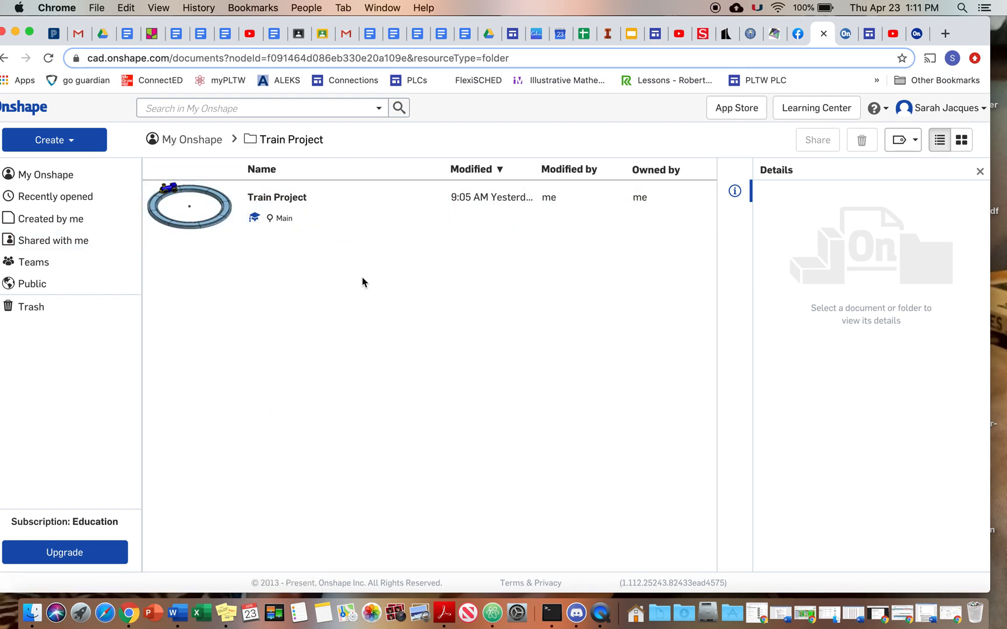
Step: Create a new document named "Train Project Videos" in the Train Project folder
{"action": "left_click", "coordinate": [77, 149]}
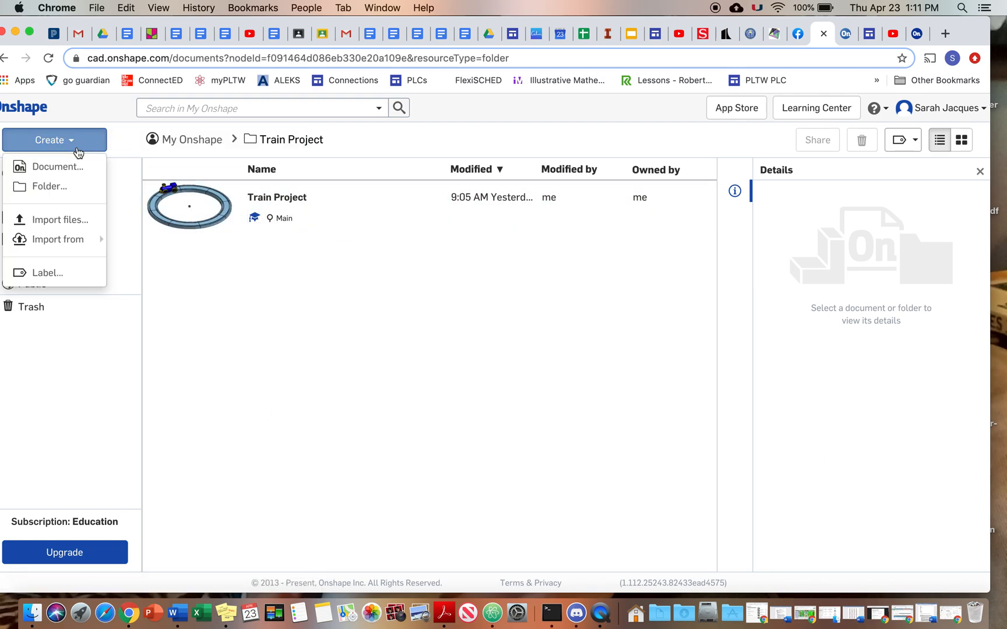
{"action": "left_click", "coordinate": [58, 166]}
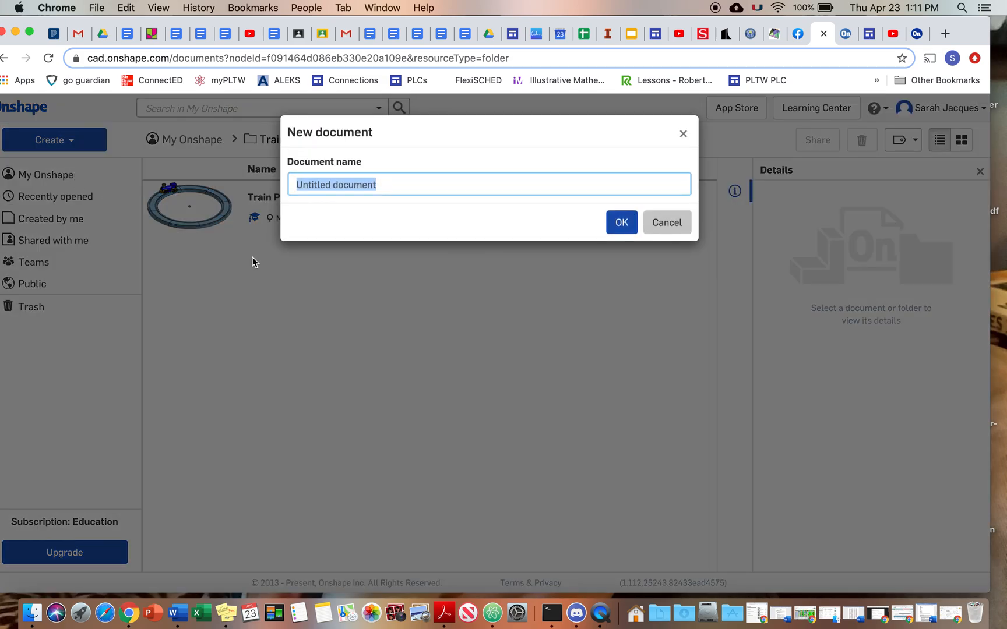
{"action": "type", "text": "Train Project Videos"}
{"action": "key", "text": "BackSpace"}
{"action": "key", "text": "BackSpace"}
{"action": "key", "text": "BackSpace"}
{"action": "key", "text": "BackSpace"}
{"action": "key", "text": "BackSpace"}
{"action": "key", "text": "BackSpace"}
{"action": "type", "text": "Videos"}
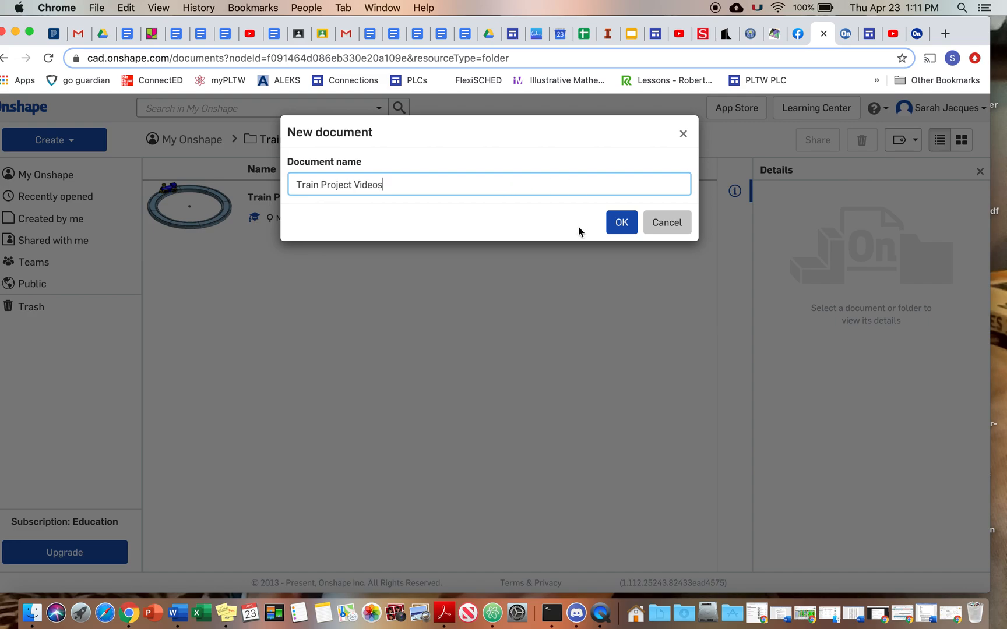
{"action": "left_click", "coordinate": [619, 227]}
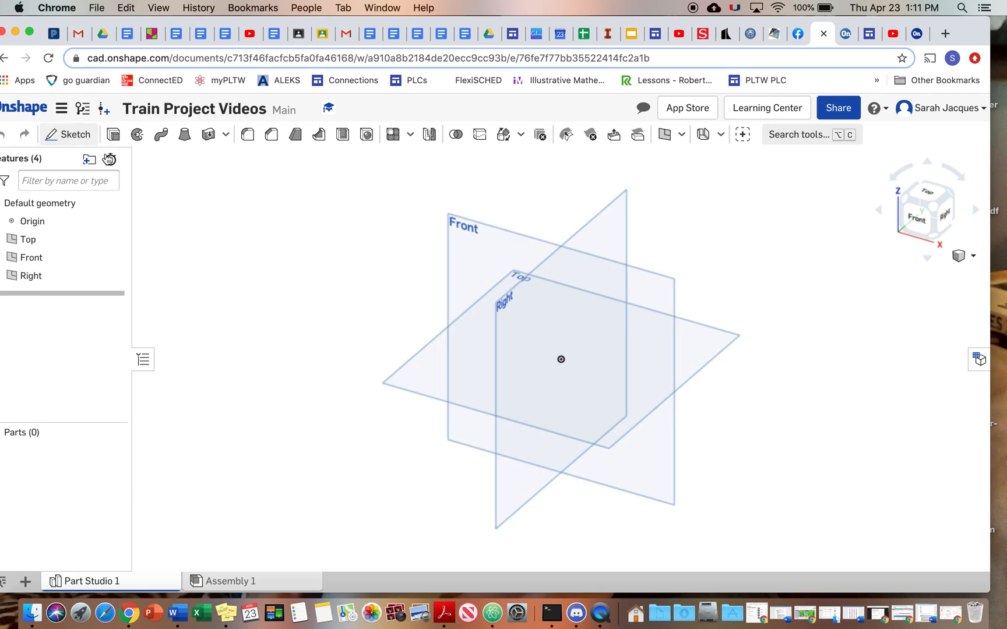
Step: Start a sketch on the Front plane and view it normal to the sketch plane
{"action": "left_click", "coordinate": [84, 137]}
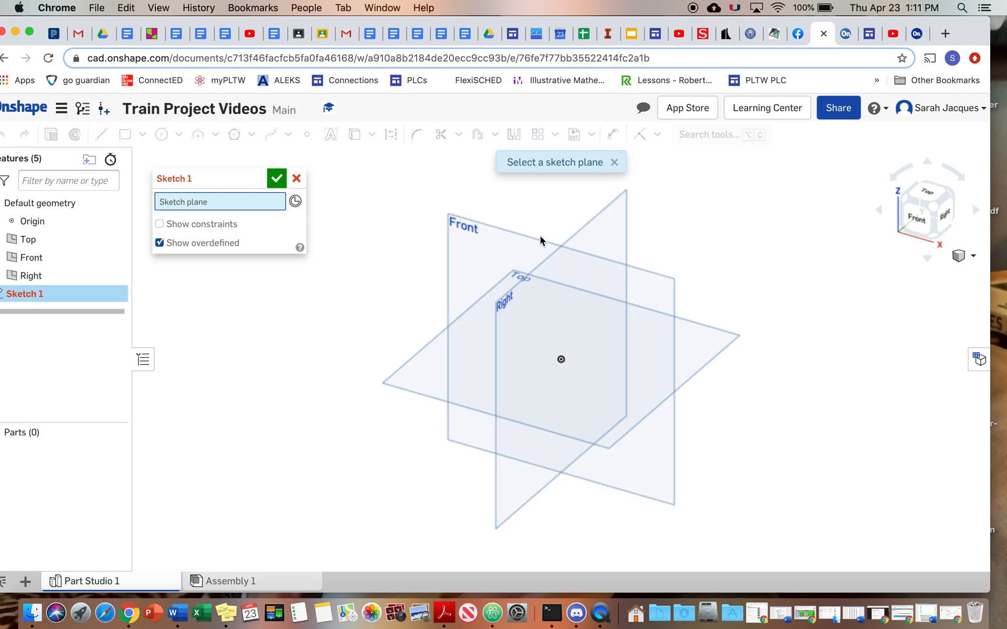
{"action": "left_click", "coordinate": [531, 240]}
{"action": "right_click", "coordinate": [515, 251]}
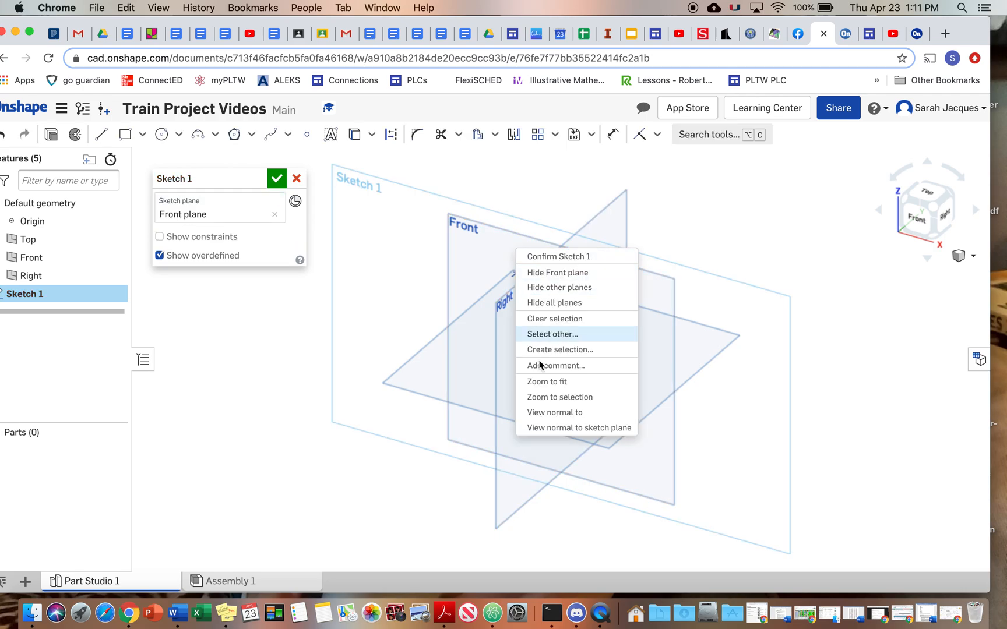
{"action": "left_click", "coordinate": [533, 433]}
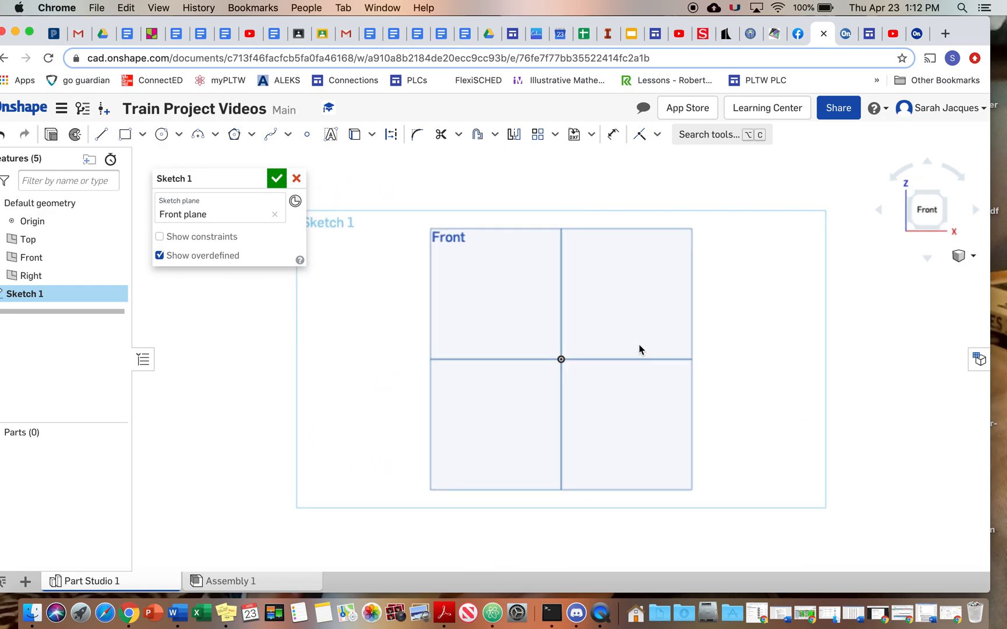
Step: Sketch a corner rectangle from the origin, 2 in wide and 0.875 in high
{"action": "left_click", "coordinate": [124, 135]}
{"action": "left_click", "coordinate": [561, 359]}
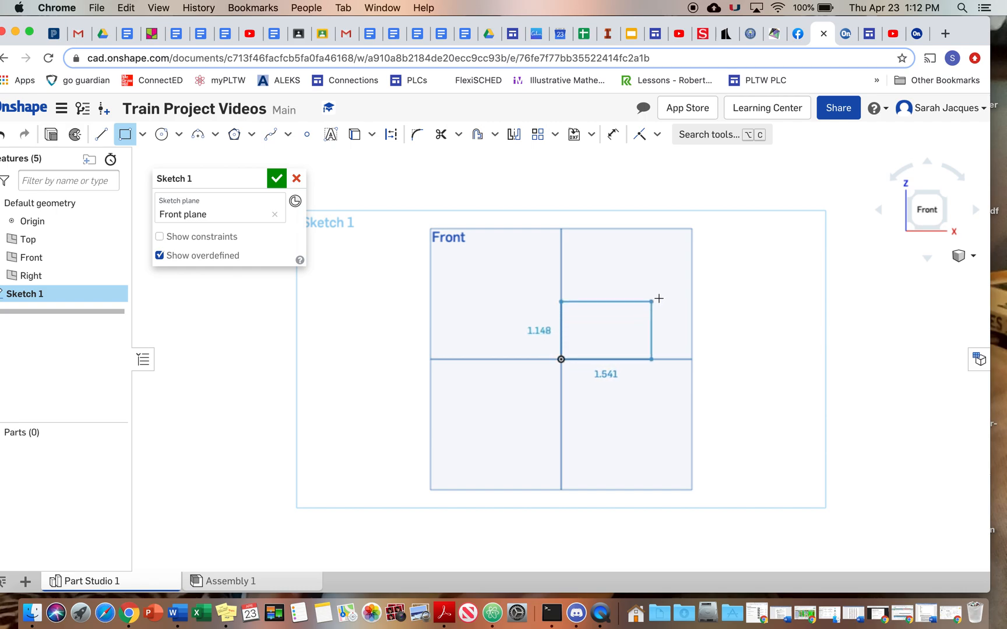
{"action": "left_click", "coordinate": [724, 286]}
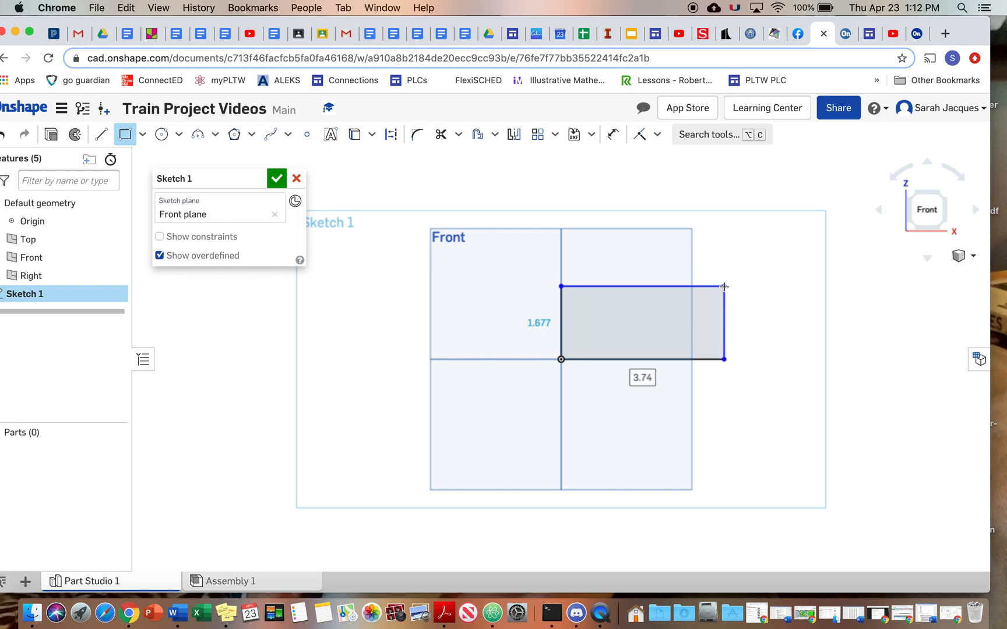
{"action": "type", "text": "2"}
{"action": "key", "text": "Tab"}
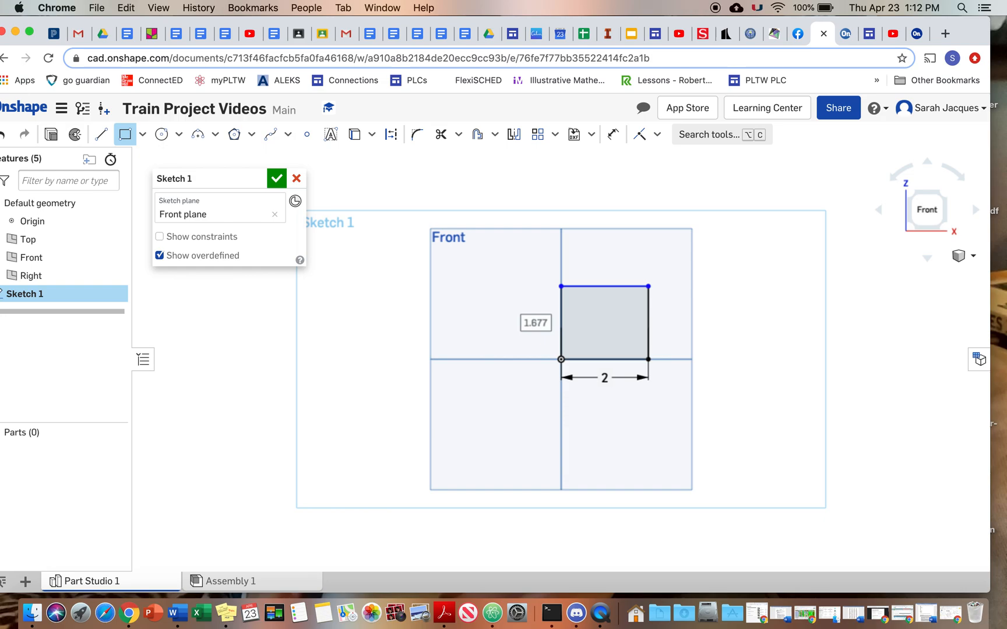
{"action": "type", "text": ".875"}
{"action": "key", "text": "Return"}
Step: Sketch a circle centred above the midpoint of the rectangle's top edge, overlapping the rectangle, with a diameter of .75*2 in
{"action": "scroll", "coordinate": [721, 298], "scroll_direction": "up", "scroll_amount": 5}
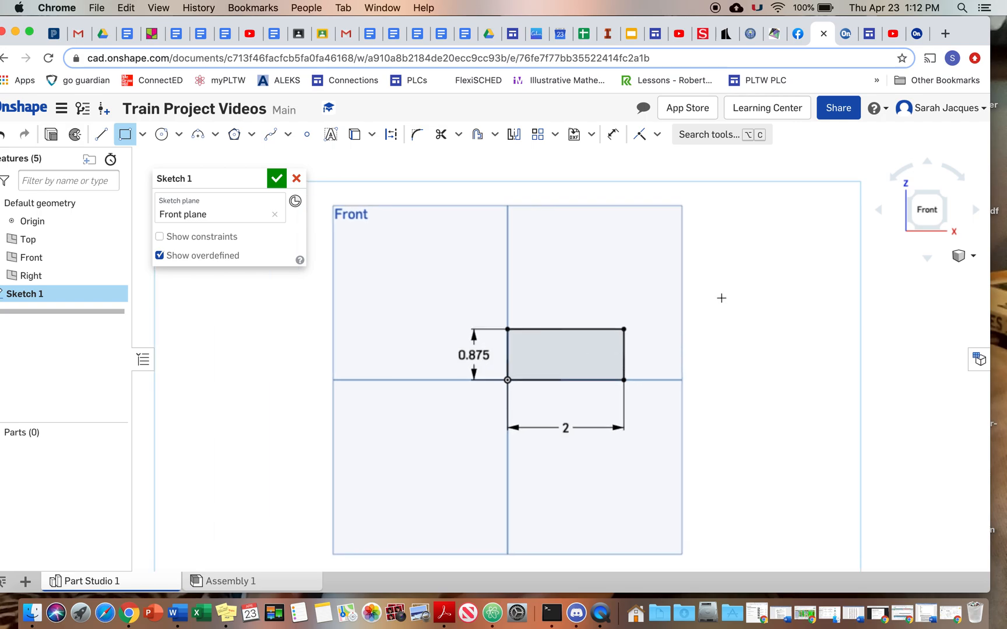
{"action": "scroll", "coordinate": [583, 304], "scroll_direction": "up", "scroll_amount": 3}
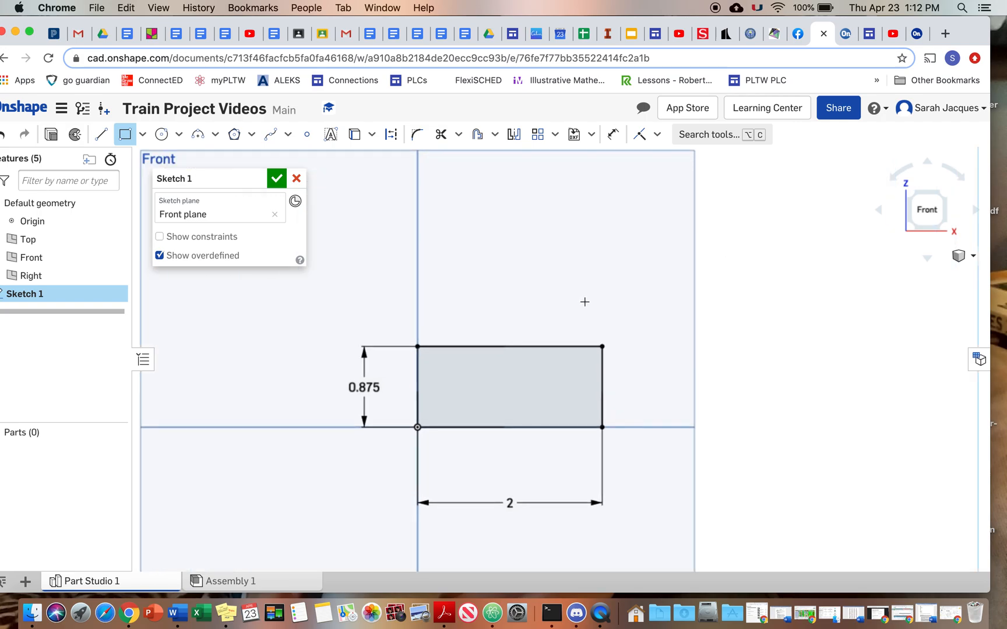
{"action": "left_click", "coordinate": [162, 134]}
{"action": "left_click", "coordinate": [510, 317]}
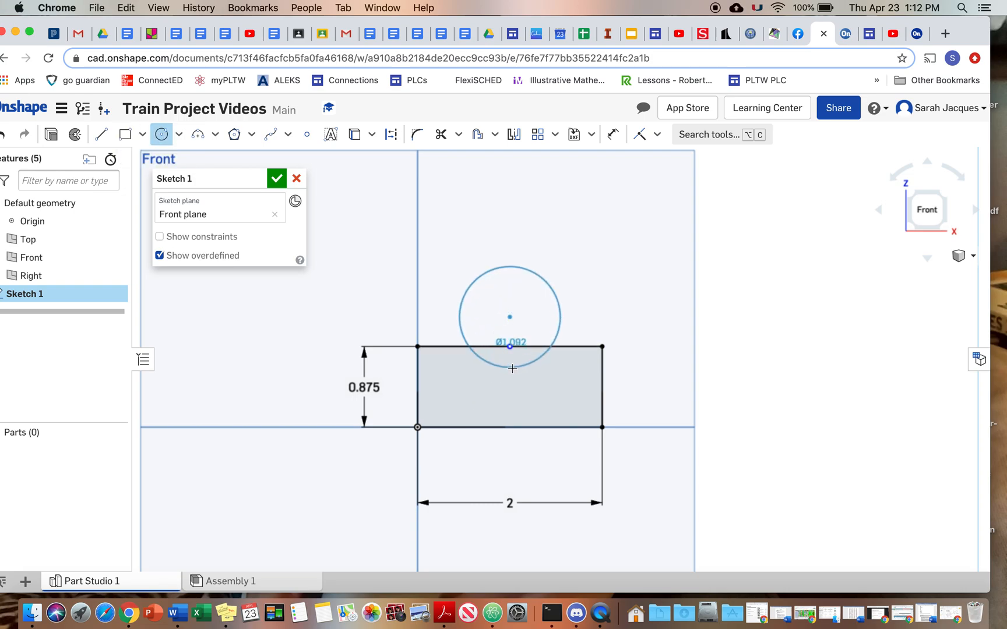
{"action": "left_click", "coordinate": [512, 368]}
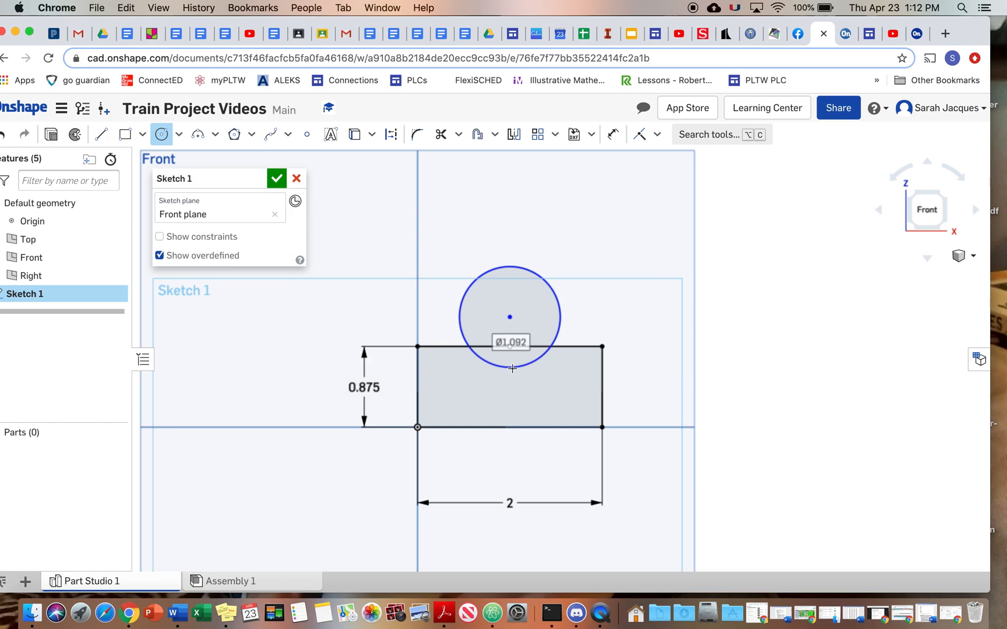
{"action": "type", "text": ".75"}
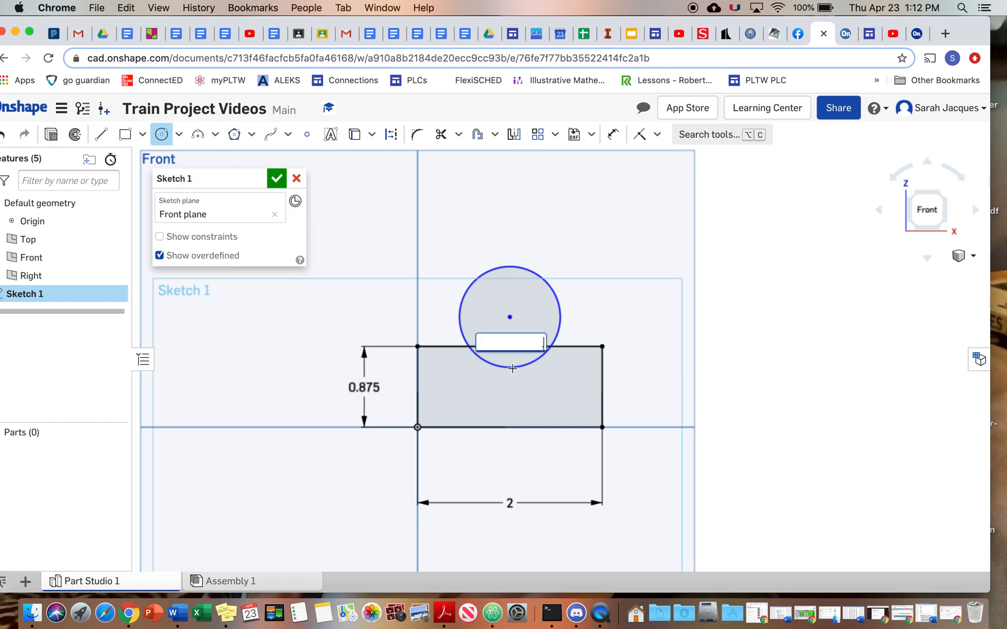
{"action": "type", "text": "*2"}
{"action": "key", "text": "Return"}
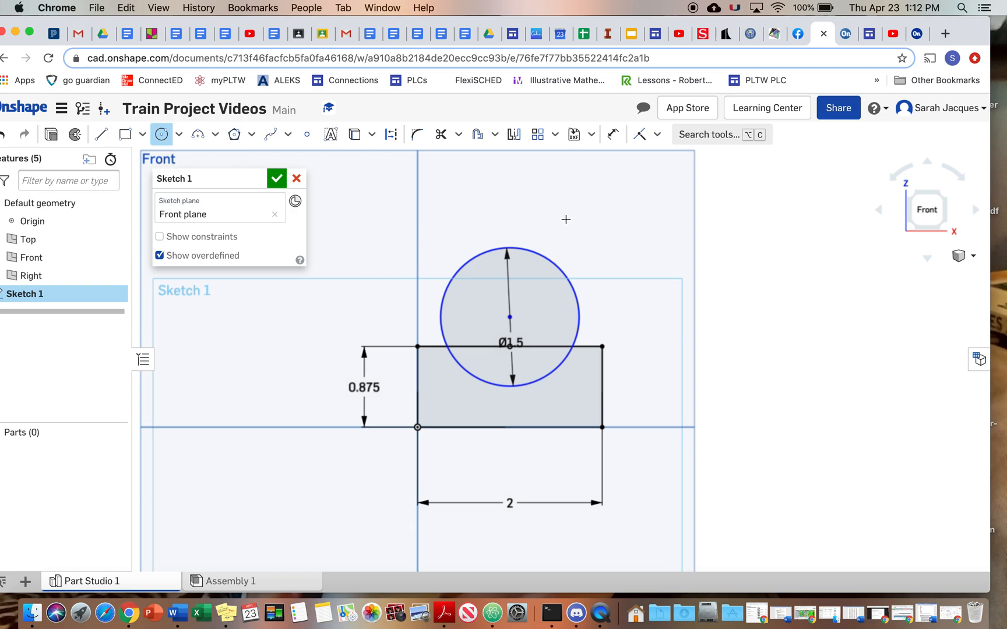
Step: Dimension the circle's centre 1.375 in above the rectangle's bottom edge
{"action": "left_click", "coordinate": [613, 138]}
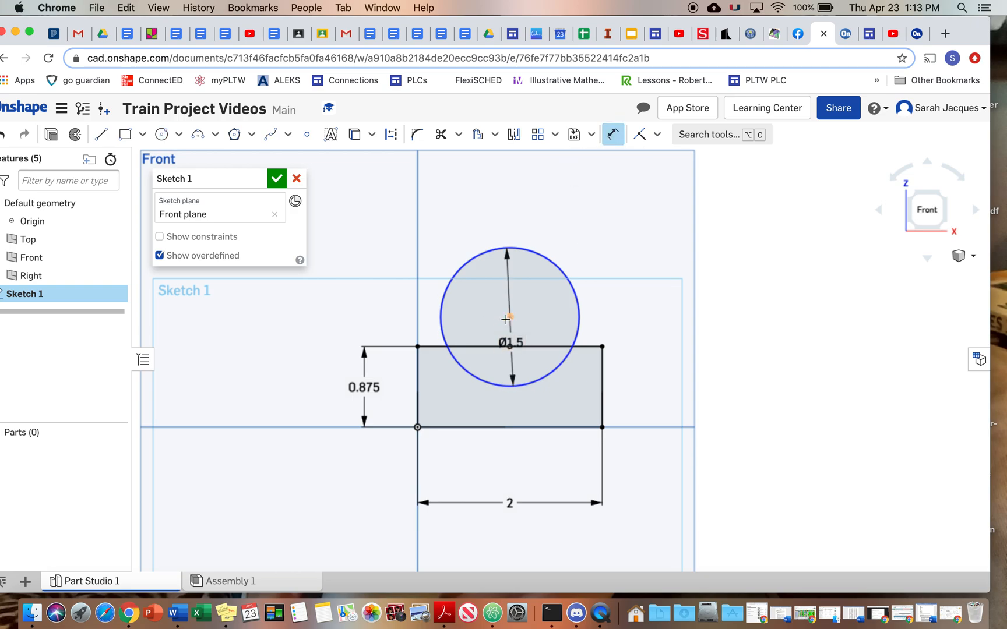
{"action": "left_click", "coordinate": [510, 430]}
{"action": "left_click", "coordinate": [510, 317]}
{"action": "left_click", "coordinate": [535, 415]}
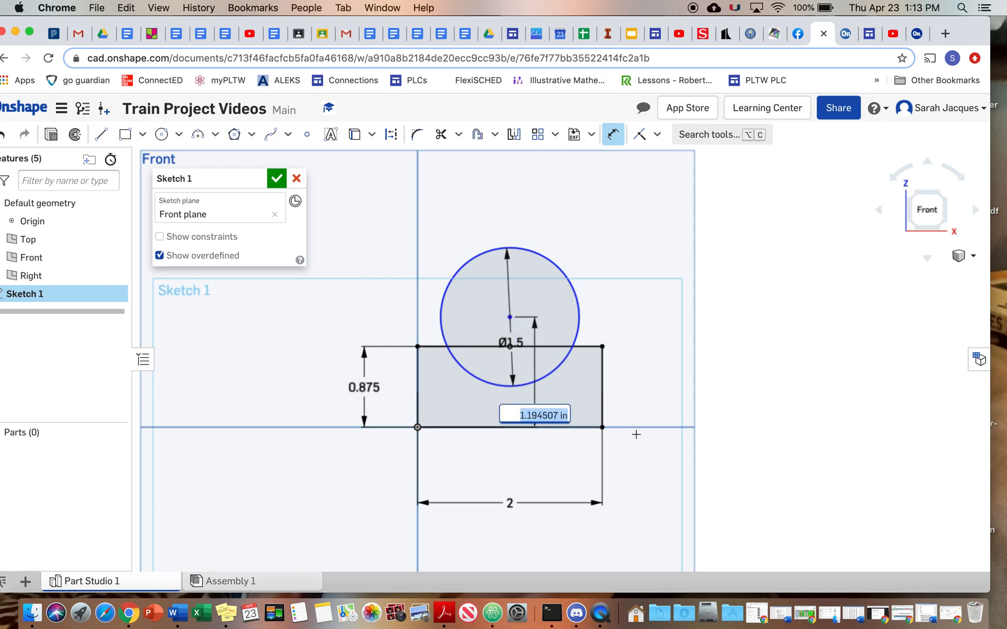
{"action": "type", "text": "1.375"}
{"action": "key", "text": "Return"}
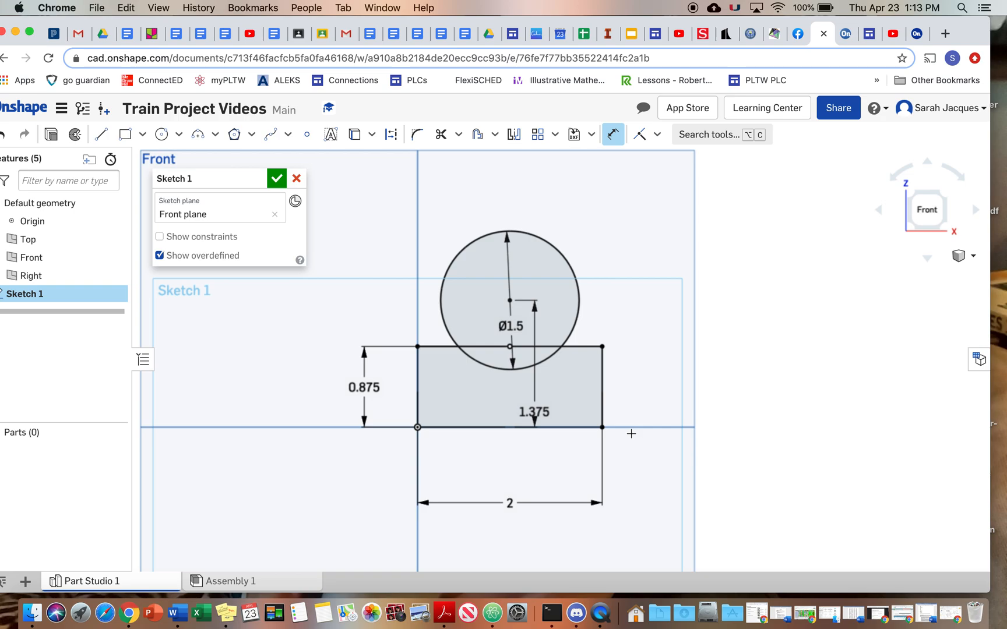
Step: Dimension the horizontal distance from the rectangle's left edge to the circle's centre
{"action": "left_click", "coordinate": [418, 382]}
{"action": "left_click", "coordinate": [510, 300]}
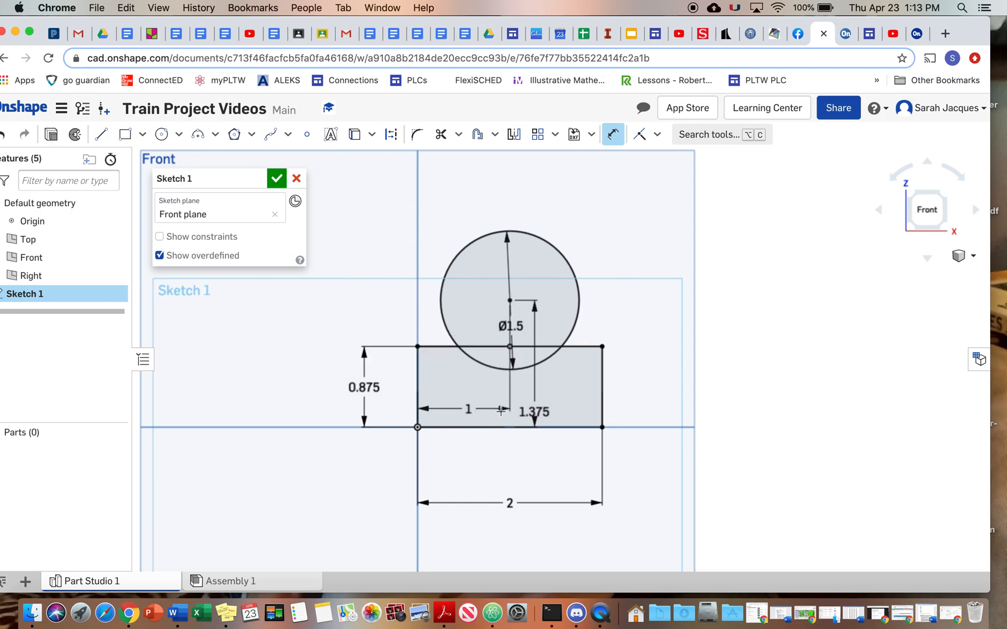
{"action": "left_click", "coordinate": [469, 409]}
{"action": "left_click", "coordinate": [664, 440]}
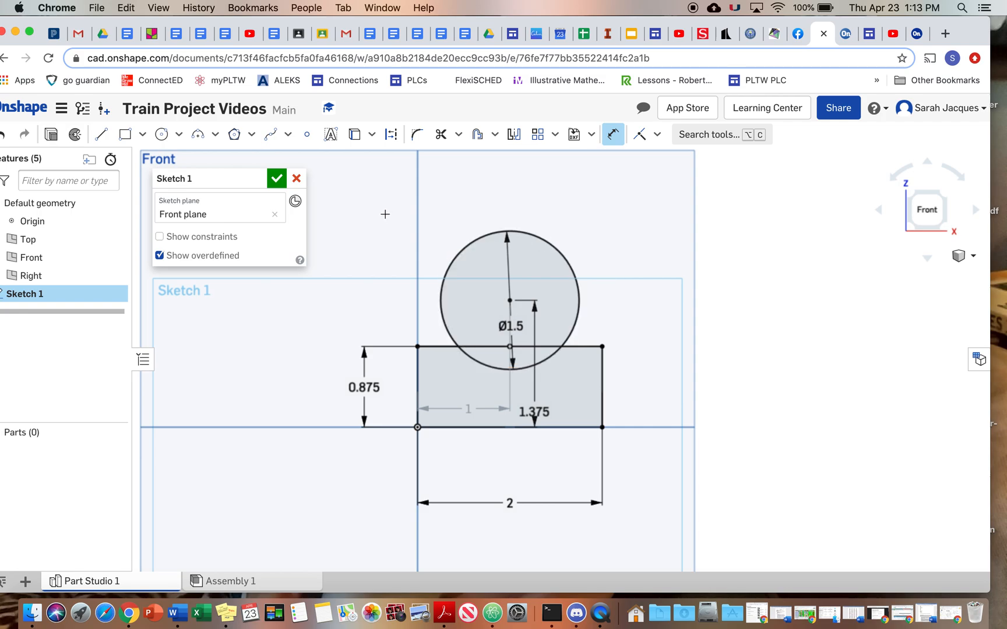
Step: Trim the circle's arc inside the rectangle and the top edge segment inside the circle, and finish the sketch
{"action": "left_click", "coordinate": [440, 134]}
{"action": "left_click", "coordinate": [478, 362]}
{"action": "left_click", "coordinate": [521, 346]}
{"action": "left_click", "coordinate": [522, 347]}
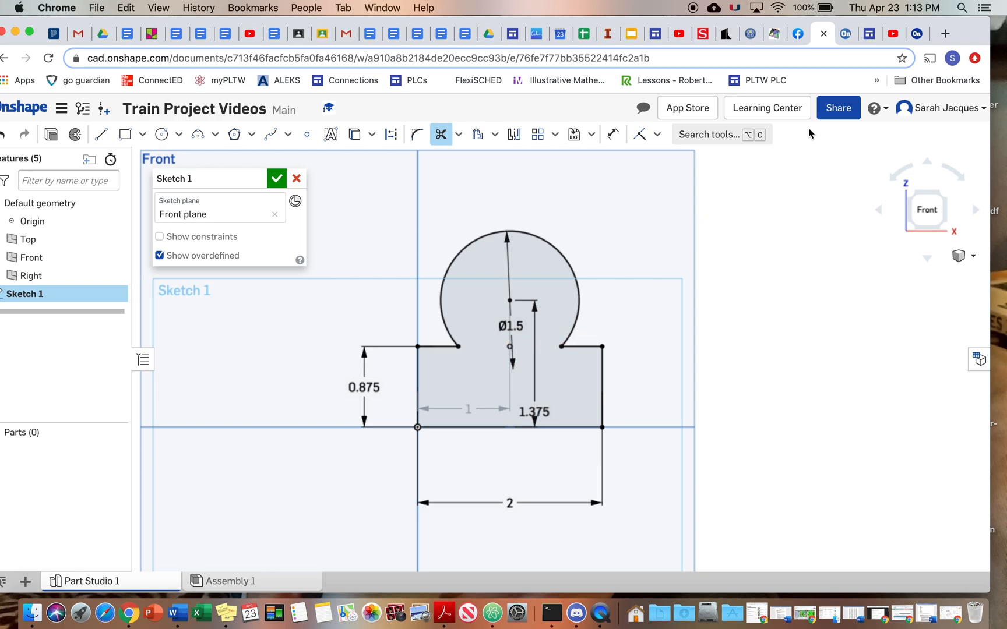
{"action": "left_click", "coordinate": [283, 177]}
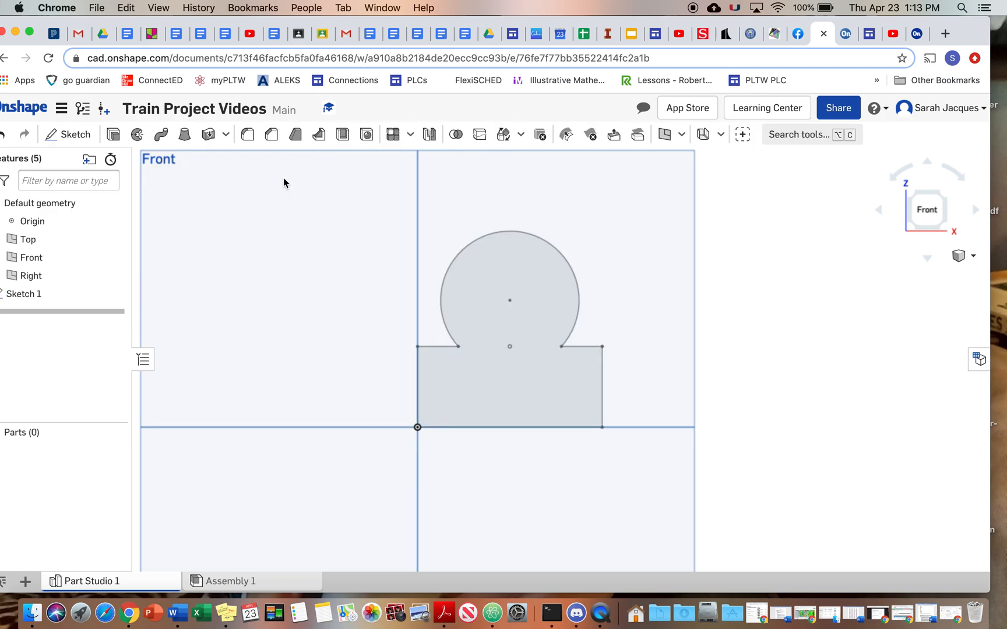
Step: Extrude the combined profile as a new solid with a blind depth of 5.5-1.75 in
{"action": "left_click", "coordinate": [113, 135]}
{"action": "left_click", "coordinate": [469, 408]}
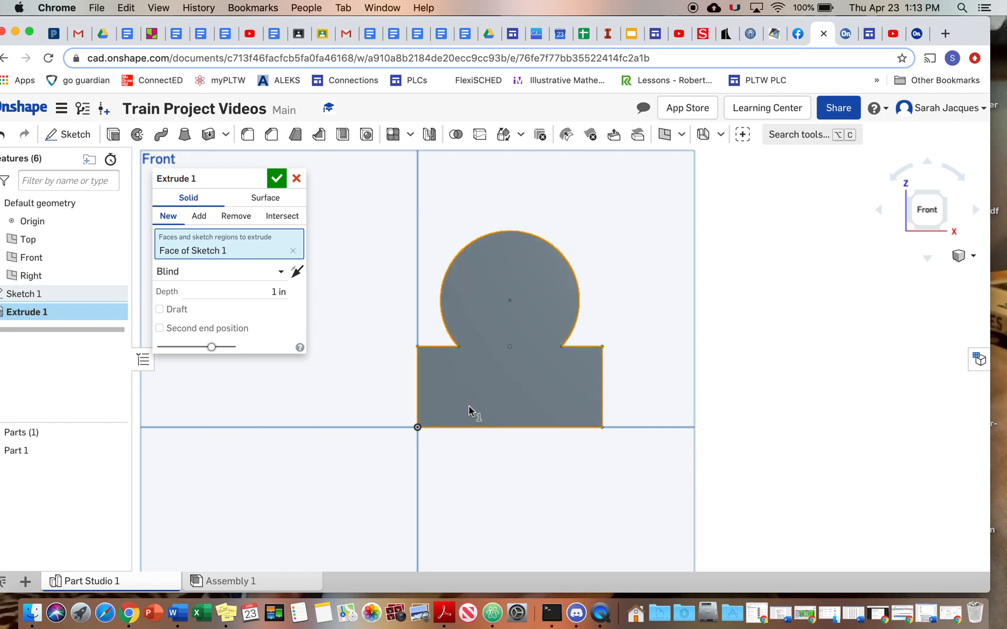
{"action": "right_click_drag", "start_coordinate": [742, 279], "coordinate": [703, 295]}
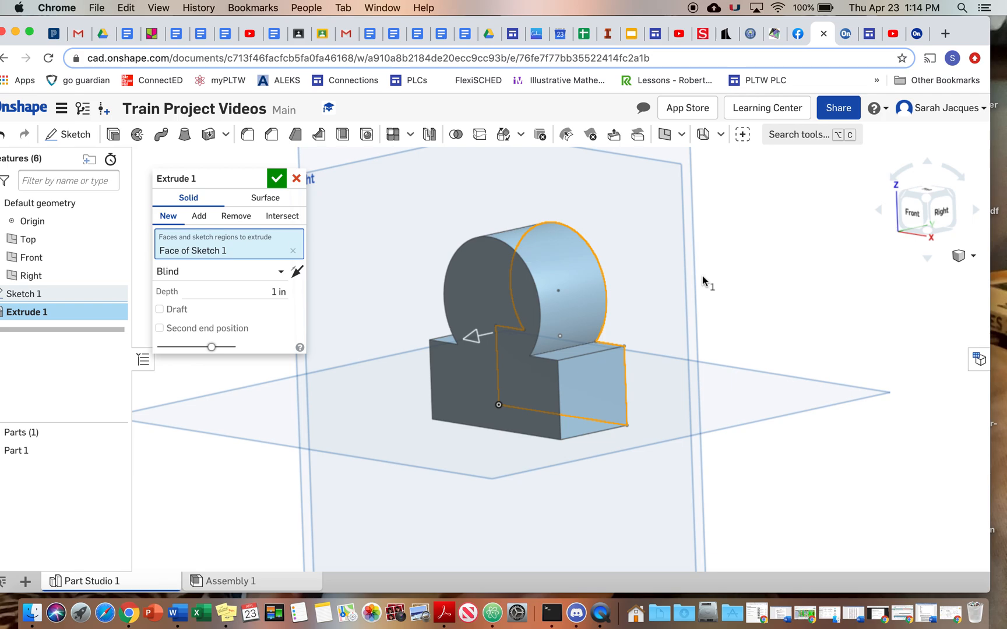
{"action": "left_click", "coordinate": [245, 291]}
{"action": "type", "text": "5.5-"}
{"action": "type", "text": "1.75"}
{"action": "key", "text": "Return"}
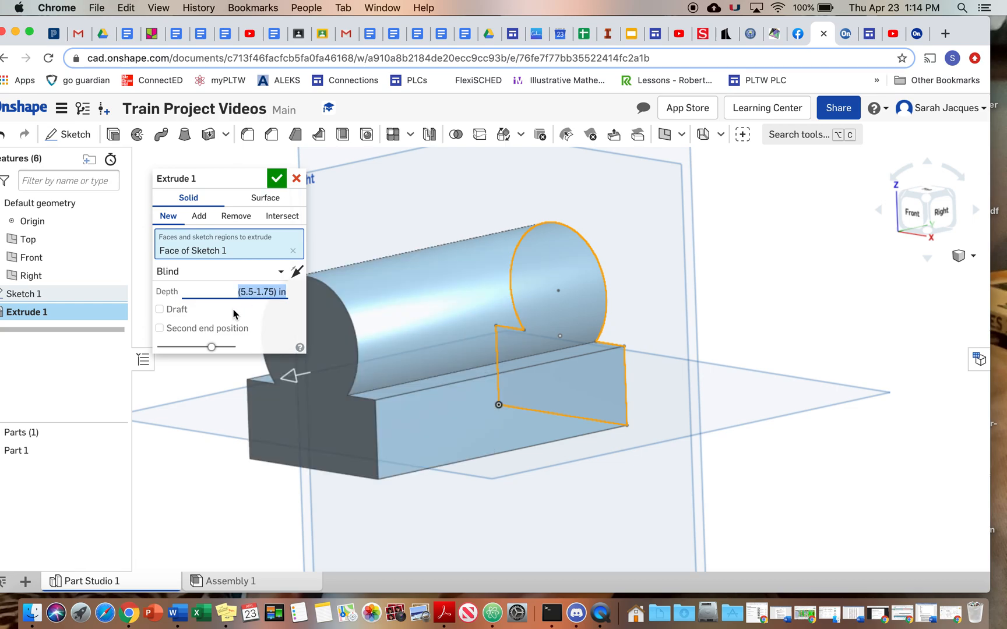
{"action": "left_click", "coordinate": [272, 178]}
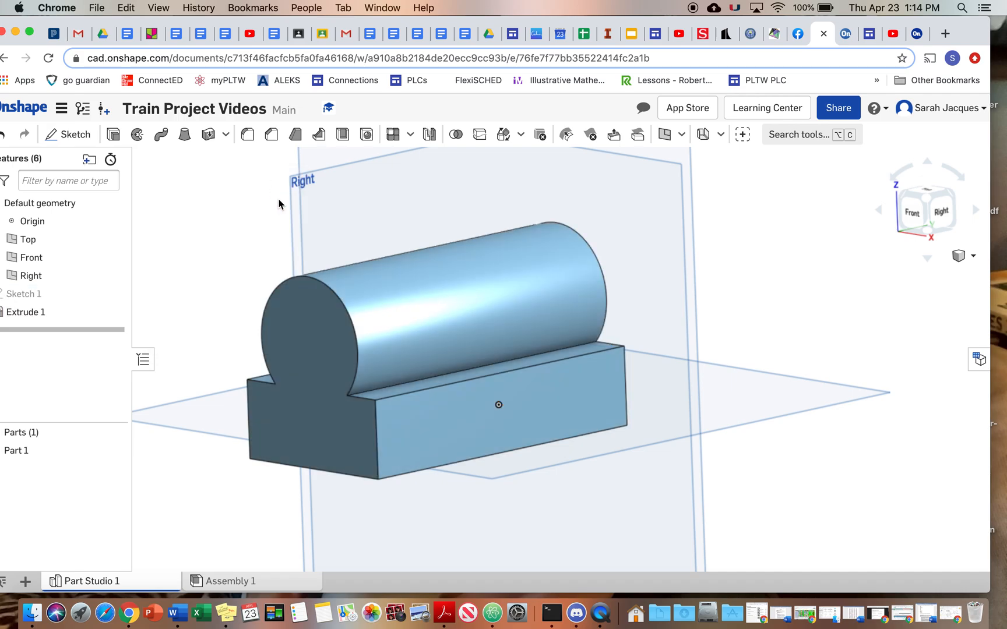
Step: Start a sketch on the front end face of the extruded body and view it normal to the sketch plane
{"action": "right_click_drag", "start_coordinate": [454, 299], "coordinate": [483, 297]}
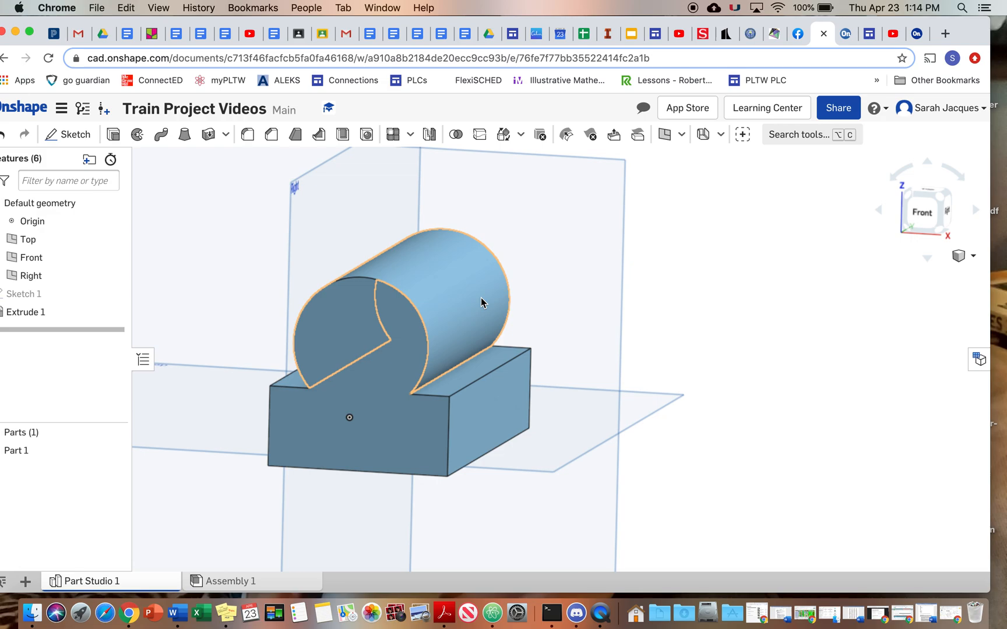
{"action": "right_click", "coordinate": [344, 333]}
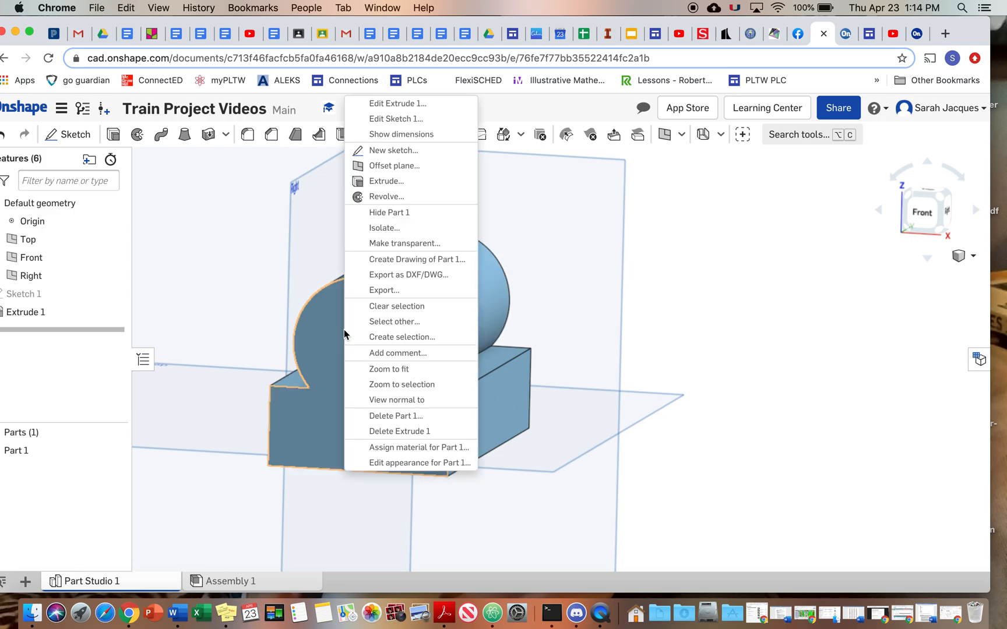
{"action": "left_click", "coordinate": [394, 150]}
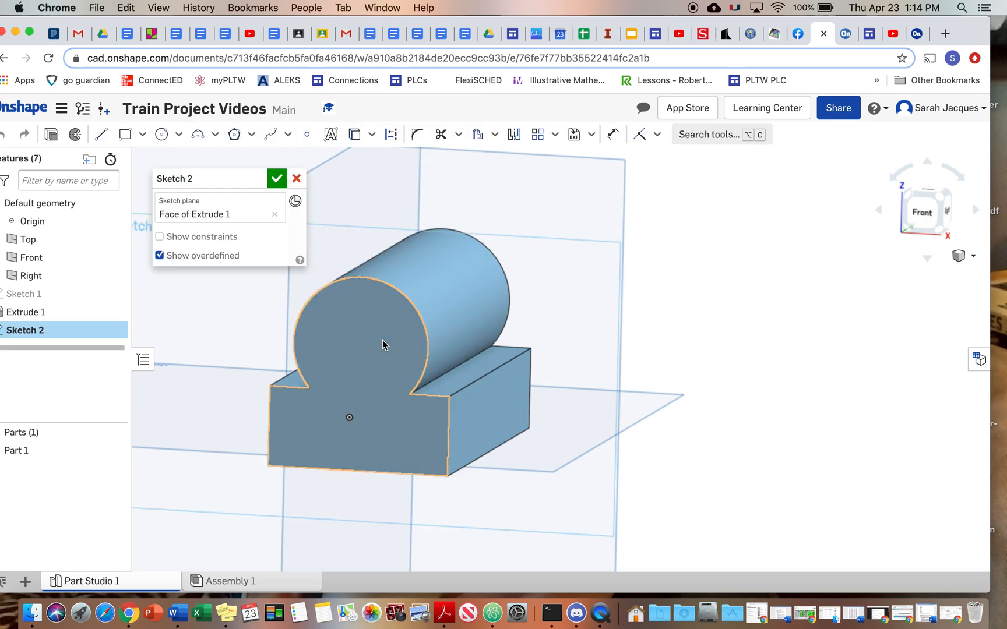
{"action": "right_click", "coordinate": [382, 340]}
{"action": "left_click", "coordinate": [427, 543]}
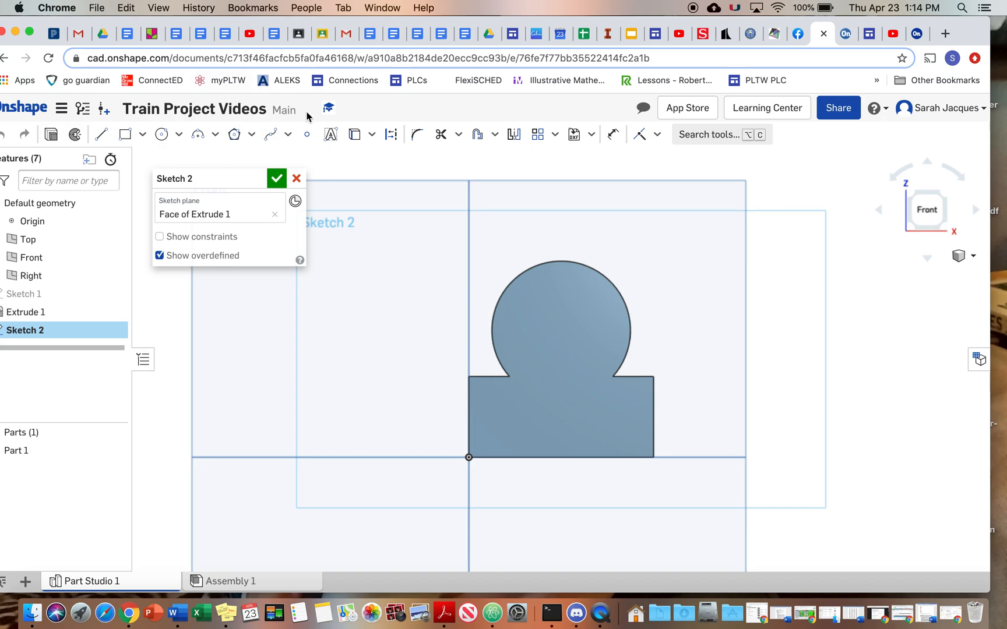
Step: Place three sketch points on the end face: one near each bottom corner and one central point just above the rectangular base
{"action": "left_click", "coordinate": [309, 138]}
{"action": "left_click", "coordinate": [509, 433]}
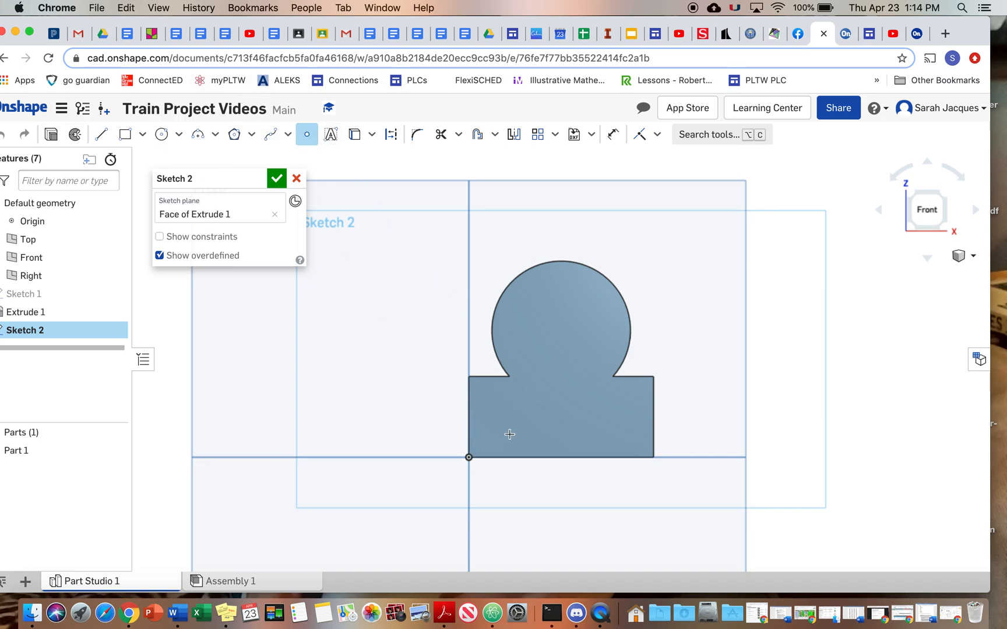
{"action": "left_click", "coordinate": [620, 437]}
{"action": "left_click", "coordinate": [564, 369]}
Step: Dimension the lower-left point 0.125 in above the face's bottom edge
{"action": "left_click", "coordinate": [619, 135]}
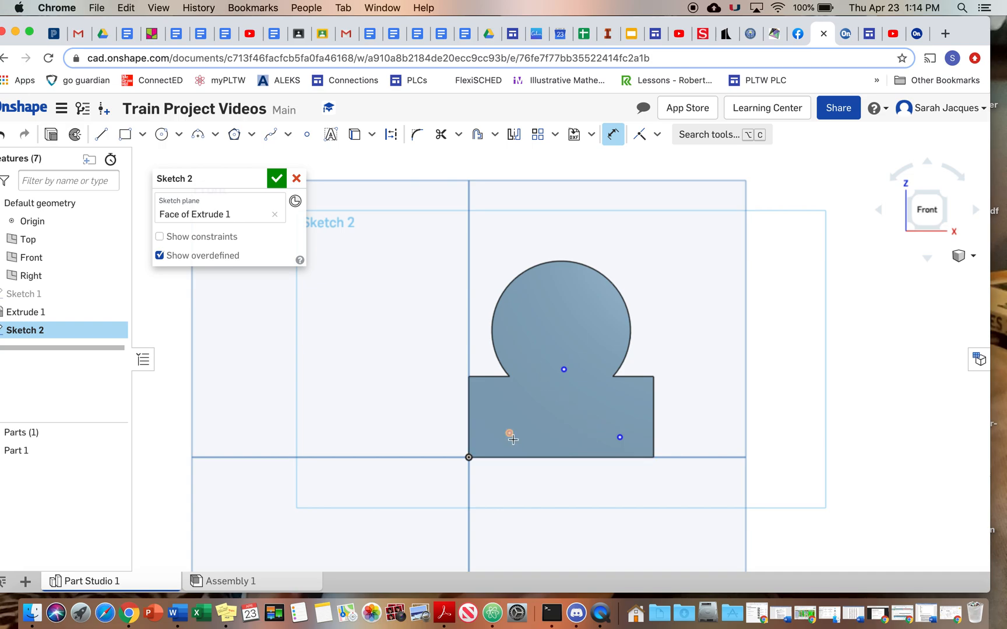
{"action": "left_click", "coordinate": [510, 455]}
{"action": "left_click", "coordinate": [509, 433]}
{"action": "left_click", "coordinate": [519, 447]}
{"action": "key", "text": "BackSpace"}
{"action": "type", "text": ".2"}
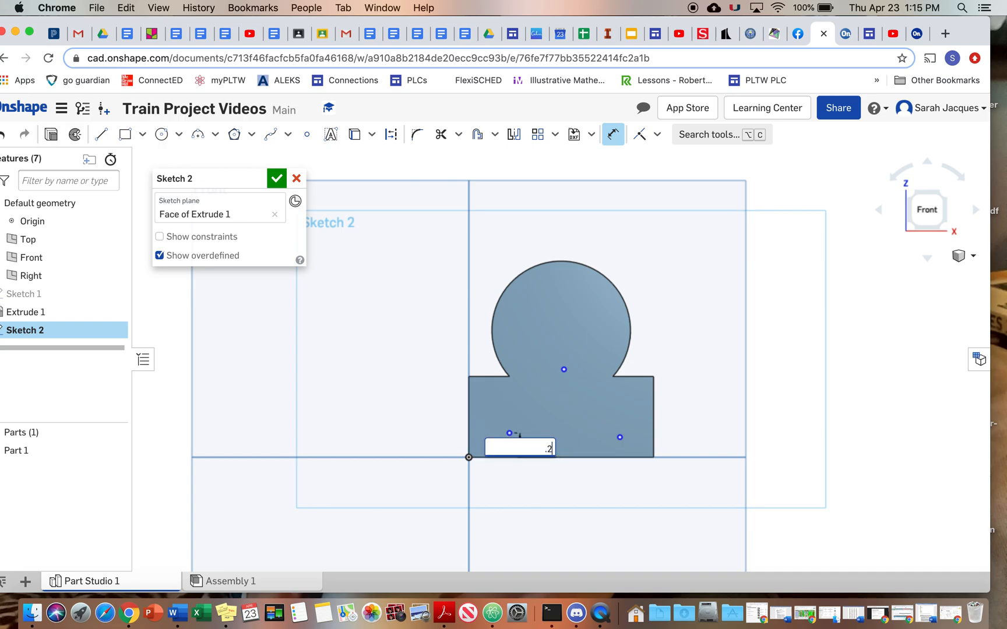
{"action": "type", "text": "63"}
{"action": "key", "text": "Return"}
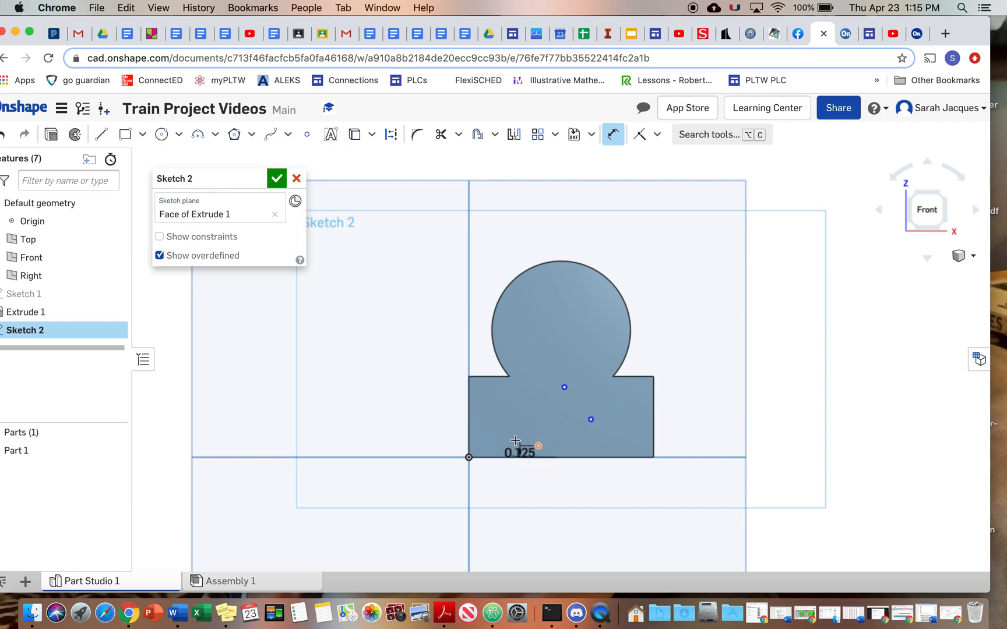
Step: Dimension the lower-left point 0.375 in from the face's left edge
{"action": "left_click", "coordinate": [469, 441]}
{"action": "left_click", "coordinate": [496, 429]}
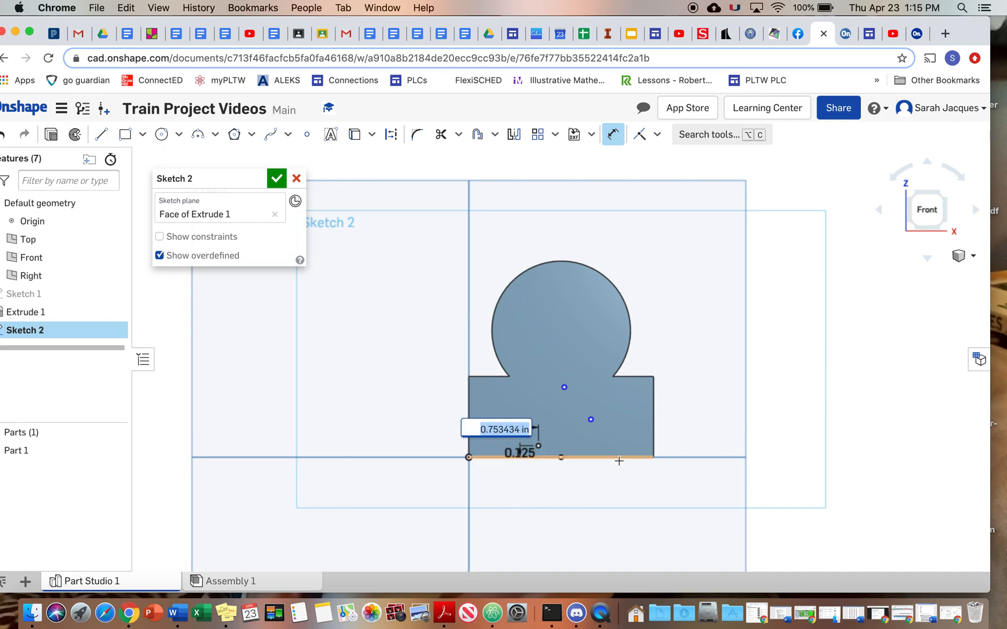
{"action": "key", "text": "BackSpace"}
{"action": "type", "text": ".375"}
{"action": "key", "text": "Return"}
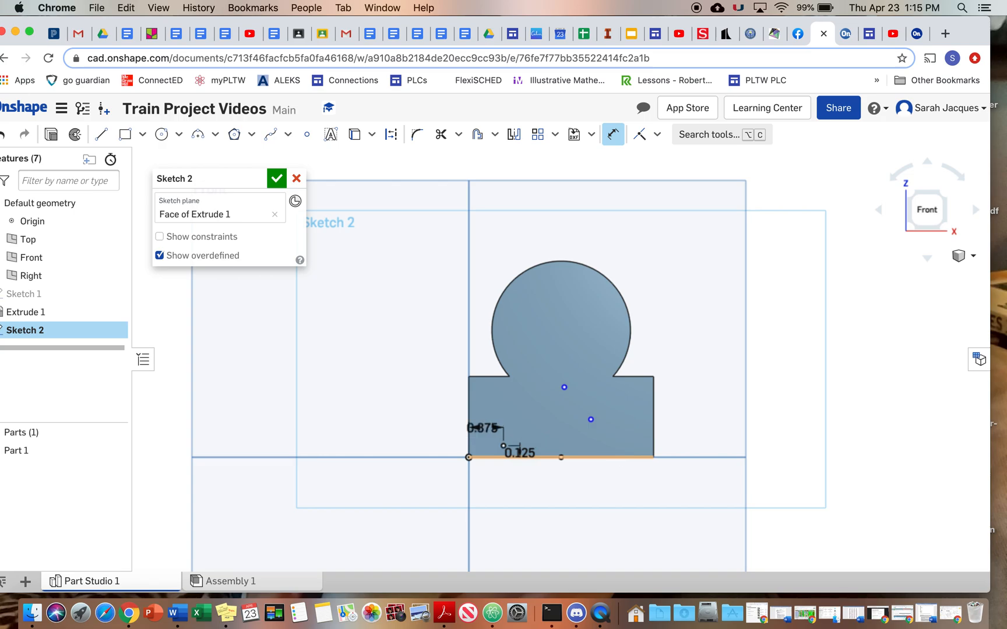
Step: Dimension the lower-right point 0.125 in above the face's bottom edge
{"action": "left_click", "coordinate": [610, 461]}
{"action": "left_click", "coordinate": [590, 419]}
{"action": "left_click", "coordinate": [614, 434]}
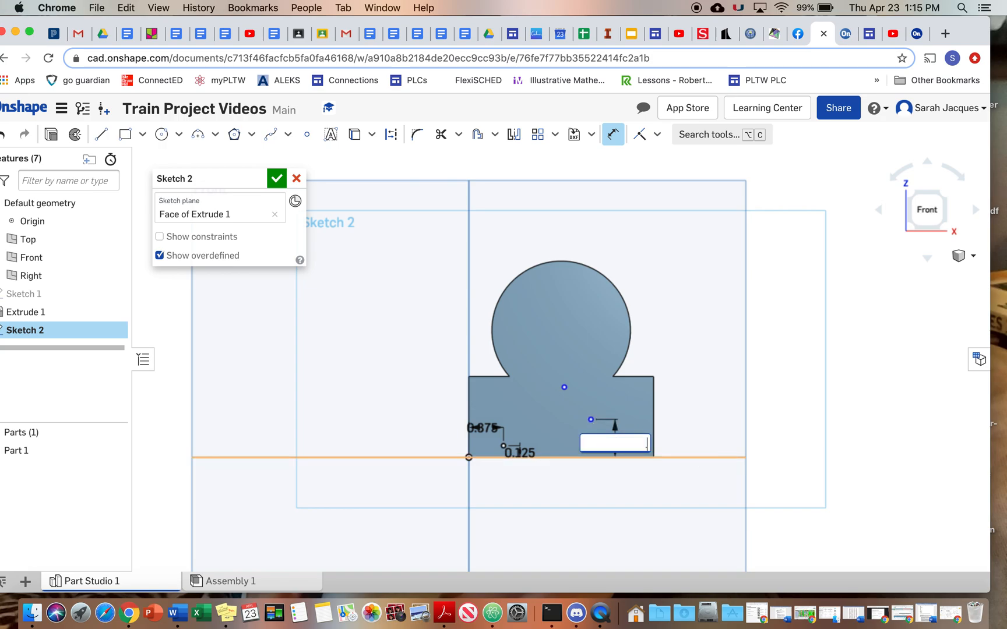
{"action": "type", "text": ".125"}
{"action": "key", "text": "Return"}
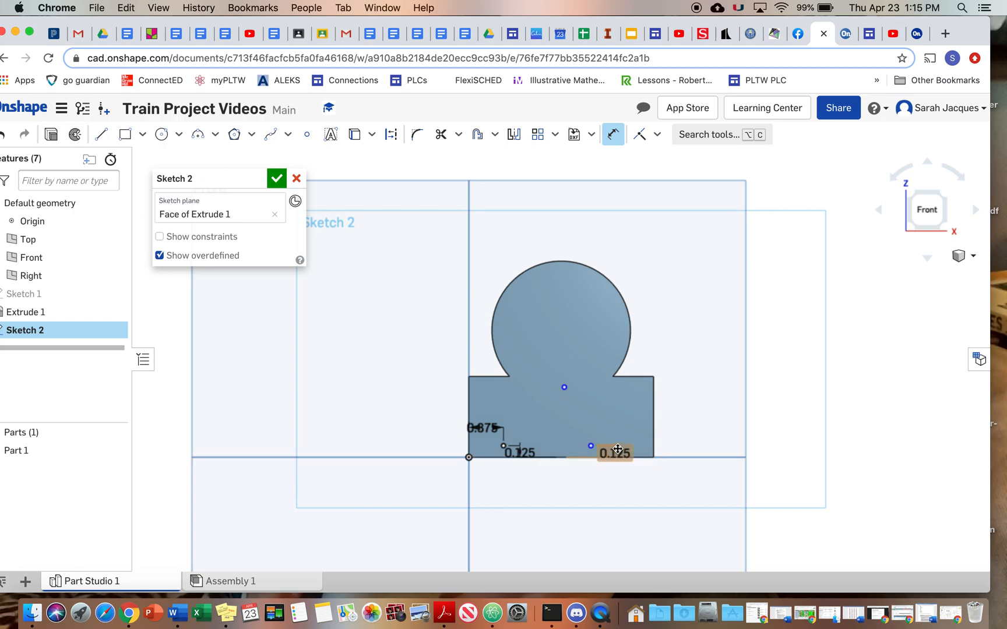
Step: Dimension the lower-right point 0.375 in from the right edge of the rectangular base
{"action": "left_click", "coordinate": [590, 445]}
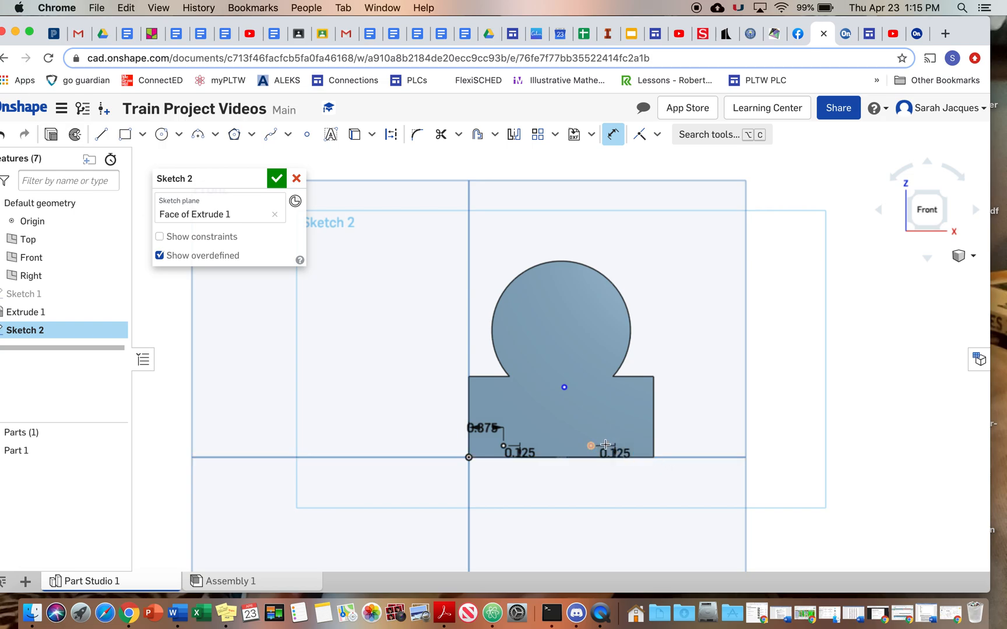
{"action": "left_click", "coordinate": [653, 438]}
{"action": "left_click", "coordinate": [646, 438]}
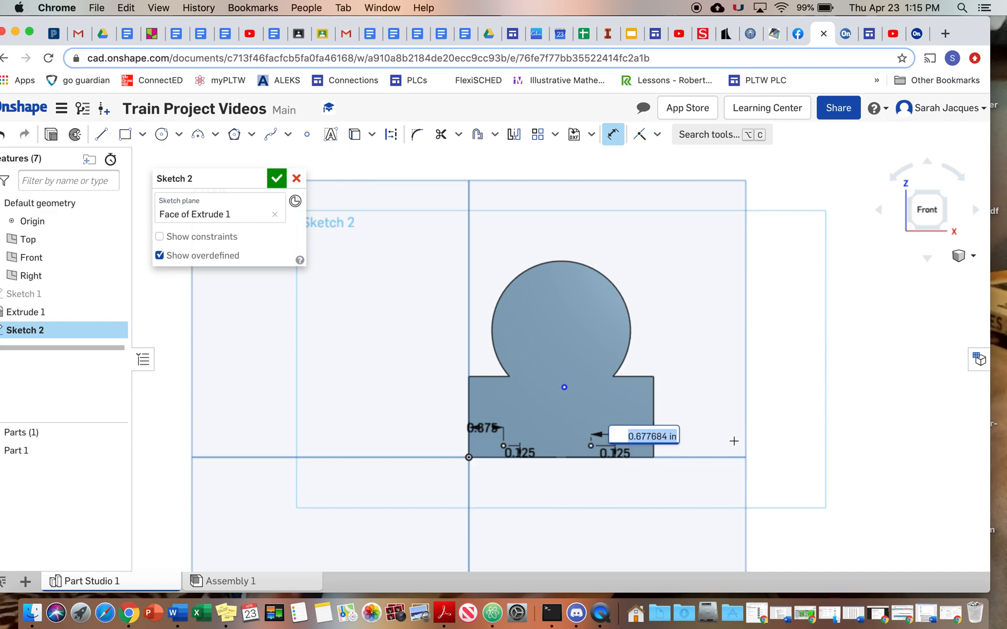
{"action": "type", "text": ".375"}
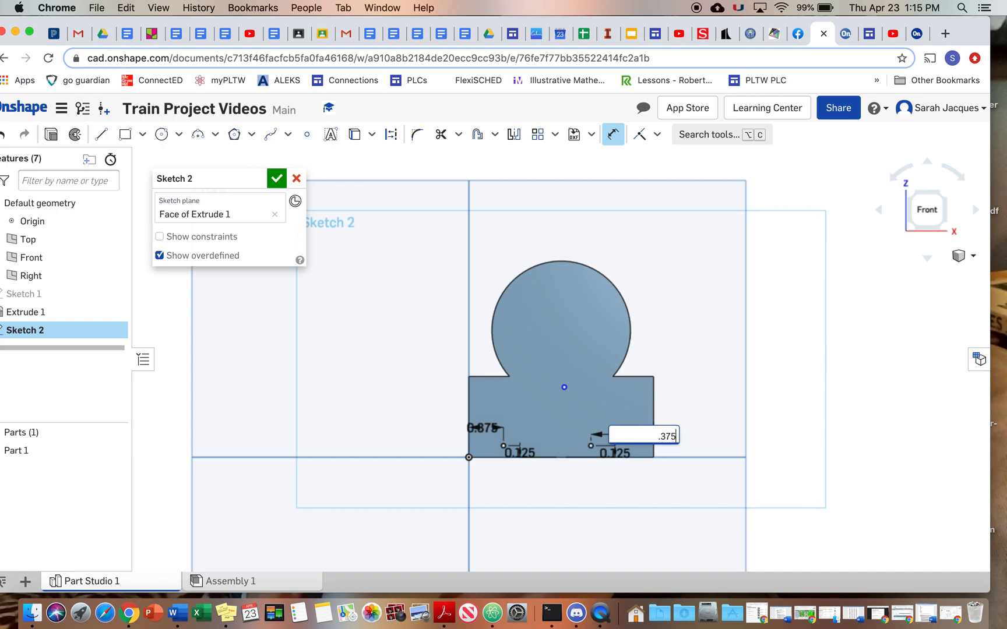
{"action": "key", "text": "Return"}
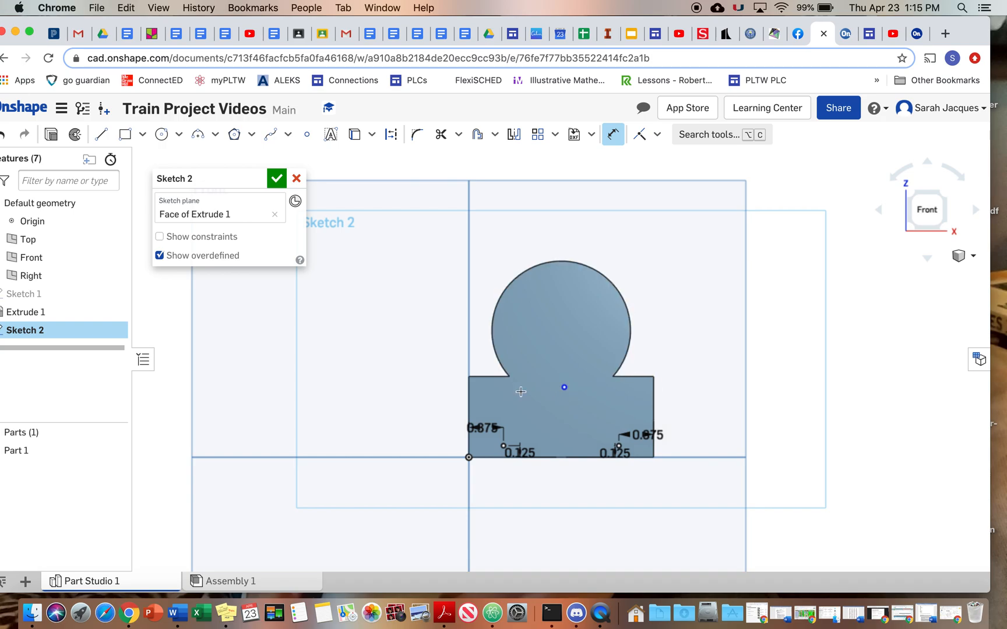
Step: Dimension the central point 1 in from the left edge of the rectangular base
{"action": "left_click", "coordinate": [469, 398]}
{"action": "left_click", "coordinate": [564, 387]}
{"action": "left_click", "coordinate": [507, 397]}
{"action": "type", "text": "1"}
{"action": "key", "text": "Return"}
Step: Dimension the central point 0.625 in above the face's bottom edge and finish the sketch
{"action": "left_click", "coordinate": [562, 387]}
{"action": "left_click", "coordinate": [564, 457]}
{"action": "left_click", "coordinate": [576, 439]}
{"action": "key", "text": "BackSpace"}
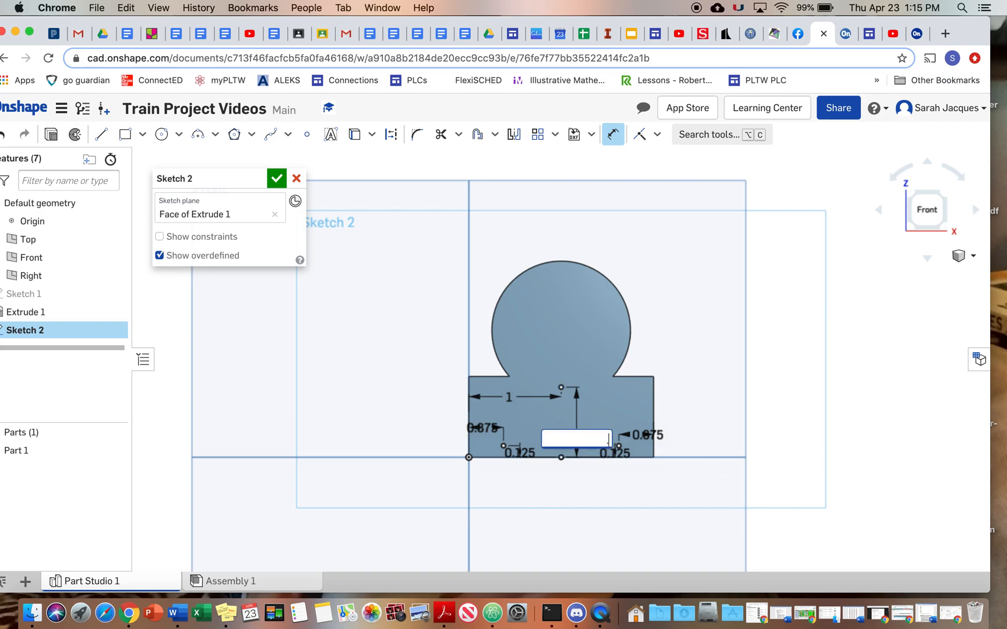
{"action": "type", "text": ".625"}
{"action": "key", "text": "Escape"}
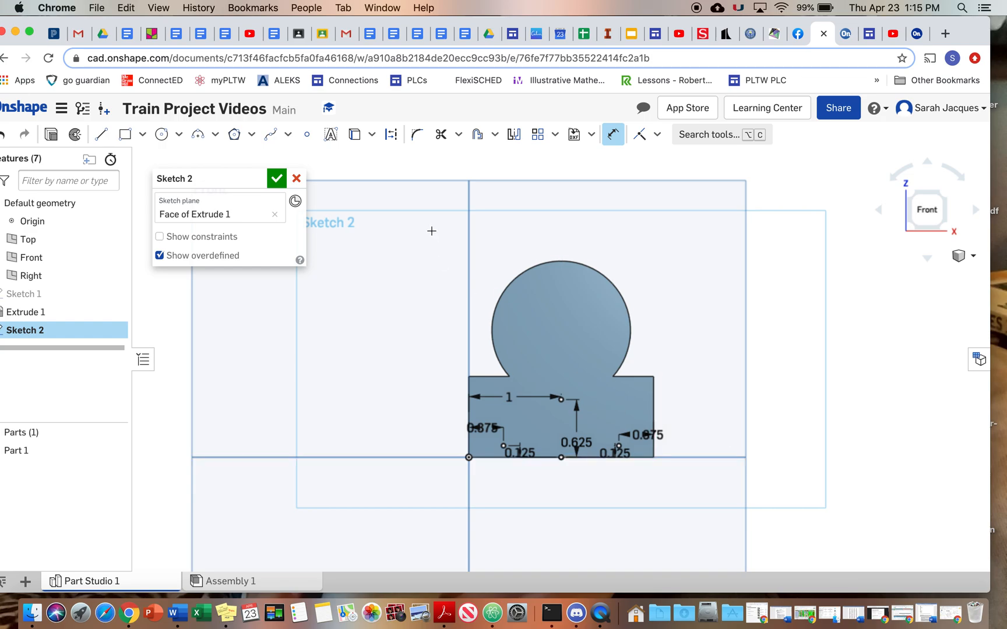
{"action": "left_click", "coordinate": [276, 178]}
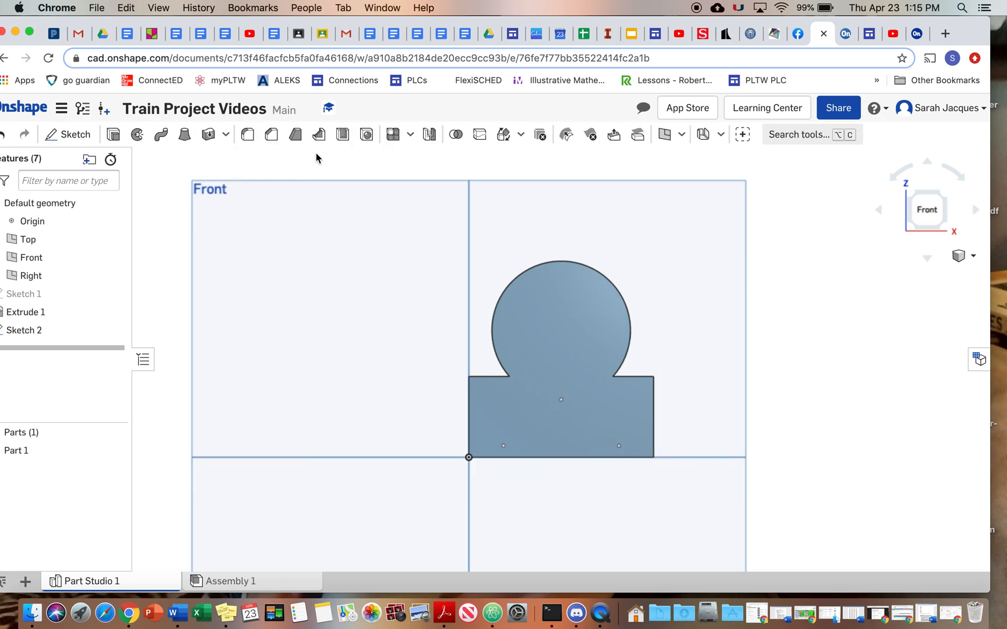
Step: Start a simple blind Hole feature and place holes at the three sketch points on the front face
{"action": "left_click", "coordinate": [364, 135]}
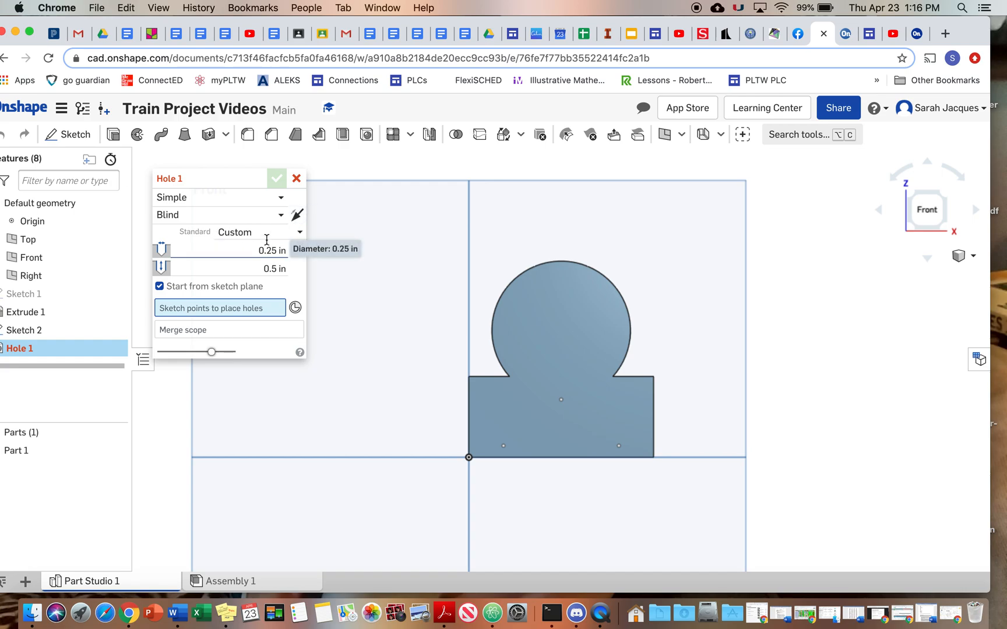
{"action": "left_click", "coordinate": [166, 270]}
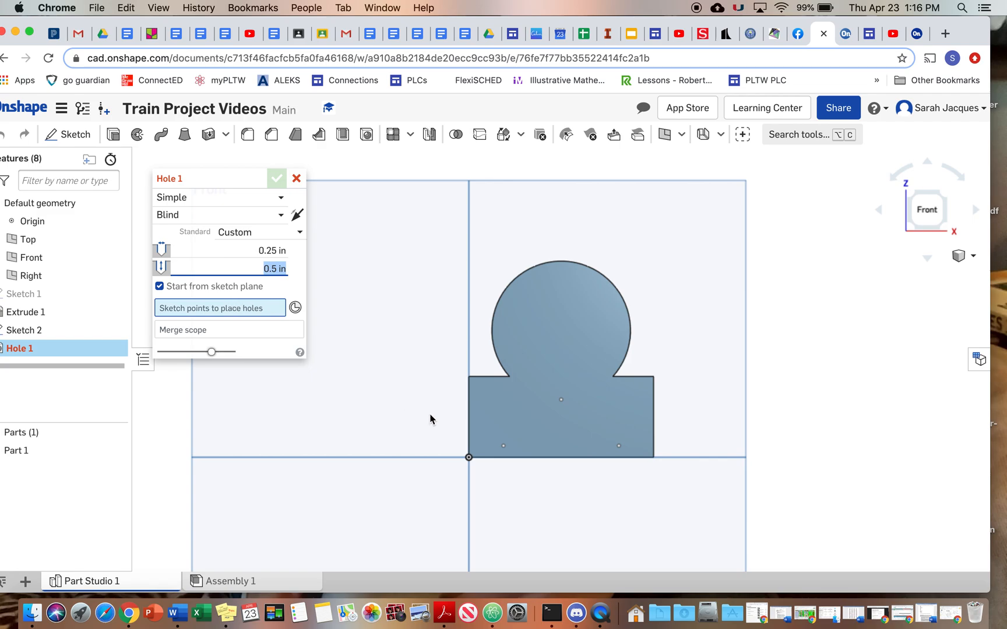
{"action": "key", "text": "shift+Tab"}
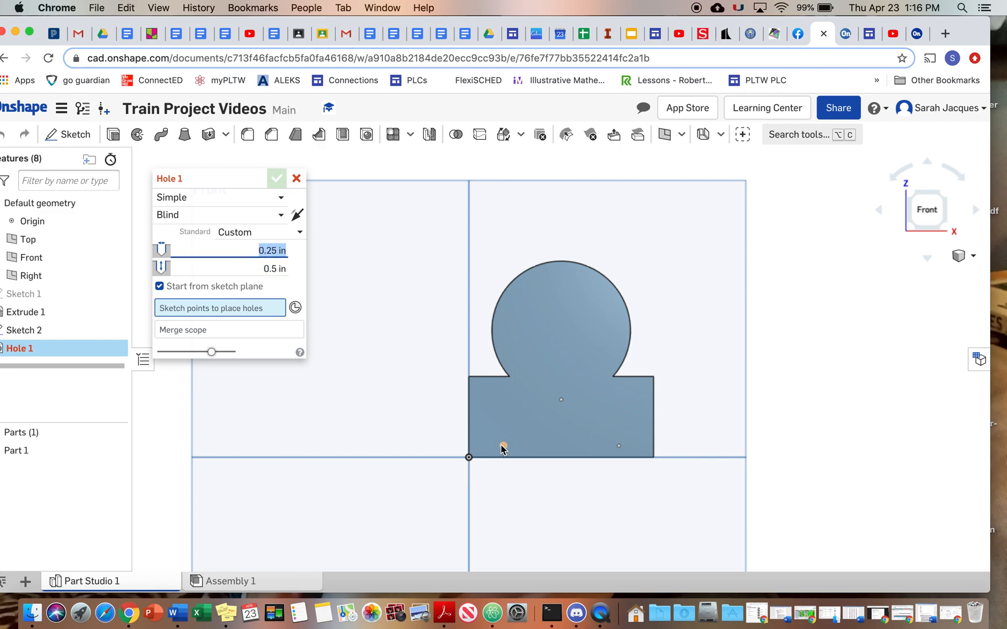
{"action": "left_click", "coordinate": [502, 446]}
{"action": "left_click", "coordinate": [561, 399]}
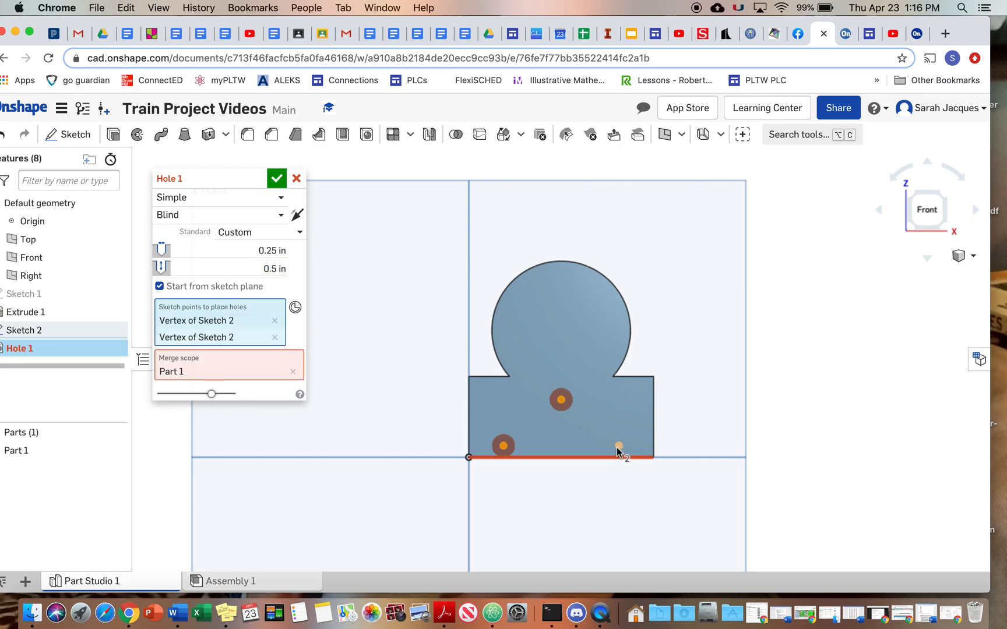
{"action": "left_click", "coordinate": [618, 447]}
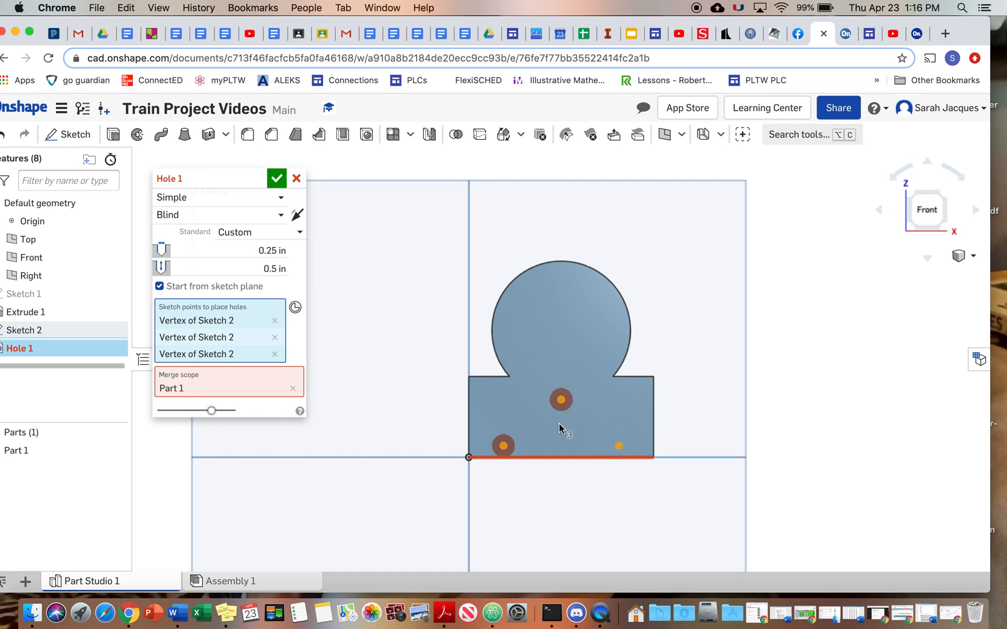
Step: Set the holes' diameter to 0.125 in and depth to 0.125 in, and accept the feature
{"action": "left_click", "coordinate": [268, 252]}
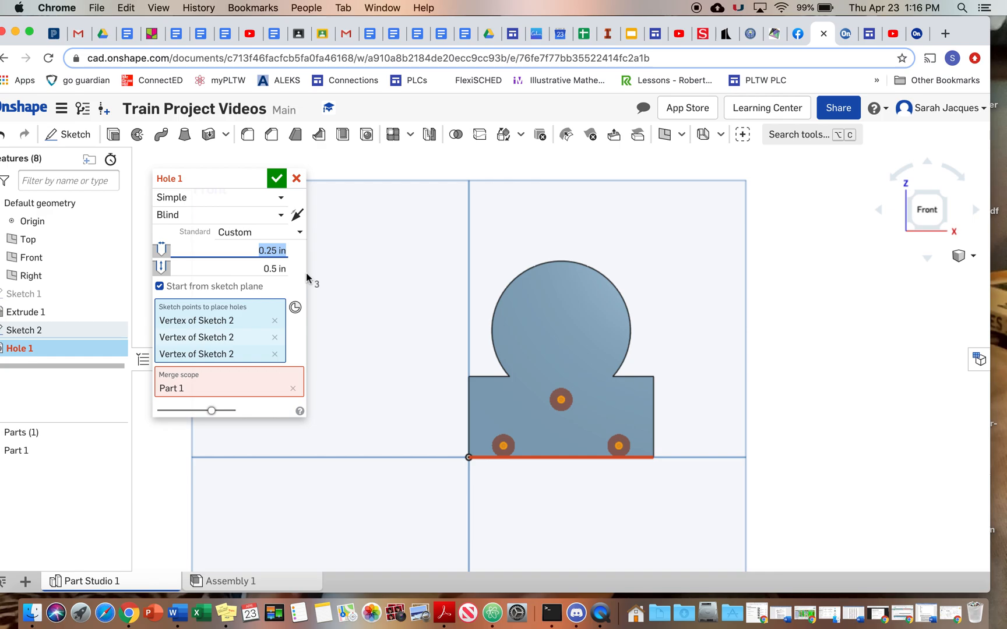
{"action": "type", "text": ".125"}
{"action": "left_click", "coordinate": [271, 268]}
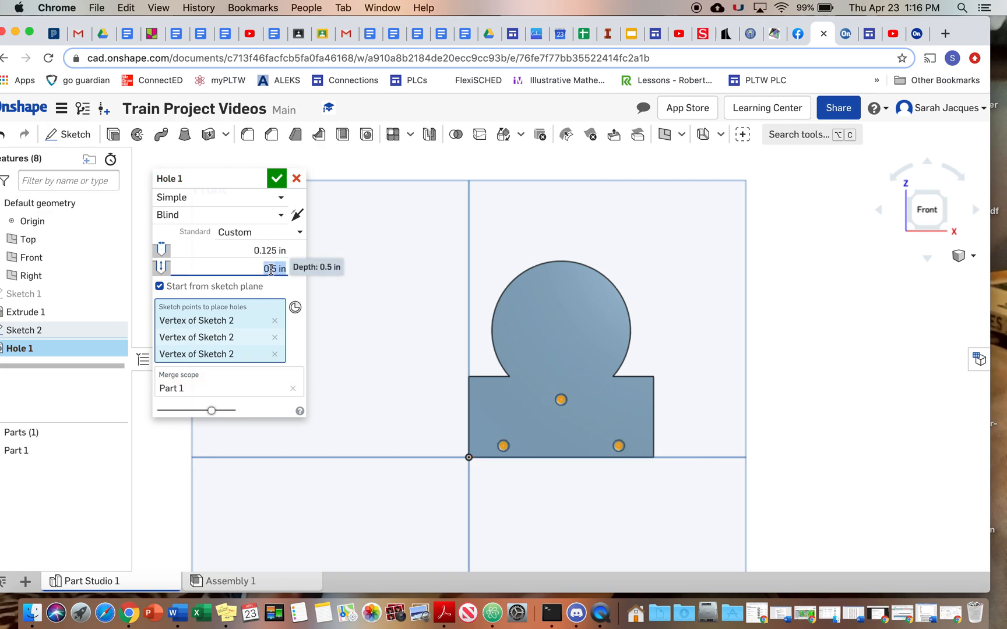
{"action": "key", "text": "BackSpace"}
{"action": "type", "text": ".125"}
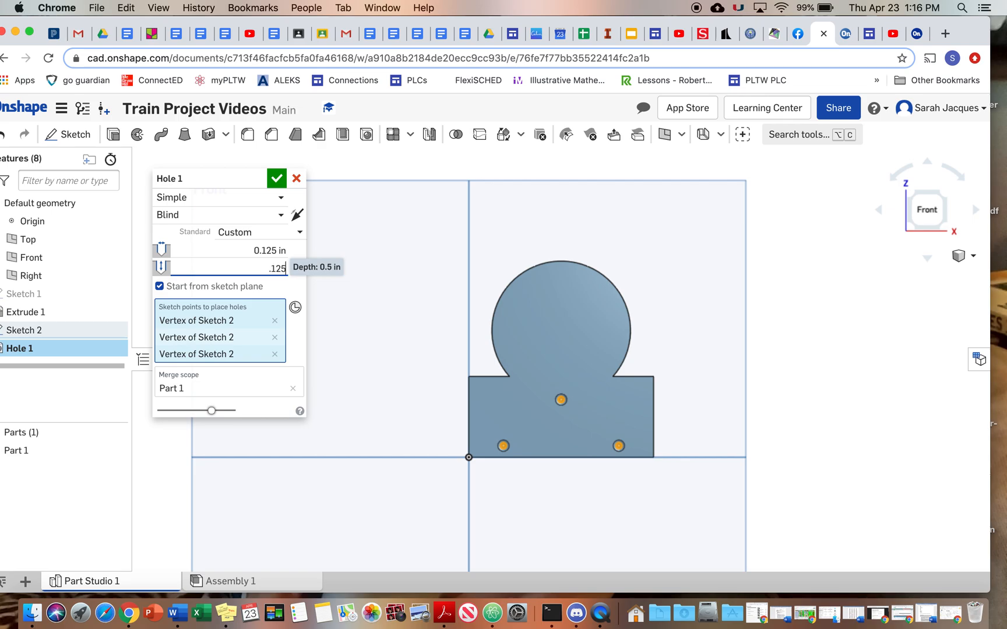
{"action": "left_click", "coordinate": [276, 178]}
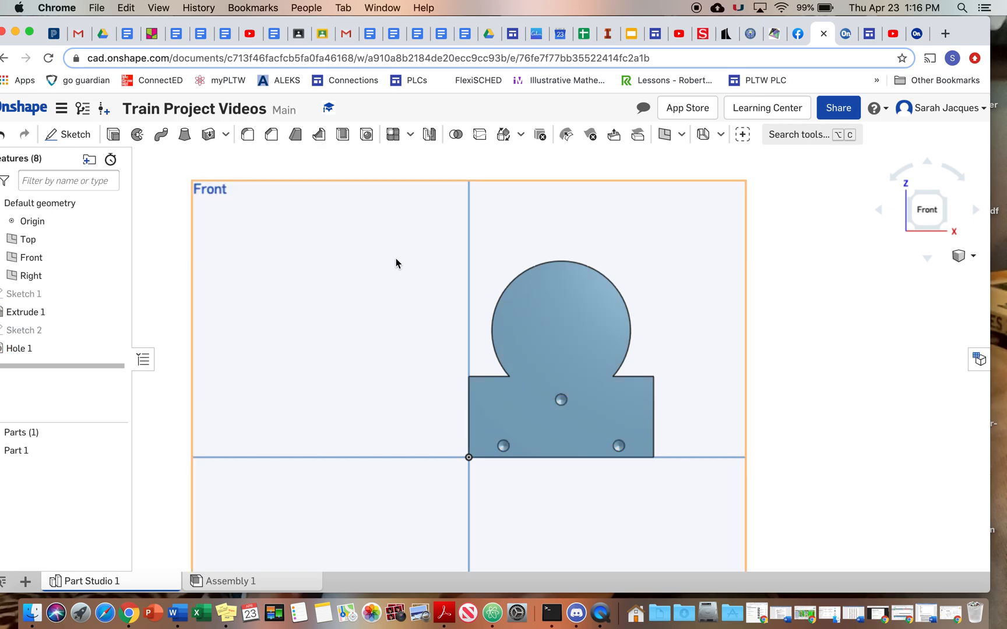
Step: Start a sketch on the body's back end face and view it normal to the sketch plane
{"action": "mouse_move", "coordinate": [559, 346]}
{"action": "right_mouse_down"}
{"action": "mouse_move", "coordinate": [527, 343]}
{"action": "mouse_move", "coordinate": [564, 349]}
{"action": "right_mouse_up"}
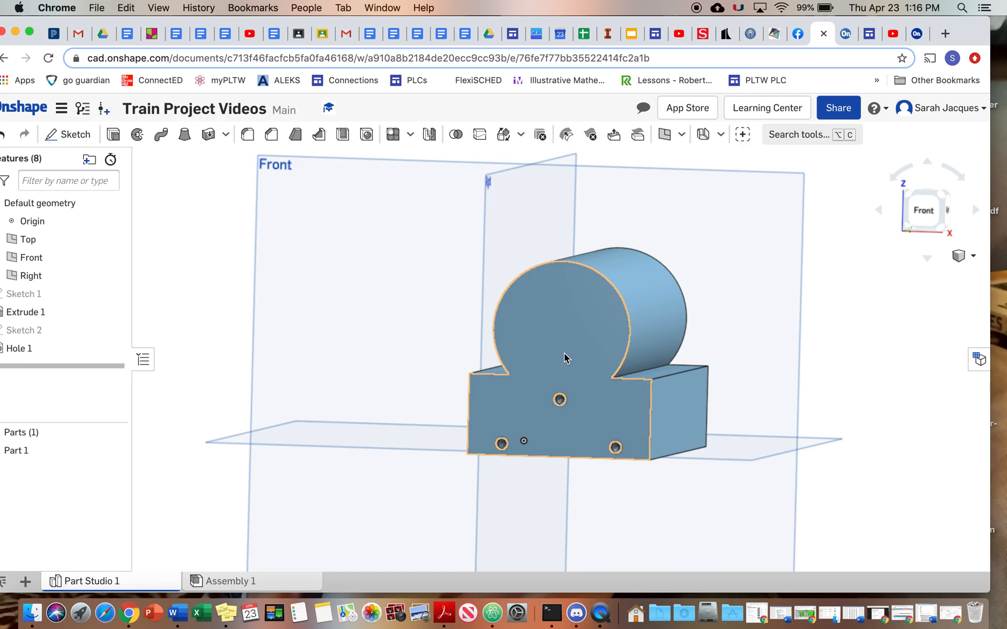
{"action": "right_click_drag", "start_coordinate": [564, 353], "coordinate": [517, 360]}
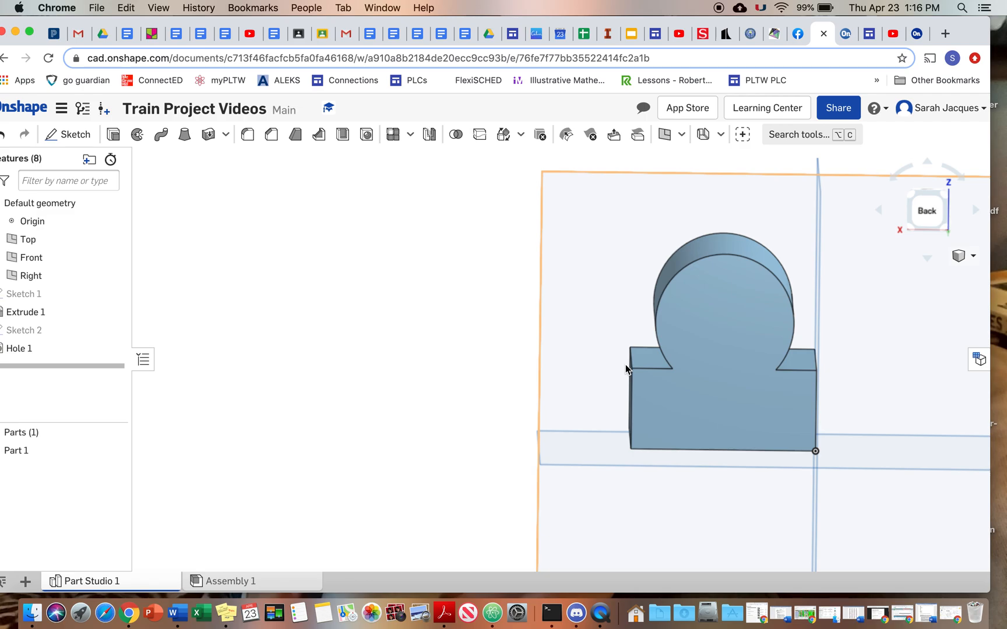
{"action": "right_click_drag", "start_coordinate": [625, 364], "coordinate": [710, 353]}
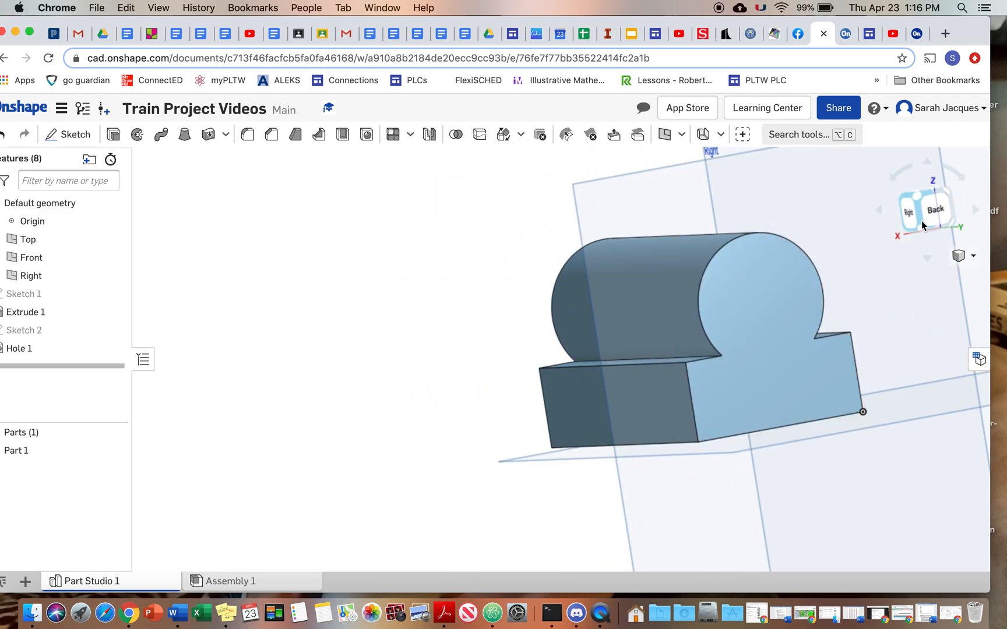
{"action": "right_click", "coordinate": [755, 311]}
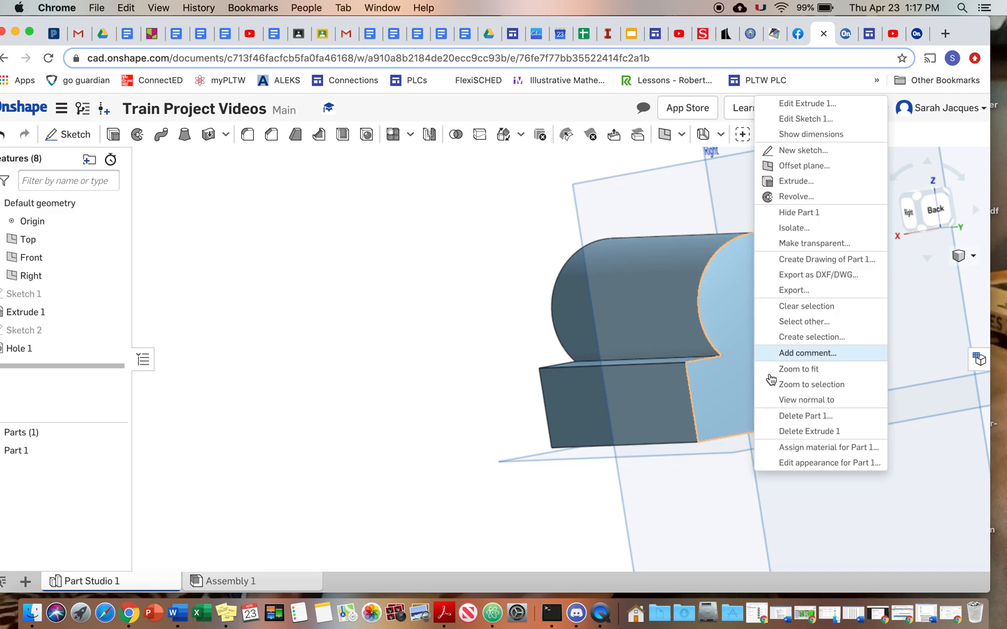
{"action": "left_click", "coordinate": [803, 151]}
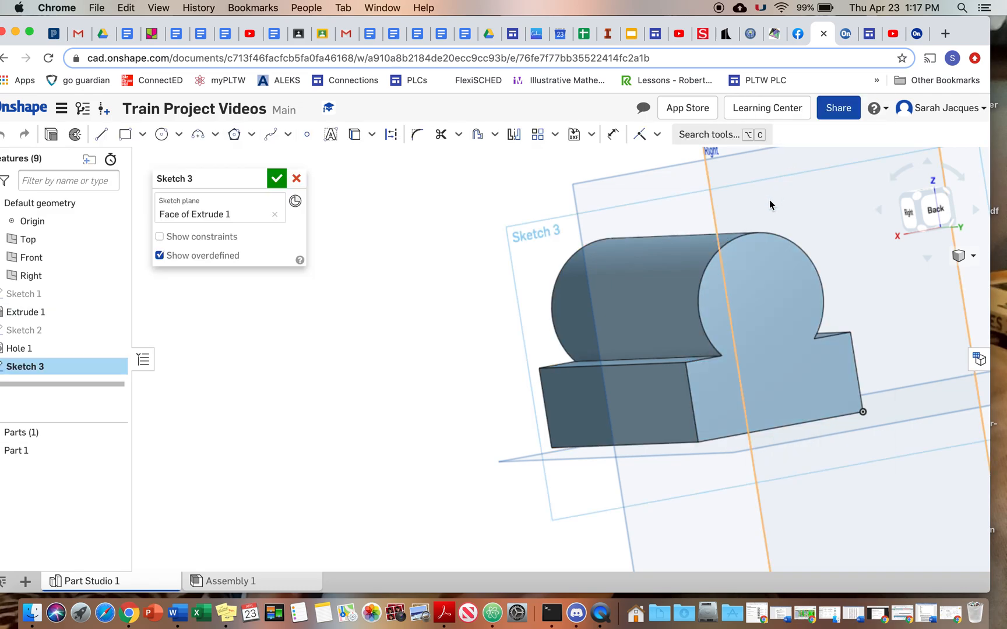
{"action": "right_click", "coordinate": [743, 289]}
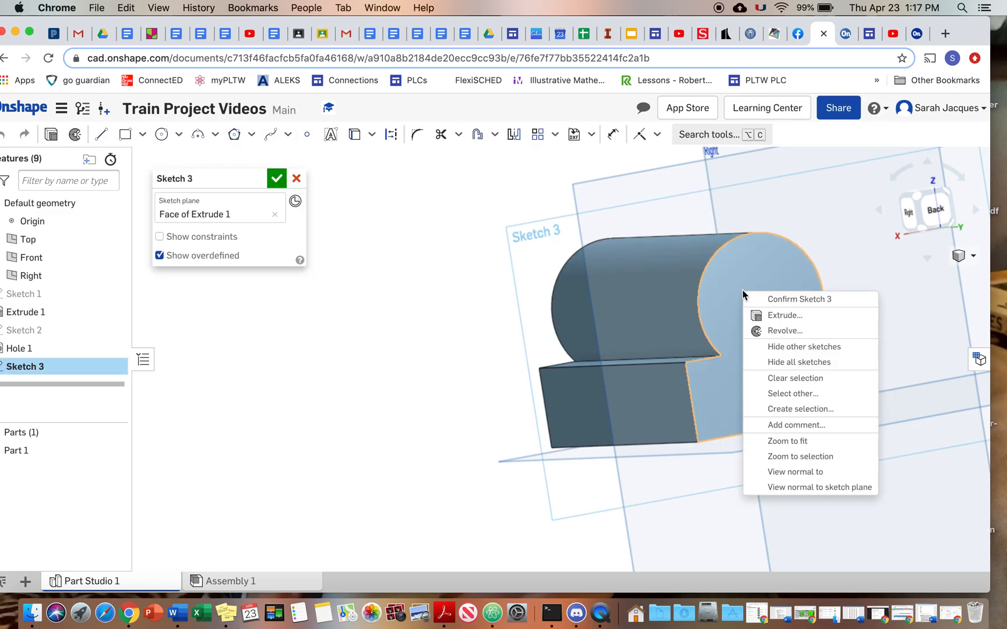
{"action": "left_click", "coordinate": [776, 485]}
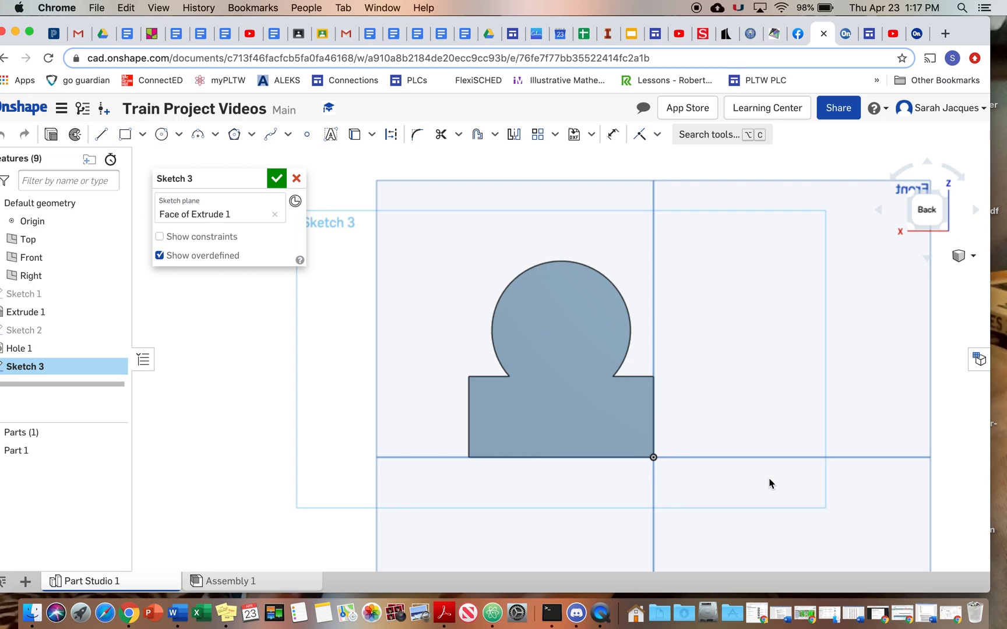
Step: Place a sketch point near the middle of the back face's base and dimension it 1 in from the left edge
{"action": "left_click", "coordinate": [307, 134]}
{"action": "left_click", "coordinate": [562, 412]}
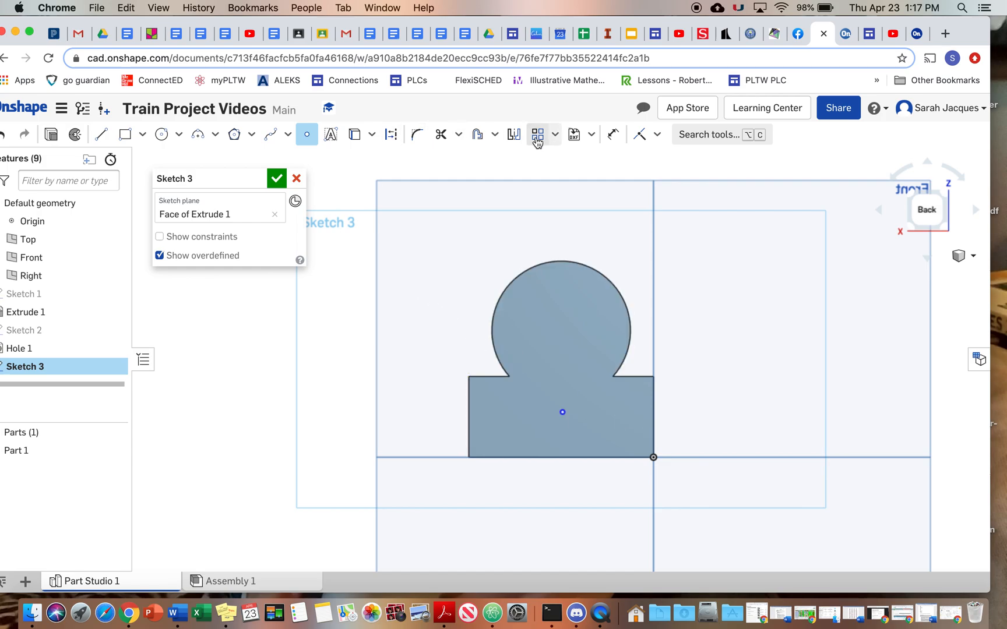
{"action": "left_click", "coordinate": [612, 134]}
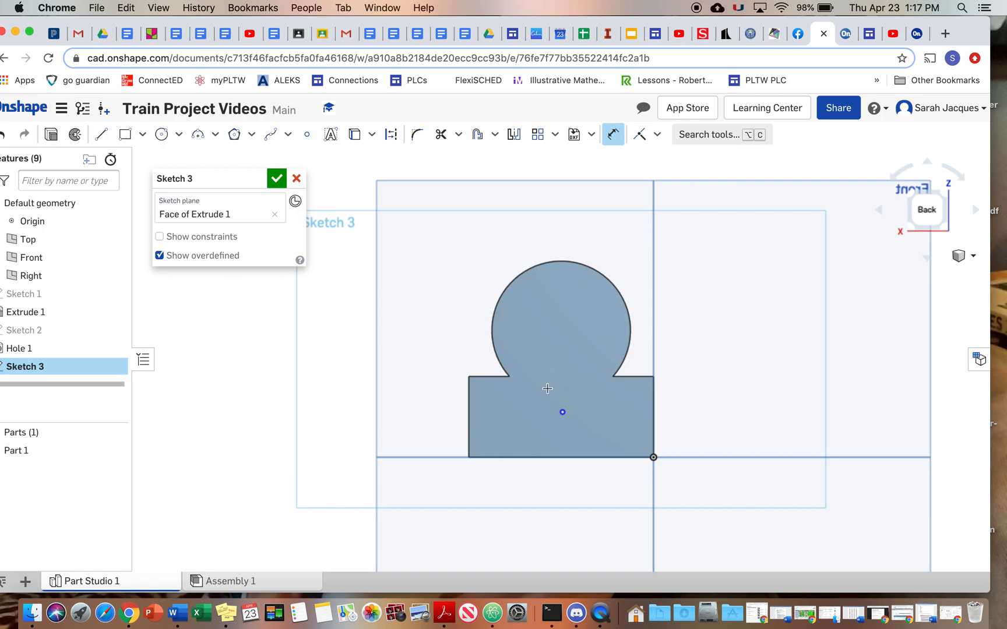
{"action": "left_click", "coordinate": [468, 406]}
{"action": "left_click", "coordinate": [563, 413]}
{"action": "left_click", "coordinate": [528, 415]}
{"action": "type", "text": "1.015"}
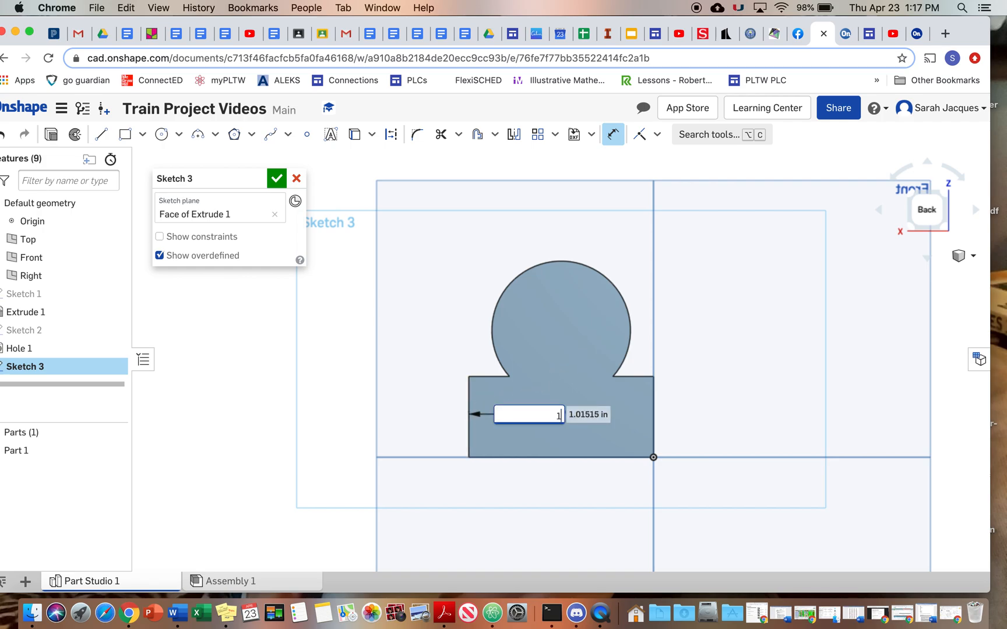
{"action": "key", "text": "Return"}
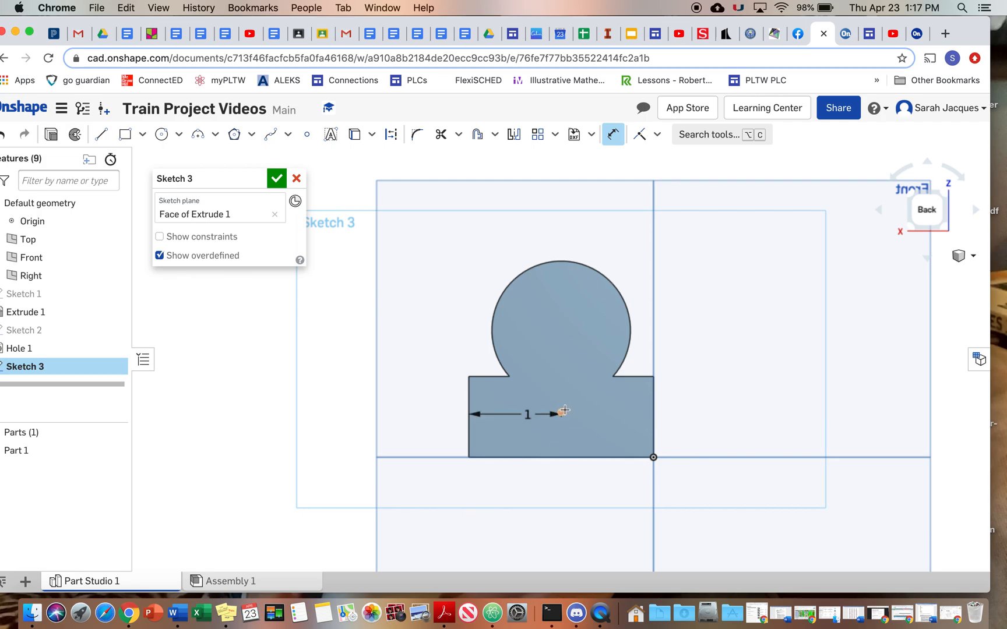
Step: Dimension the back face's sketch point 0.375 in above the bottom edge
{"action": "left_click", "coordinate": [563, 411]}
{"action": "left_click", "coordinate": [562, 457]}
{"action": "left_click", "coordinate": [574, 438]}
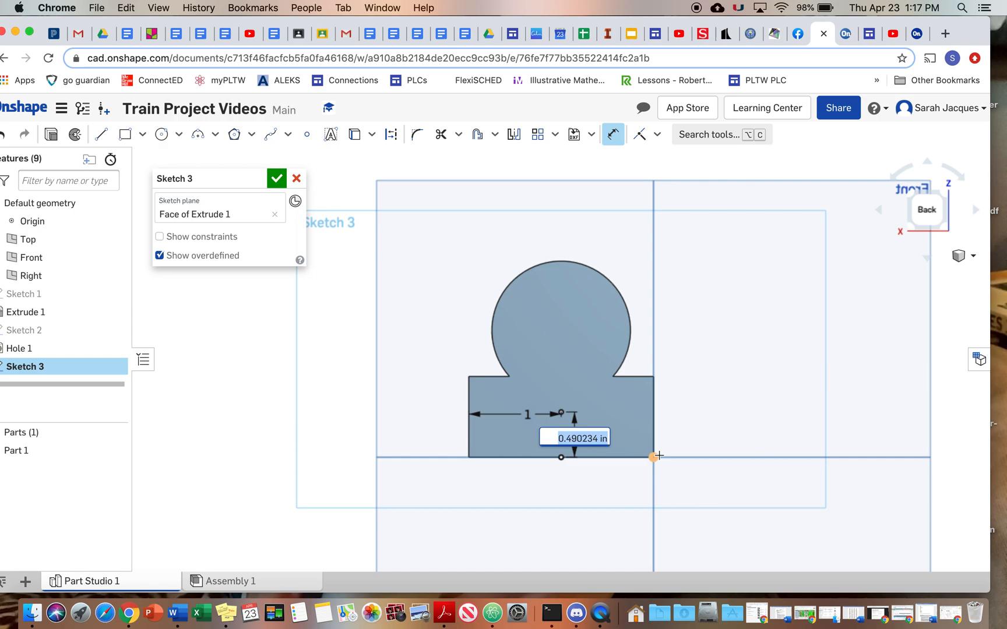
{"action": "key", "text": "BackSpace"}
{"action": "type", "text": ".375"}
{"action": "key", "text": "Return"}
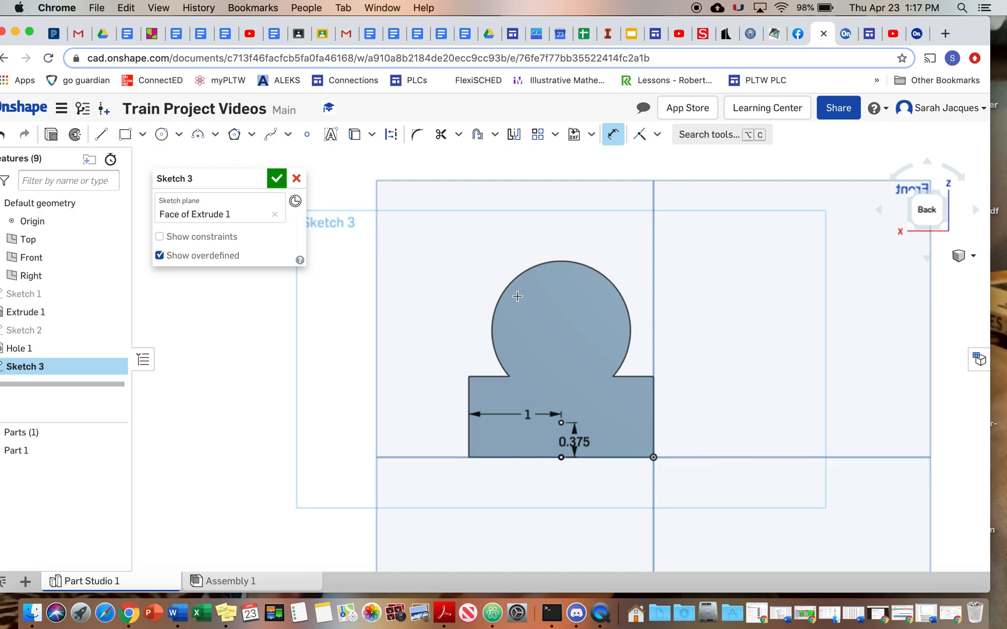
Step: Sketch a circle about 3.17 in in diameter centred on the back face's sketch point
{"action": "left_click", "coordinate": [167, 142]}
{"action": "left_click", "coordinate": [561, 422]}
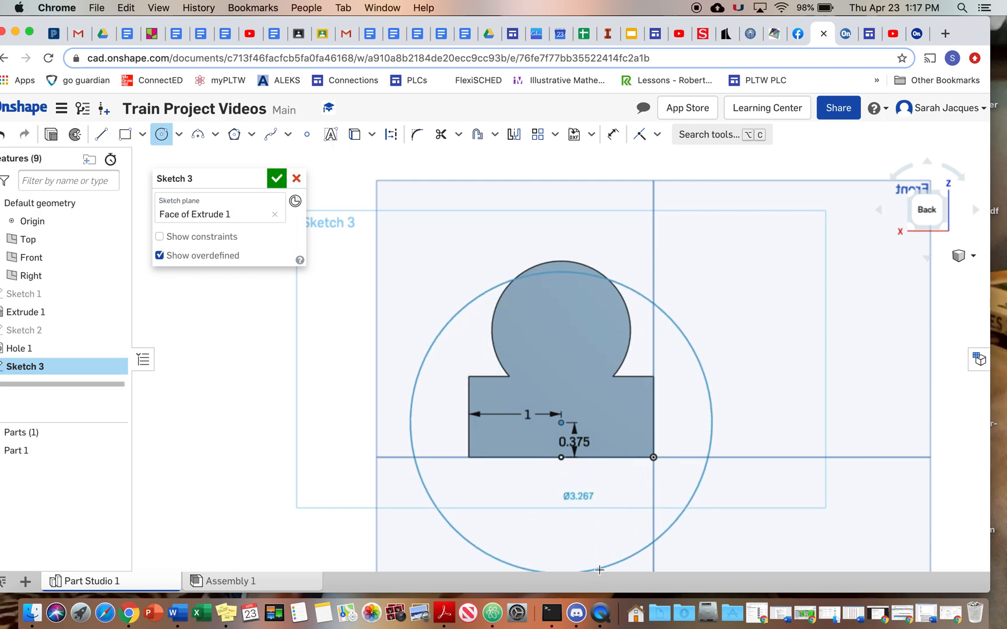
{"action": "left_click", "coordinate": [608, 561]}
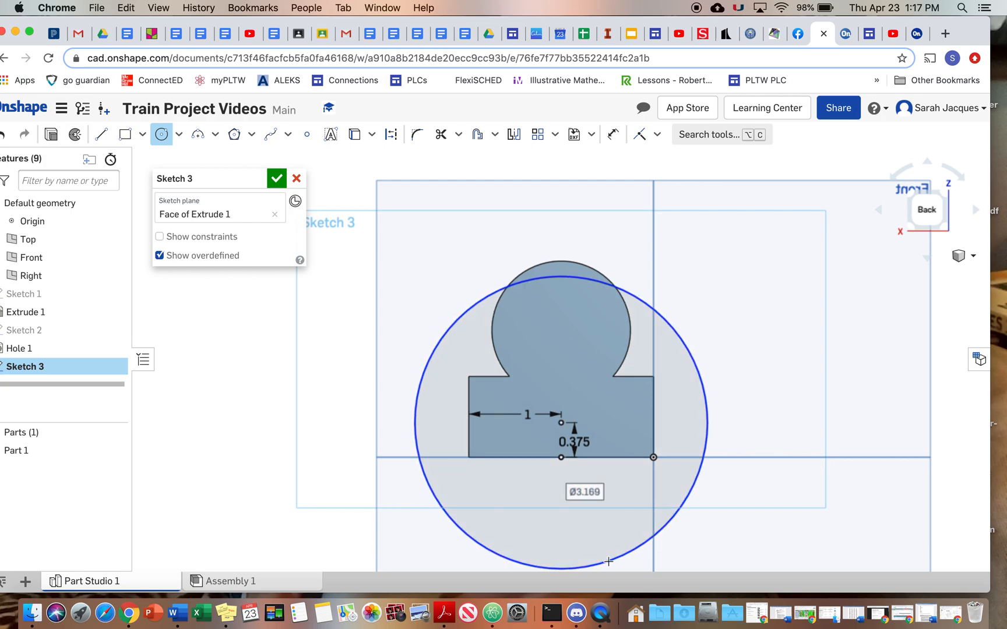
Step: Set the diameter of the circle on the back face to 2.35*2 in
{"action": "type", "text": "2"}
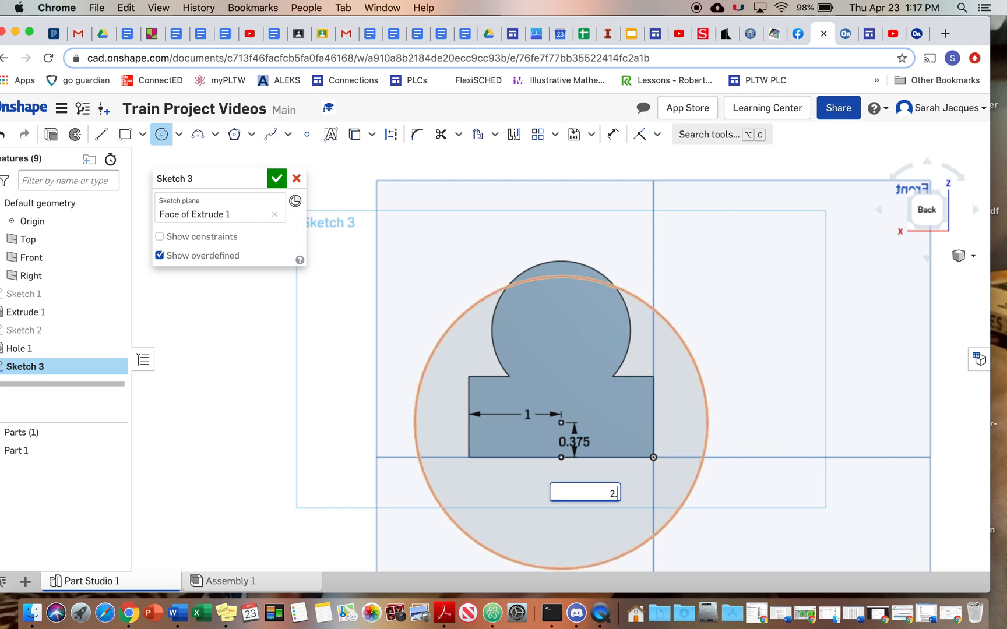
{"action": "type", "text": ".35*2"}
{"action": "key", "text": "Return"}
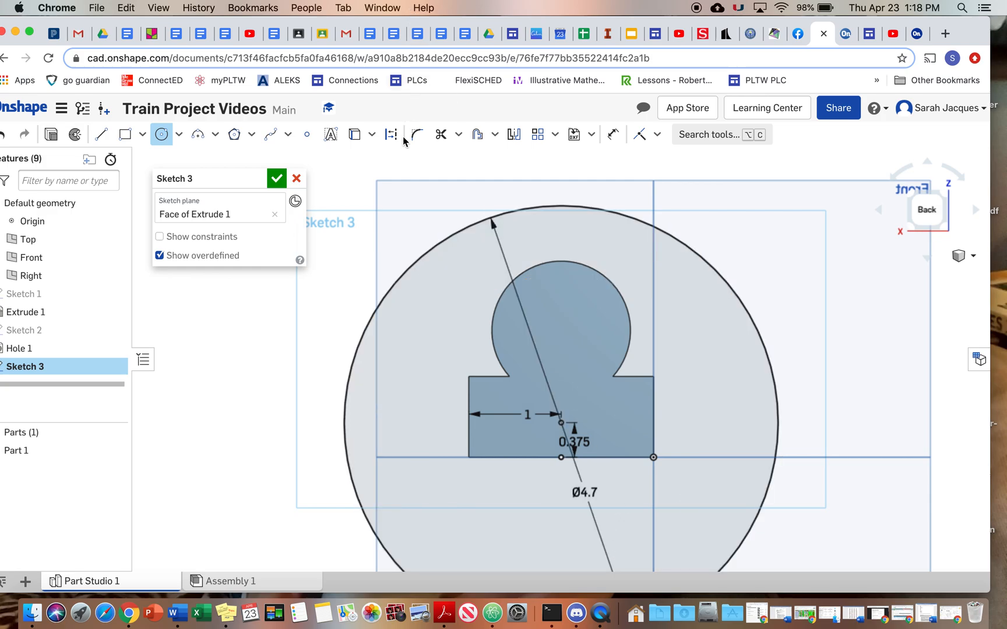
Step: Draw two vertical lines, one from each bottom corner of the back face up to the top arc of the circle
{"action": "left_click", "coordinate": [102, 136]}
{"action": "left_click", "coordinate": [469, 458]}
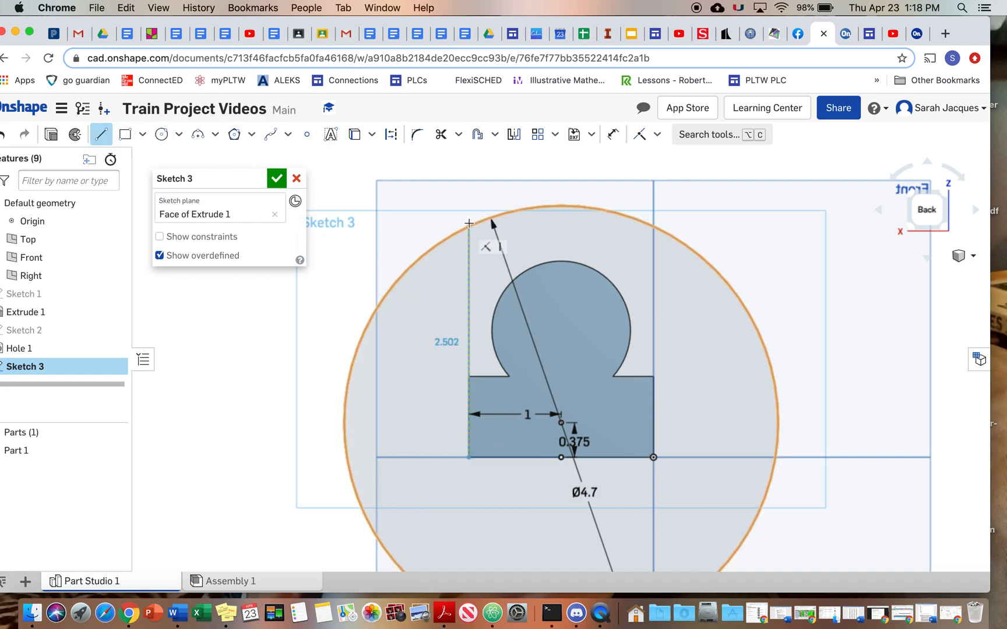
{"action": "left_click", "coordinate": [471, 227]}
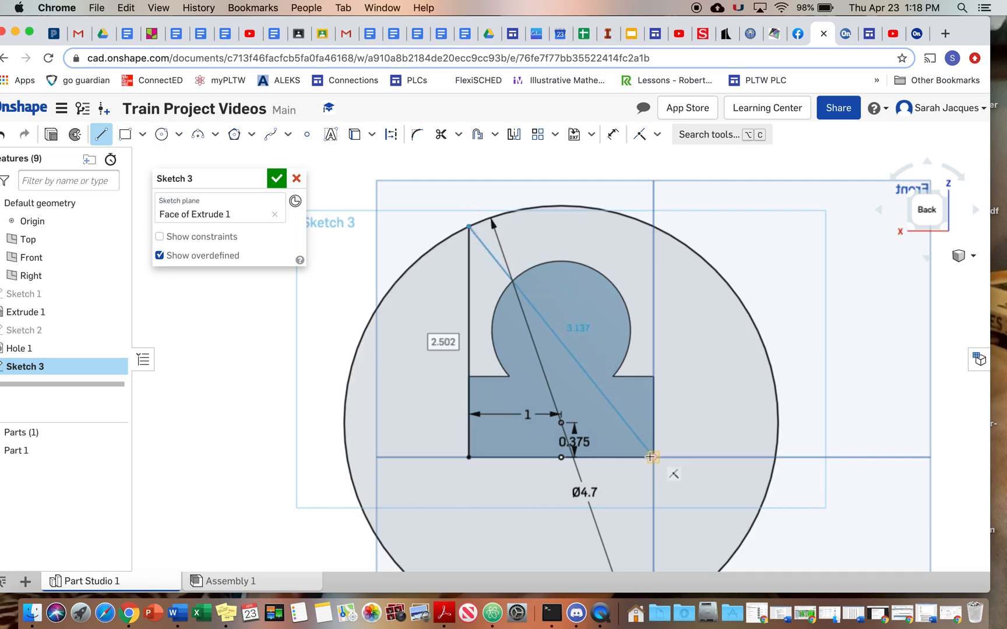
{"action": "key", "text": "Escape"}
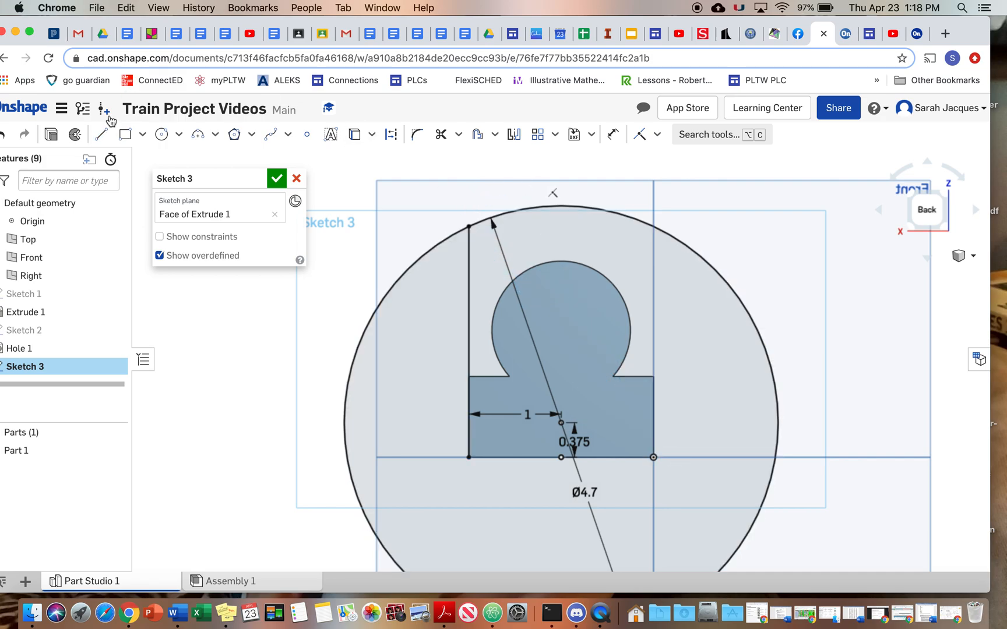
{"action": "left_click", "coordinate": [101, 135]}
{"action": "left_click", "coordinate": [653, 458]}
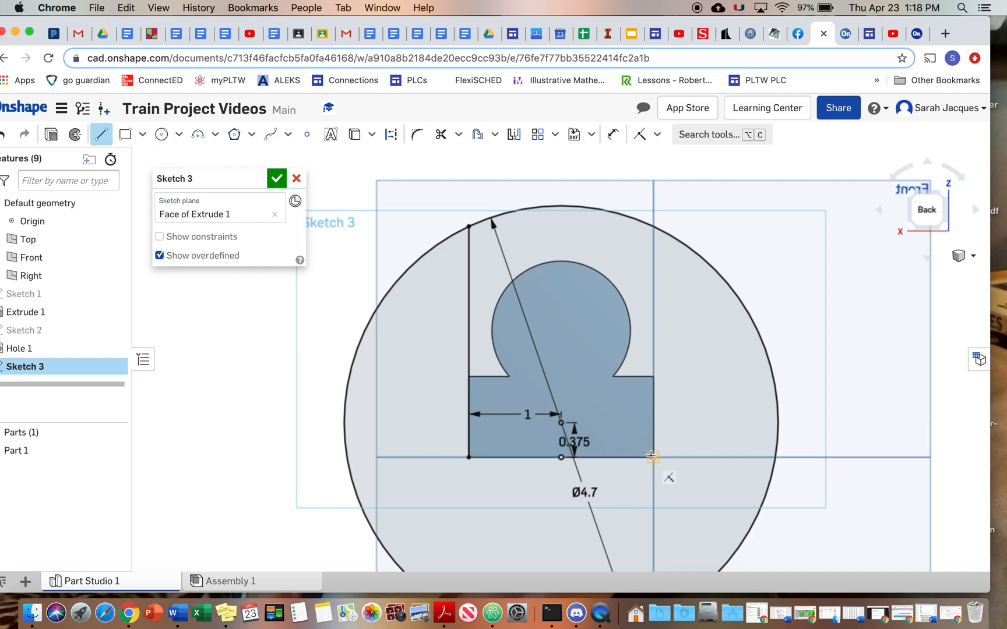
{"action": "left_click", "coordinate": [653, 226]}
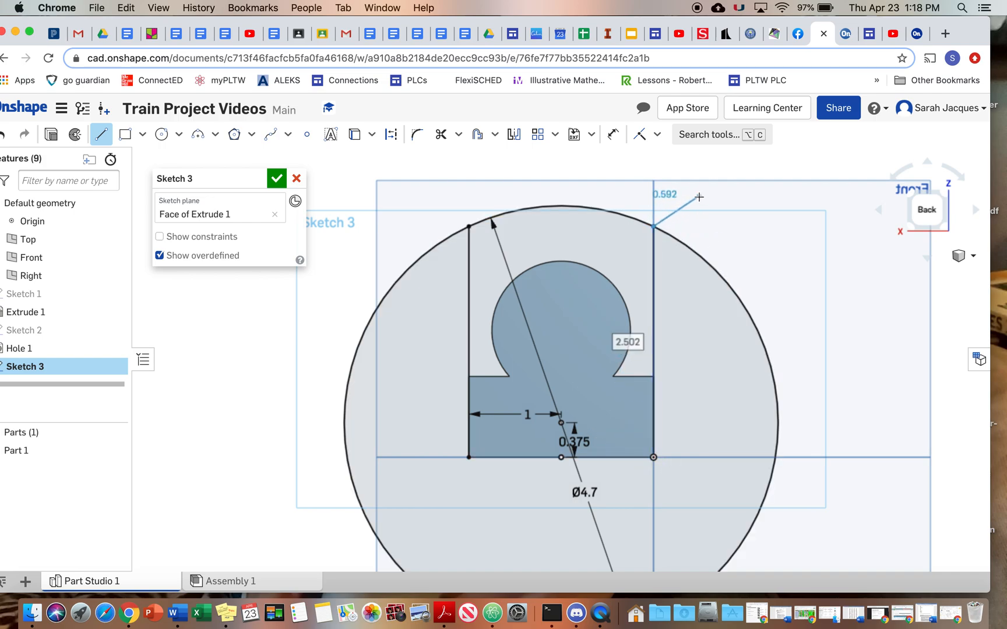
{"action": "key", "text": "Escape"}
Step: Trim the circle down to the arc between the tops of the two vertical lines and finish the sketch
{"action": "left_click", "coordinate": [442, 136]}
{"action": "left_click", "coordinate": [412, 264]}
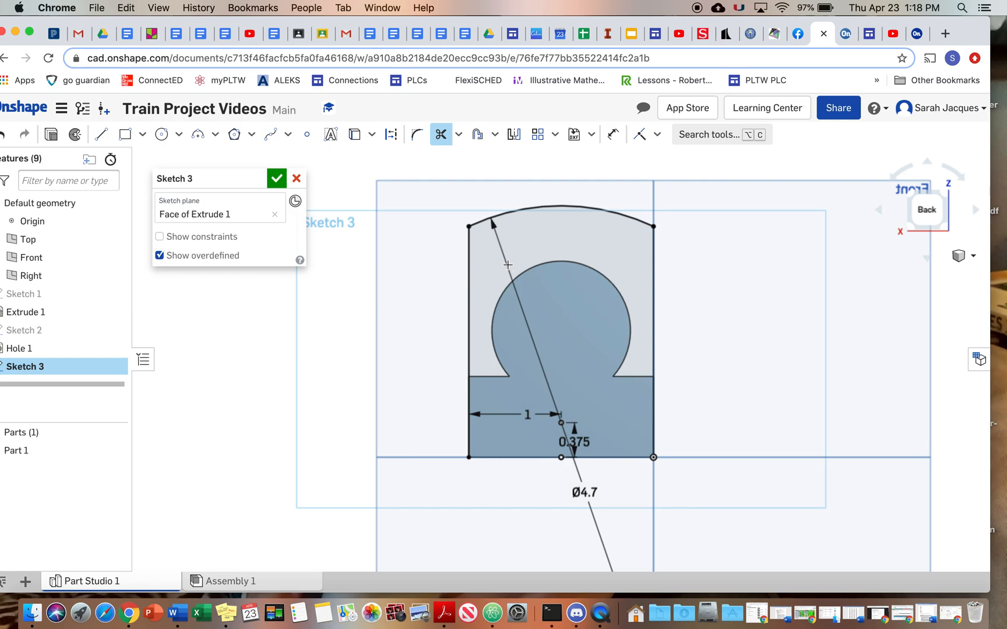
{"action": "left_click", "coordinate": [272, 185]}
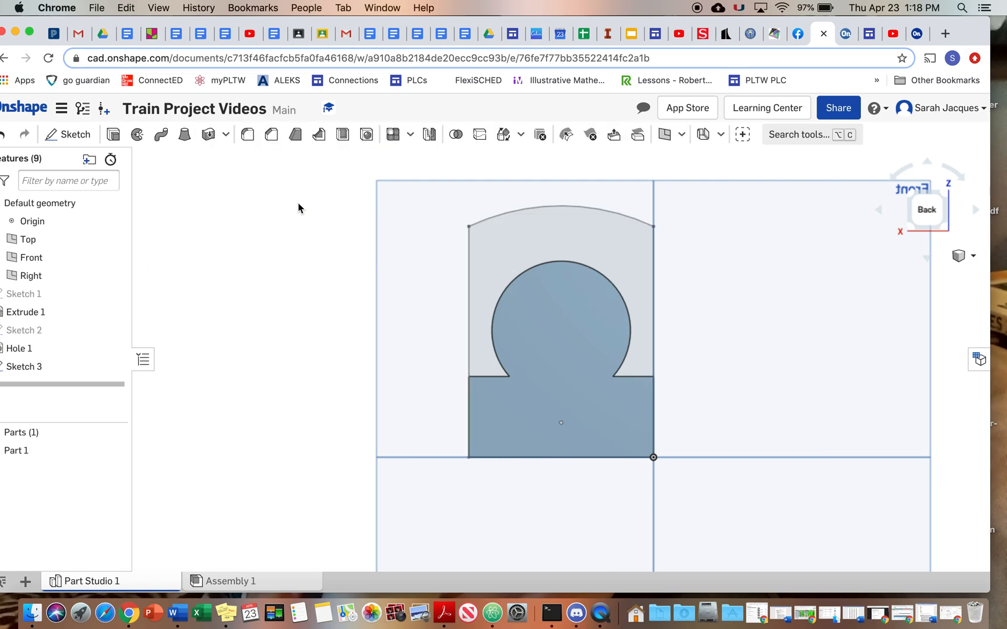
Step: Extrude both regions of the back face sketch outward 1.75 in, adding them to the train body as the cab
{"action": "left_click", "coordinate": [113, 135]}
{"action": "left_click", "coordinate": [586, 246]}
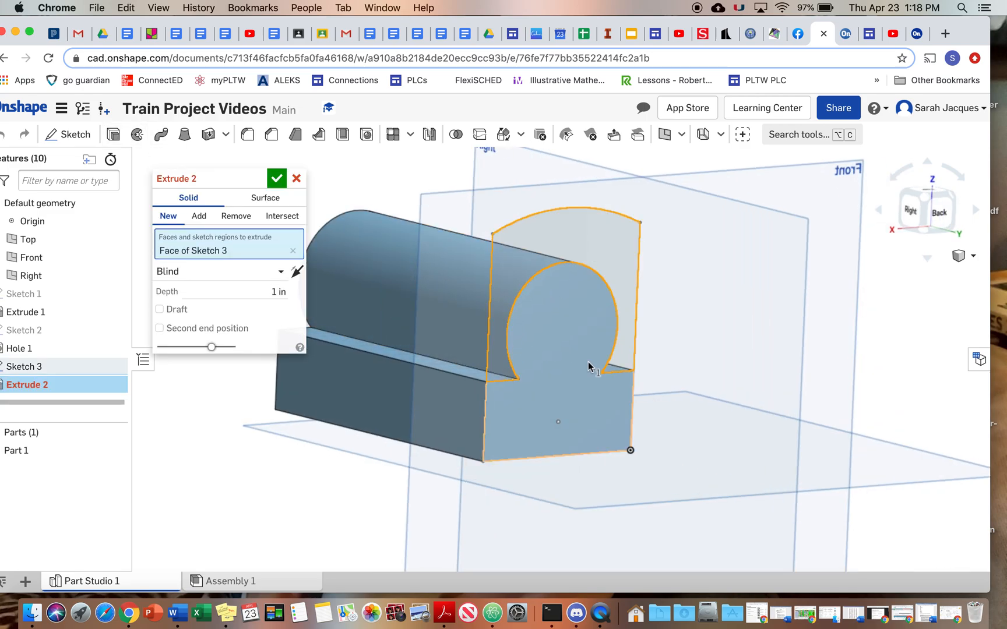
{"action": "left_click", "coordinate": [591, 367]}
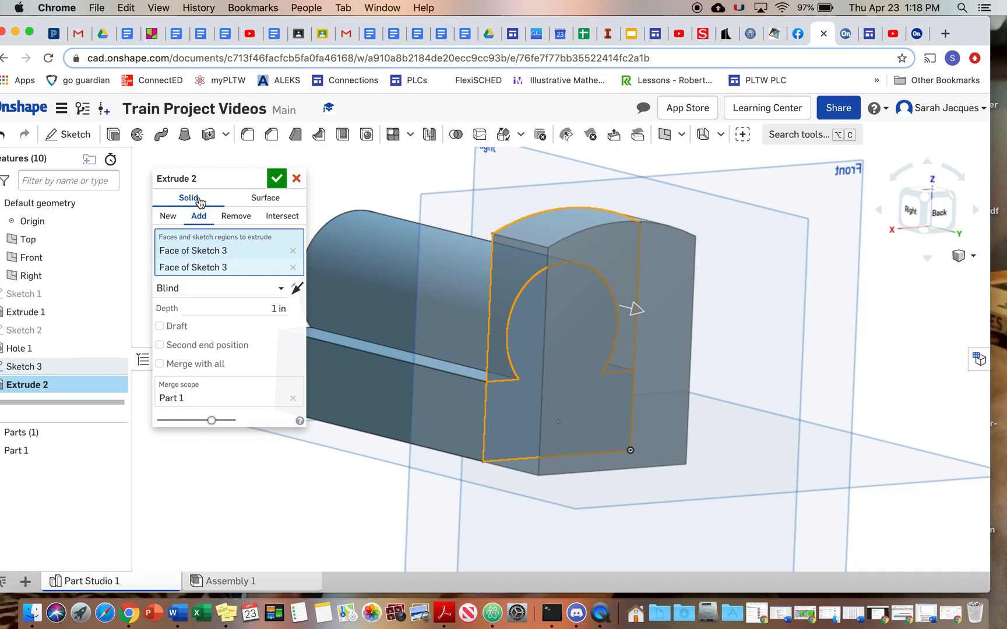
{"action": "left_click", "coordinate": [236, 308]}
{"action": "type", "text": "1"}
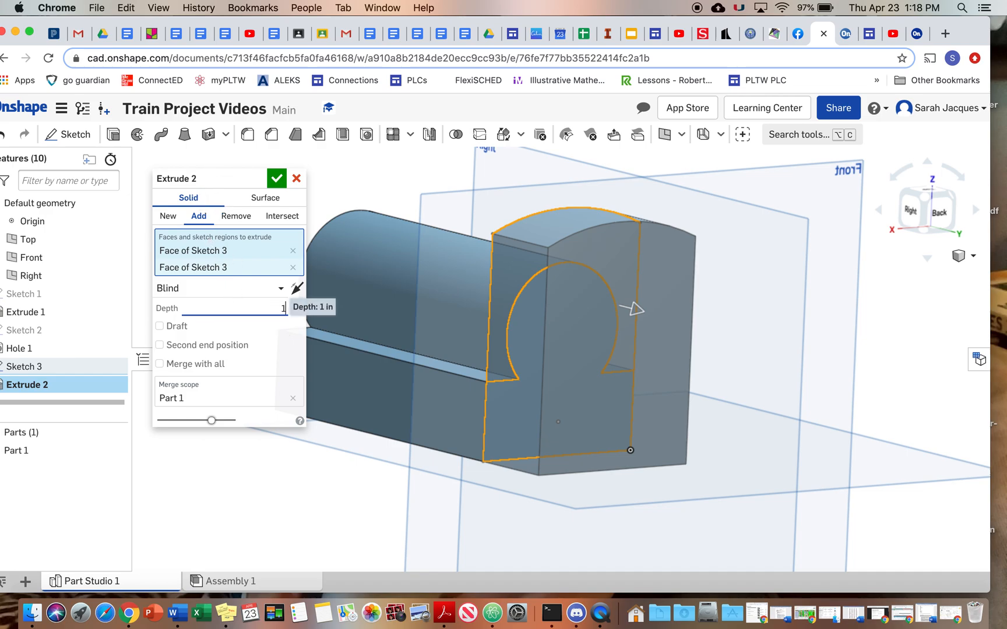
{"action": "type", "text": ".75"}
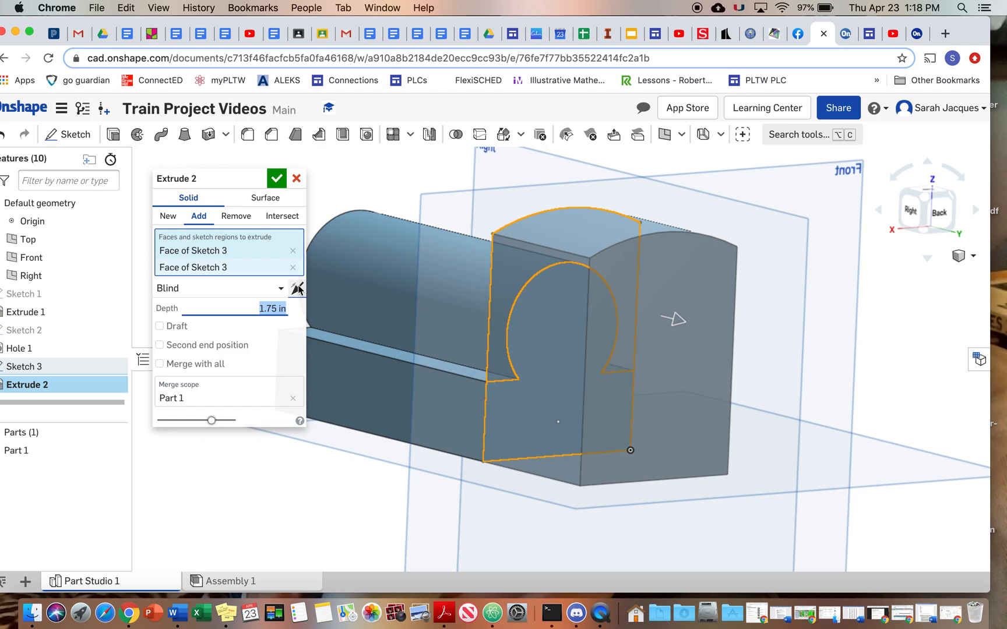
{"action": "left_click", "coordinate": [279, 183]}
Step: Start a sketch on the long side face of the body and view it normal to the sketch plane
{"action": "right_click_drag", "start_coordinate": [654, 352], "coordinate": [716, 377]}
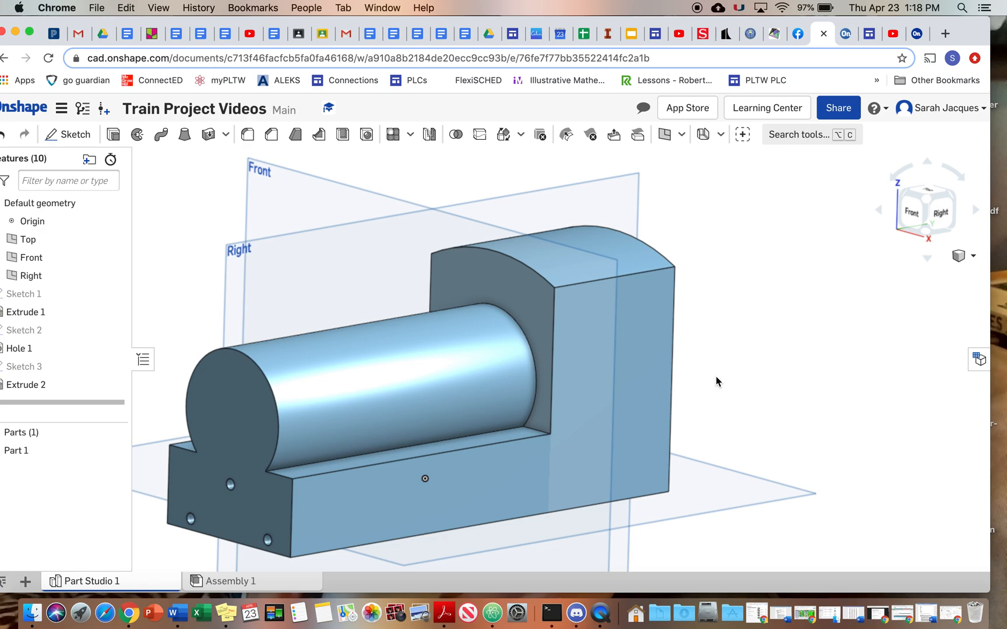
{"action": "right_click_drag", "start_coordinate": [655, 378], "coordinate": [636, 385]}
{"action": "right_click", "coordinate": [412, 481]}
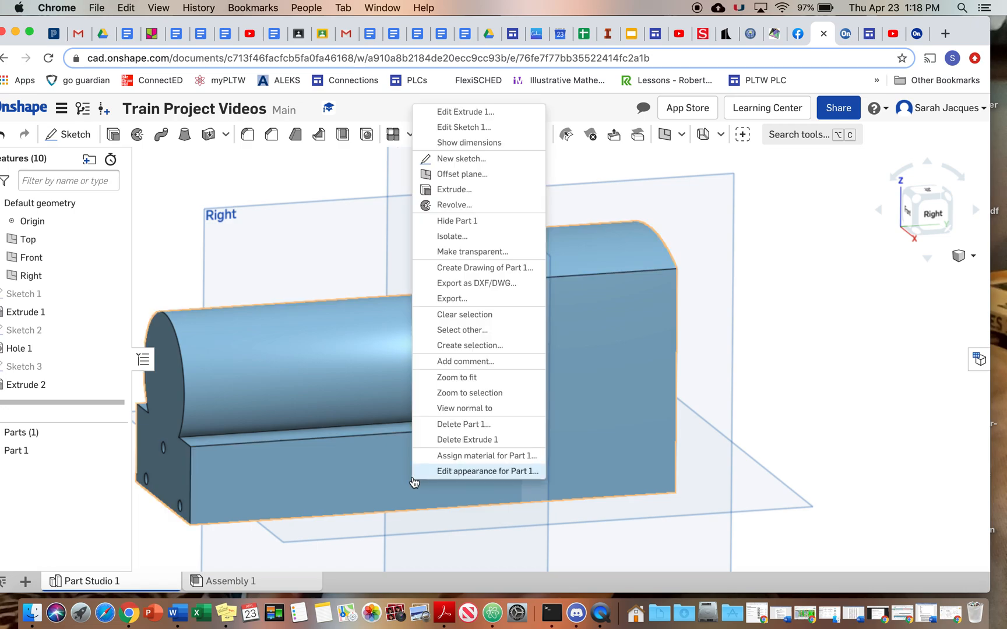
{"action": "left_click", "coordinate": [457, 159]}
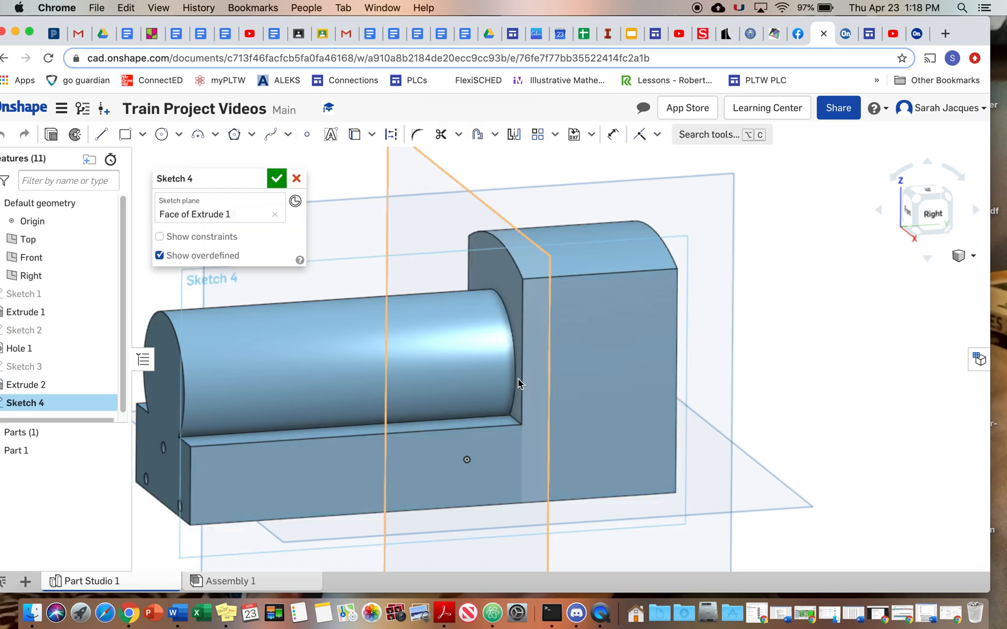
{"action": "right_click", "coordinate": [565, 428]}
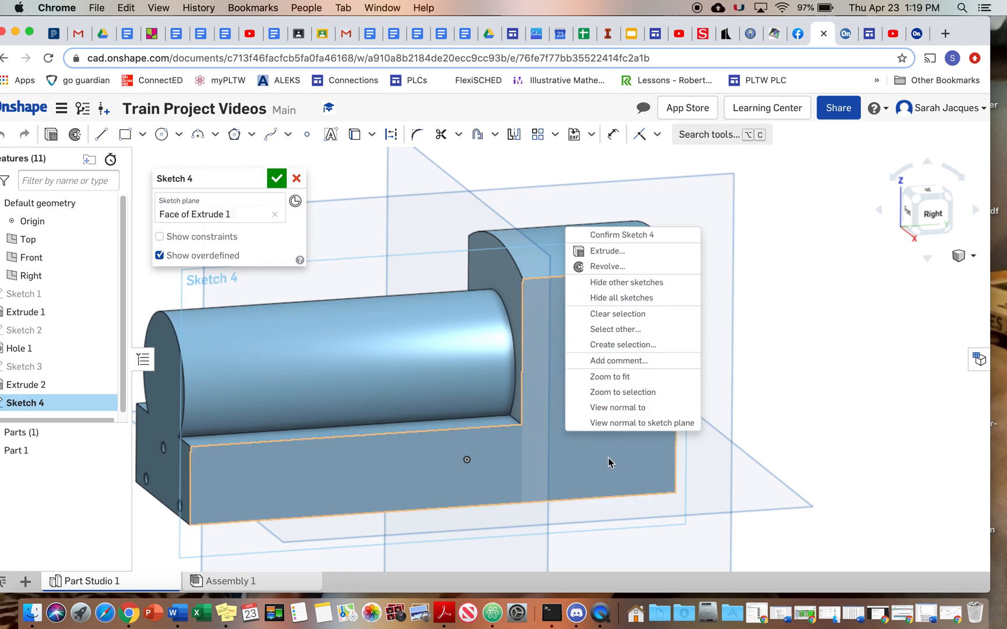
{"action": "left_click", "coordinate": [618, 424]}
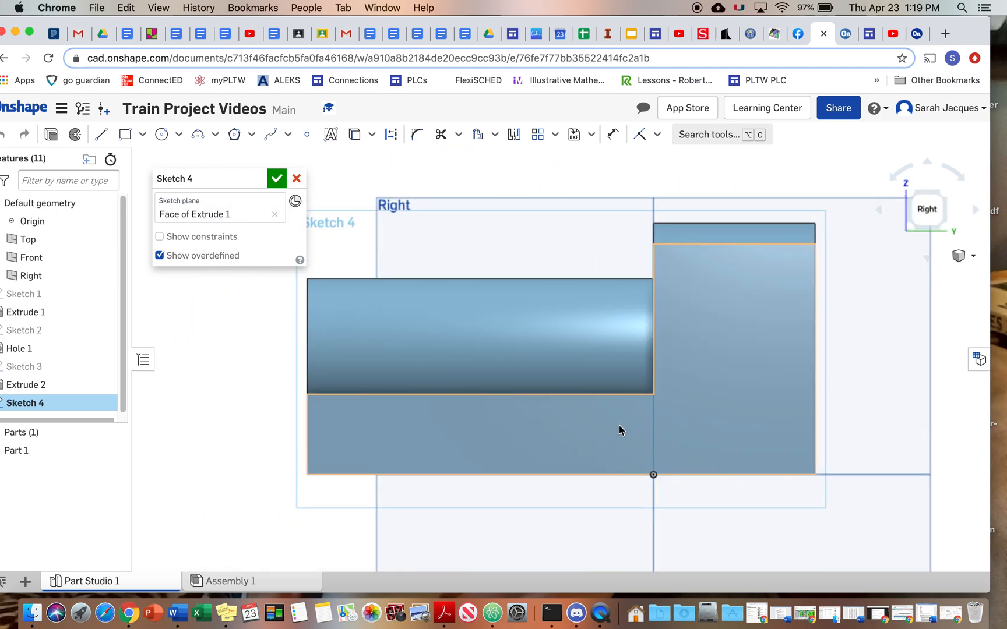
Step: Place a sketch point on the side face's lower front section and dimension it 4.5 in from the cab's rear edge
{"action": "left_click", "coordinate": [307, 134]}
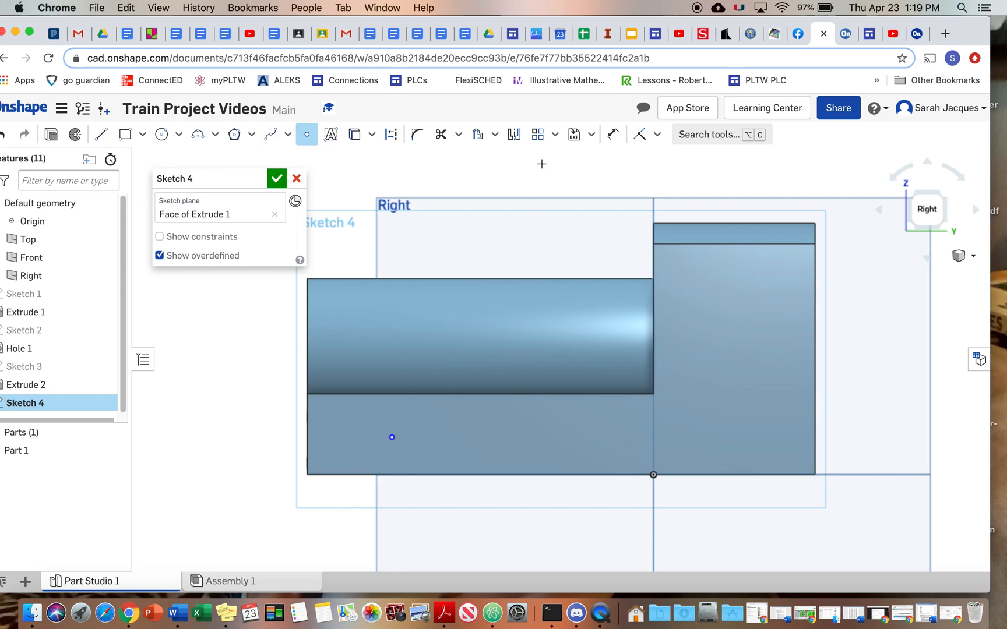
{"action": "left_click", "coordinate": [612, 140]}
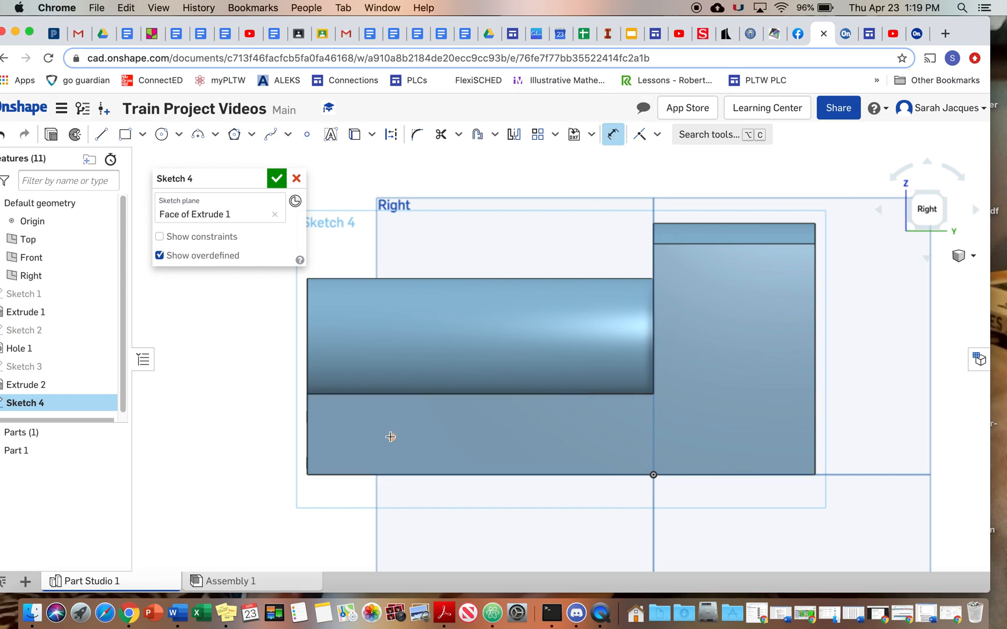
{"action": "left_click", "coordinate": [814, 443]}
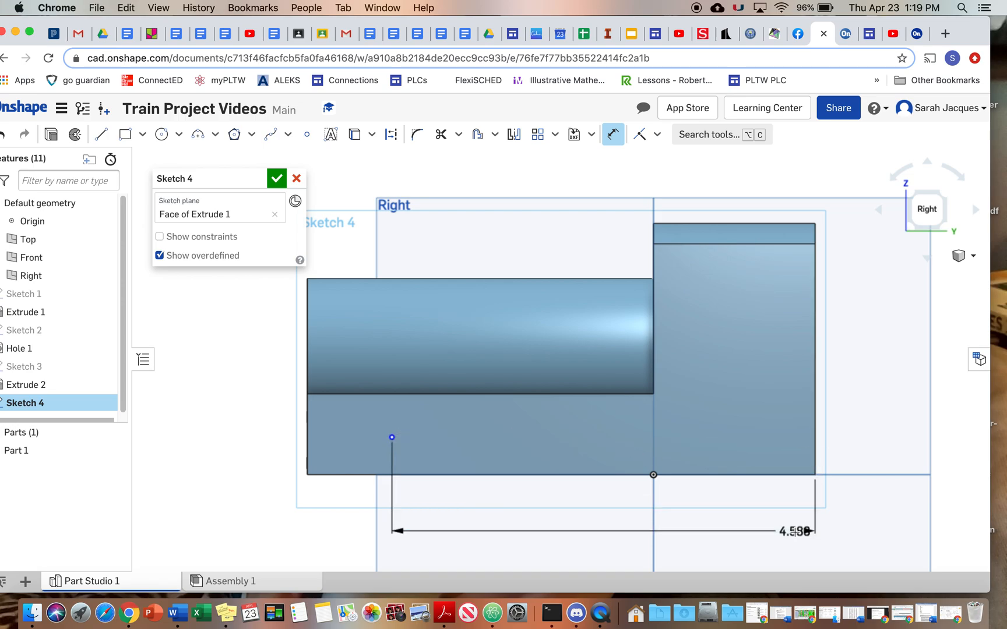
{"action": "left_click", "coordinate": [813, 534]}
{"action": "type", "text": "4.5"}
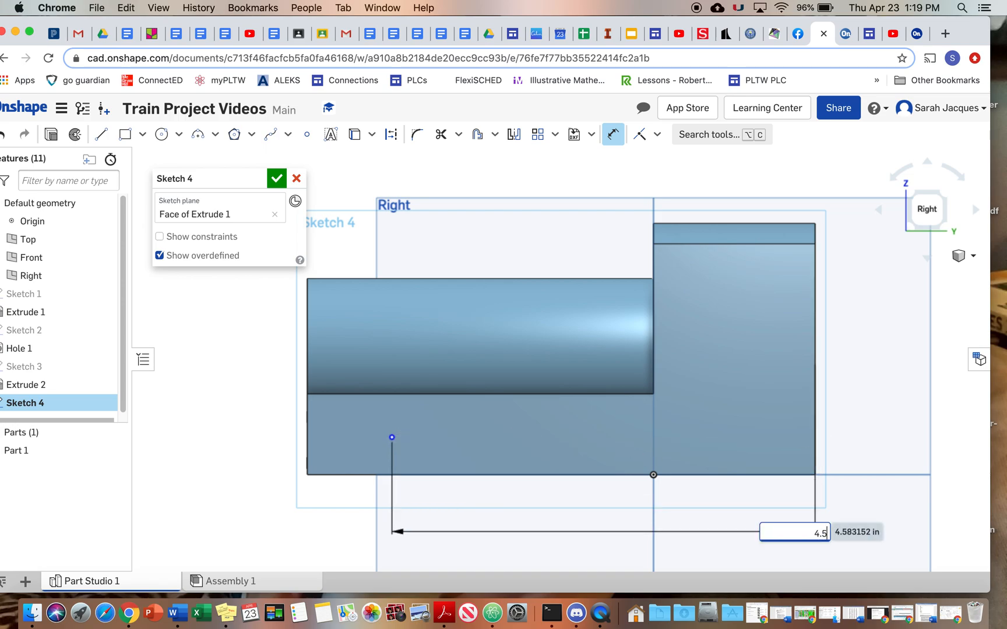
{"action": "key", "text": "Return"}
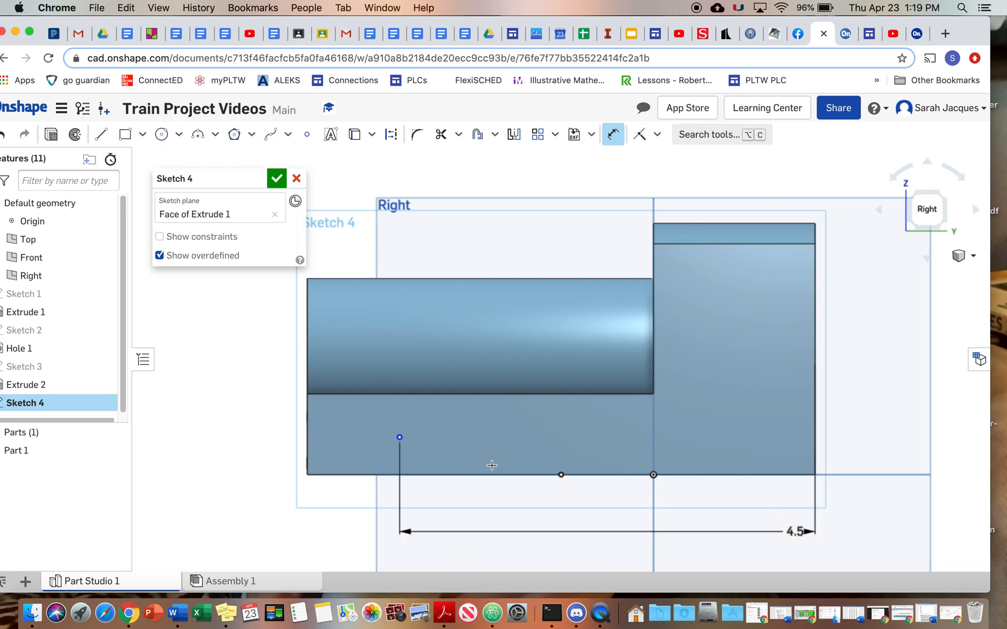
Step: Dimension the side face's sketch point 0.5 in above the bottom edge
{"action": "left_click", "coordinate": [400, 439]}
{"action": "left_click", "coordinate": [399, 475]}
{"action": "left_click", "coordinate": [459, 473]}
{"action": "type", "text": "0.5"}
{"action": "key", "text": "Return"}
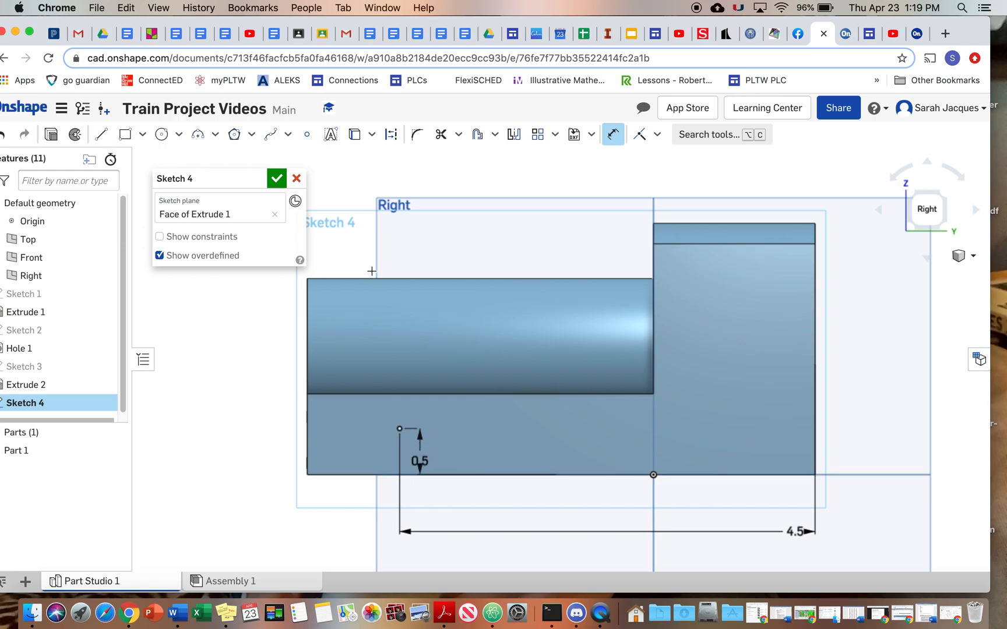
Step: Place a second point under the cab, level with the first, dimension it from the cab's rear edge and finish the sketch
{"action": "left_click", "coordinate": [307, 134]}
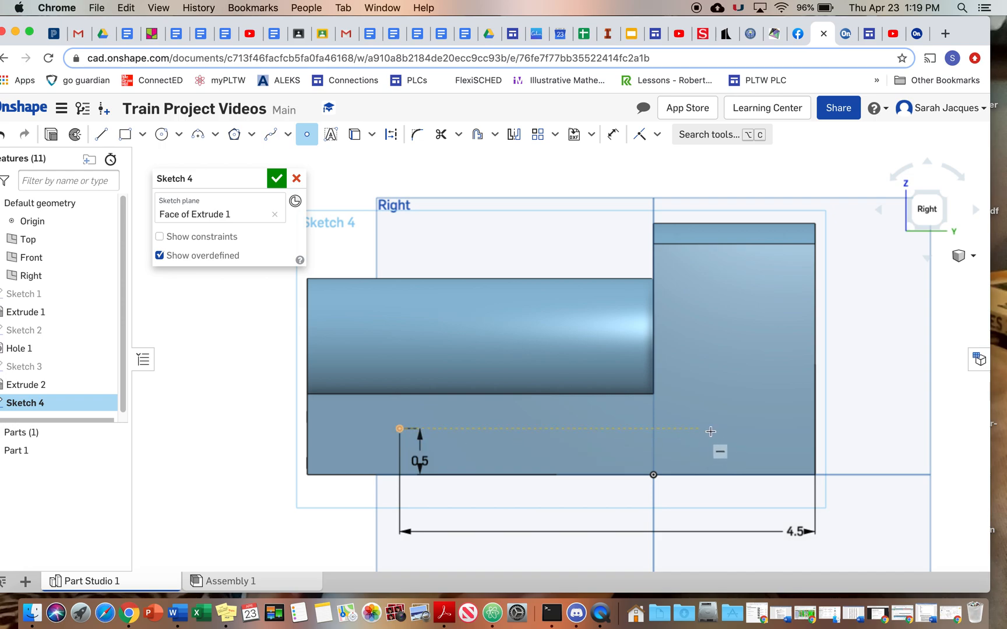
{"action": "left_click", "coordinate": [740, 429]}
{"action": "left_click", "coordinate": [613, 135]}
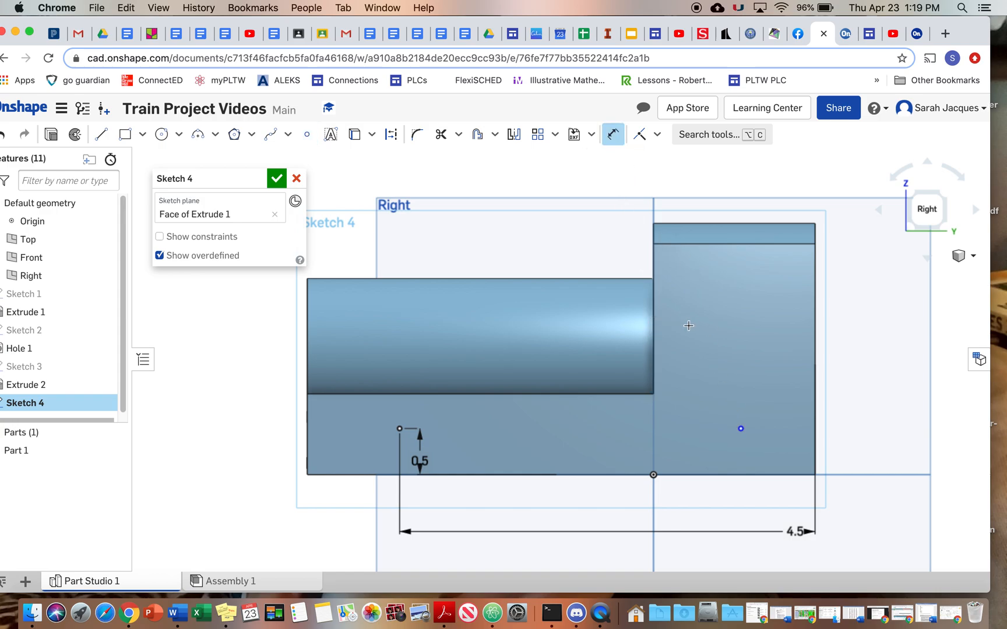
{"action": "left_click", "coordinate": [813, 421]}
{"action": "left_click", "coordinate": [771, 444]}
{"action": "key", "text": "Return"}
{"action": "left_click", "coordinate": [279, 179]}
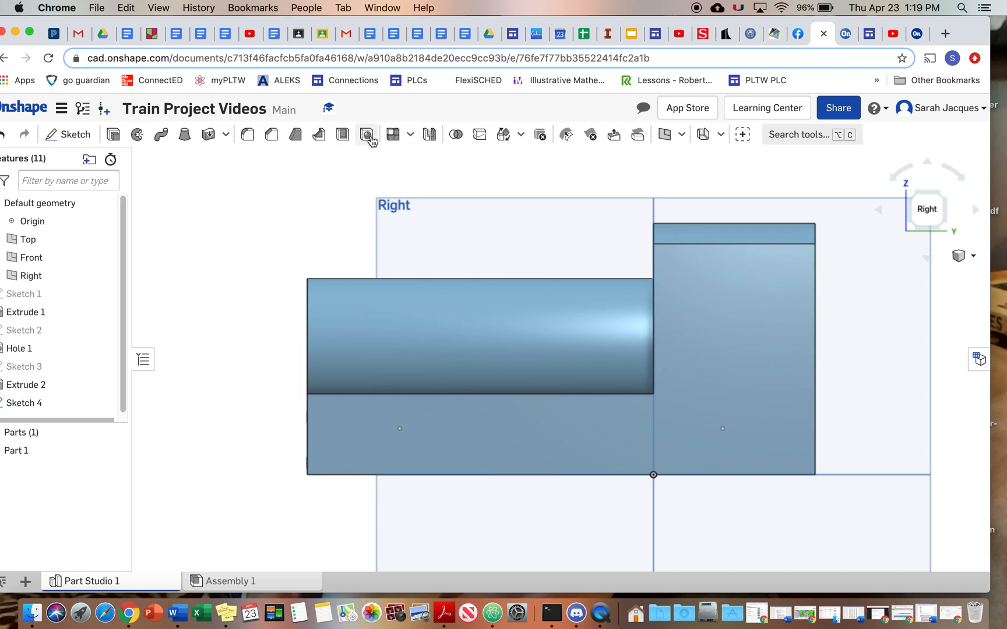
Step: Place simple blind holes at the two side face sketch points with a diameter of 0.25 in
{"action": "left_click", "coordinate": [399, 429]}
{"action": "left_click", "coordinate": [723, 429]}
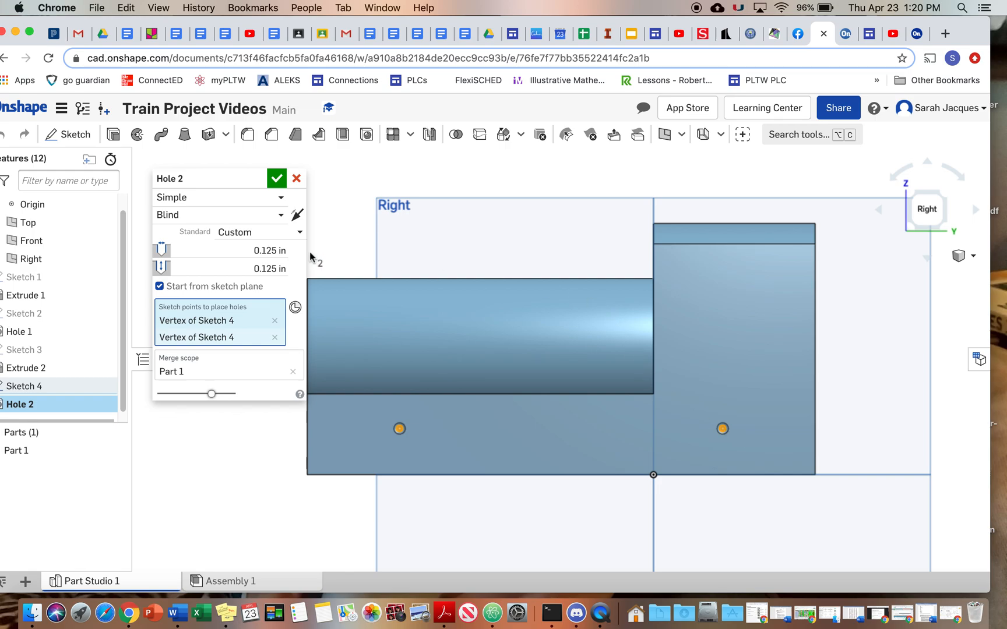
{"action": "left_click", "coordinate": [284, 250]}
{"action": "type", "text": ".2"}
{"action": "key", "text": "Return"}
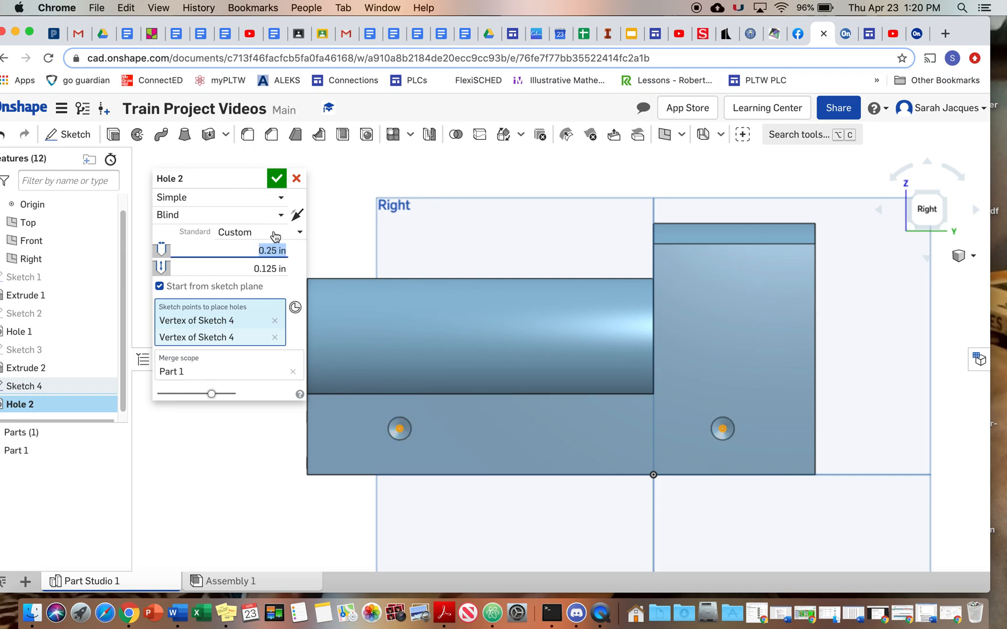
Step: Try the ANSI standard with the Tapped hole type for the two side holes, and switch the standard back to Custom
{"action": "left_click", "coordinate": [274, 233]}
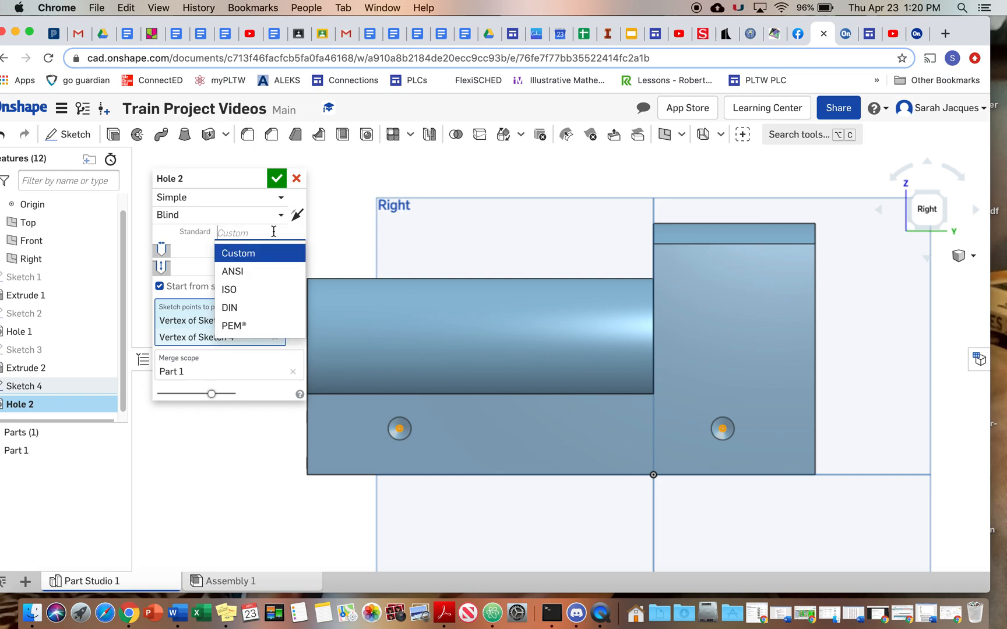
{"action": "left_click", "coordinate": [254, 272]}
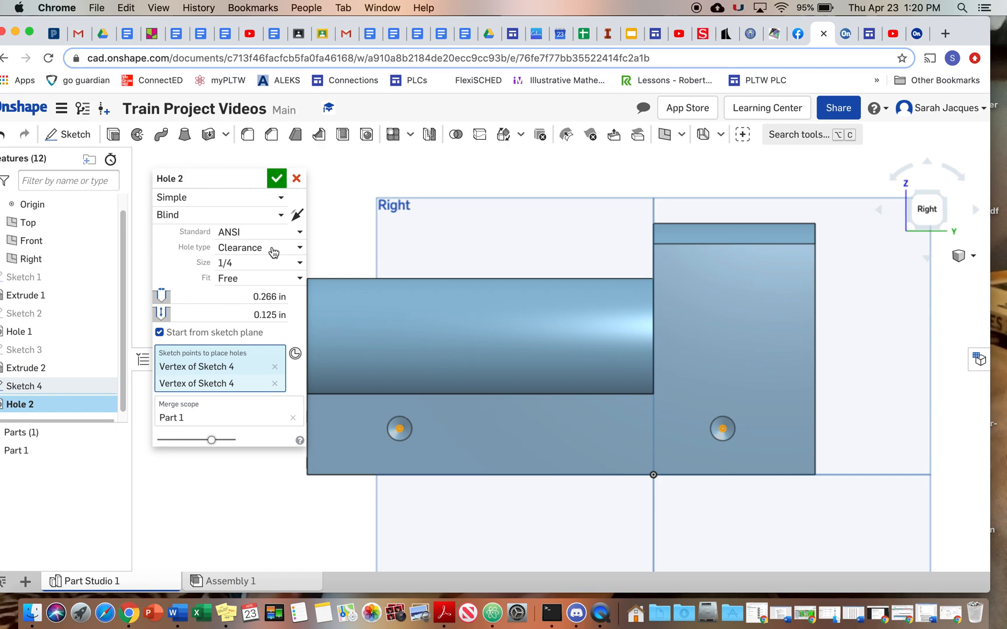
{"action": "left_click", "coordinate": [272, 247]}
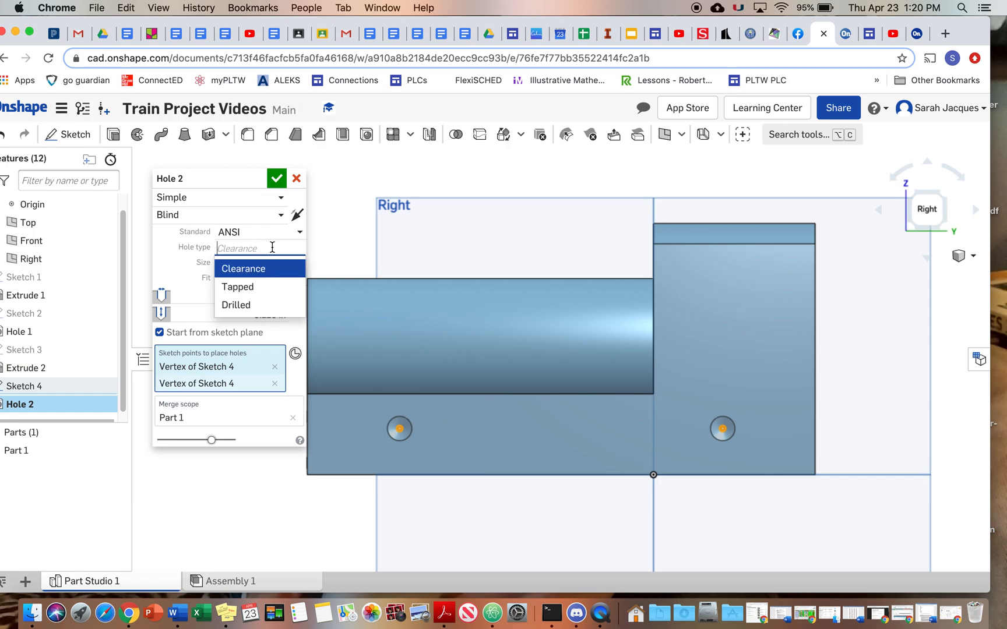
{"action": "left_click", "coordinate": [242, 288]}
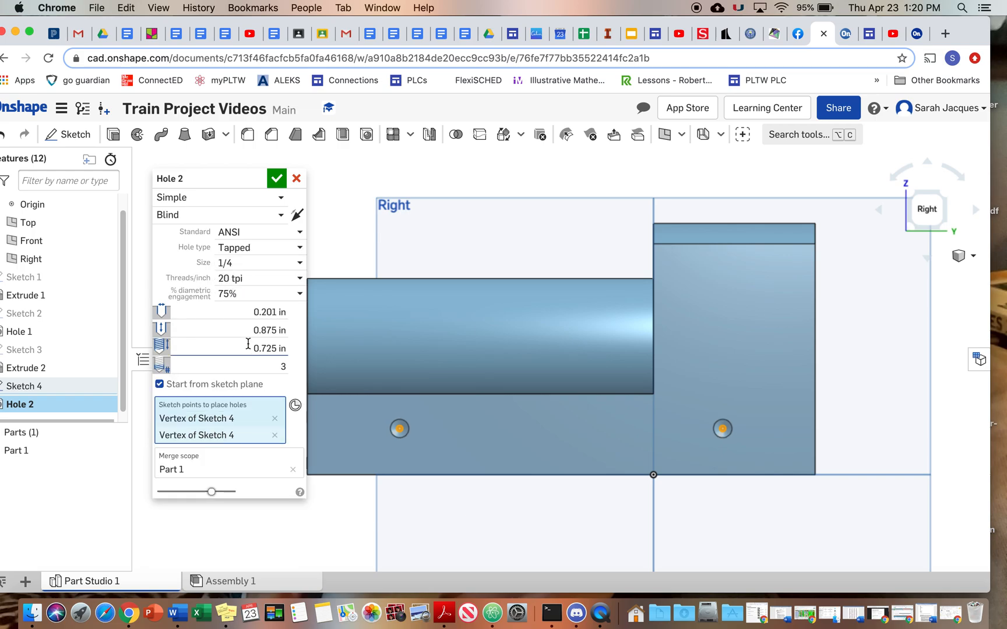
{"action": "left_click", "coordinate": [261, 232]}
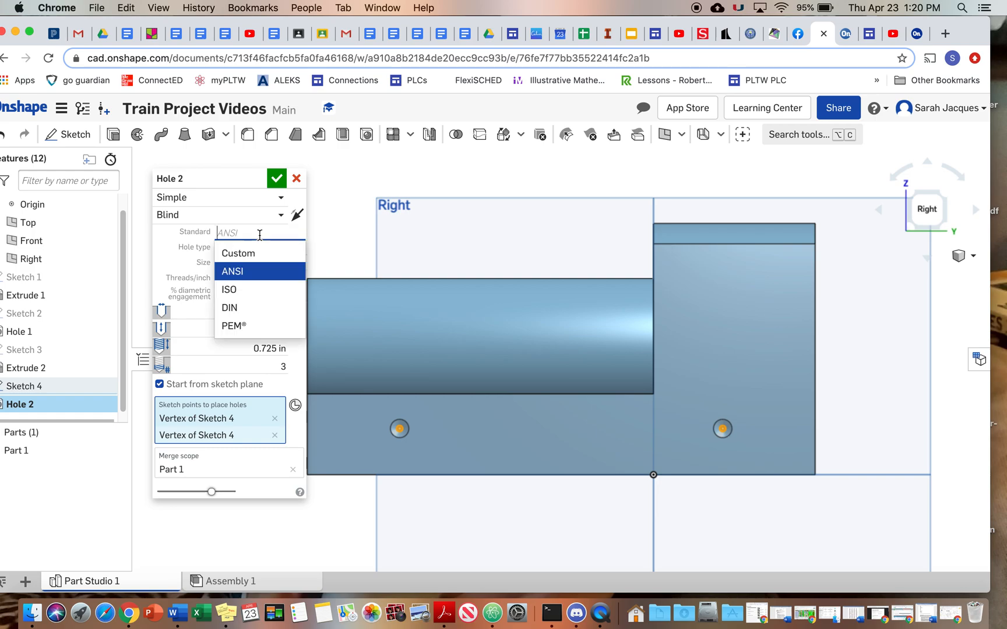
{"action": "left_click", "coordinate": [256, 253]}
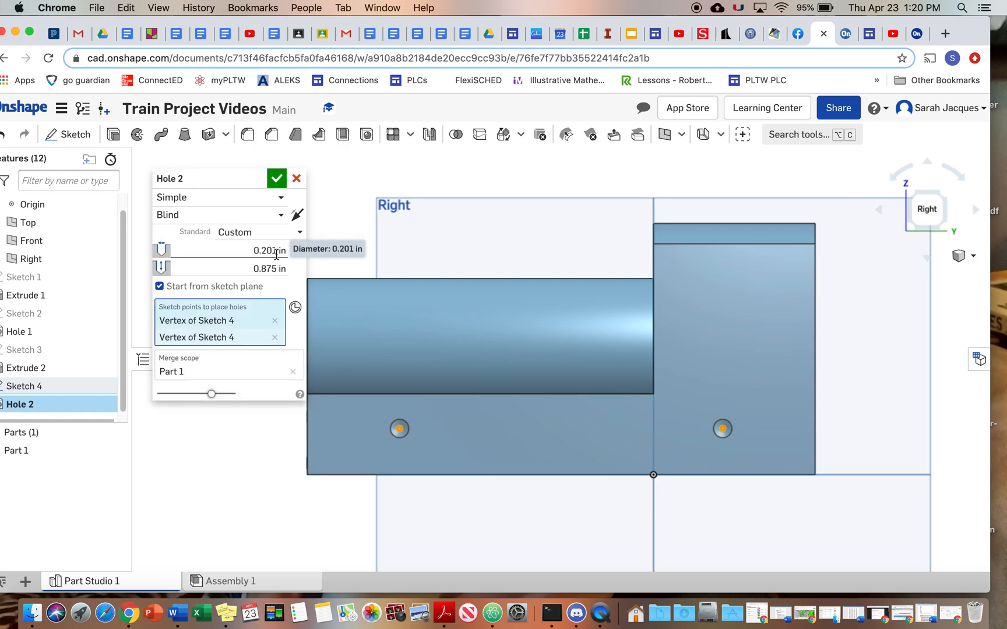
Step: Set the diameter of the two side holes to 0.25 in, edit their depth and accept the hole feature
{"action": "left_click", "coordinate": [275, 251]}
{"action": "type", "text": ".2"}
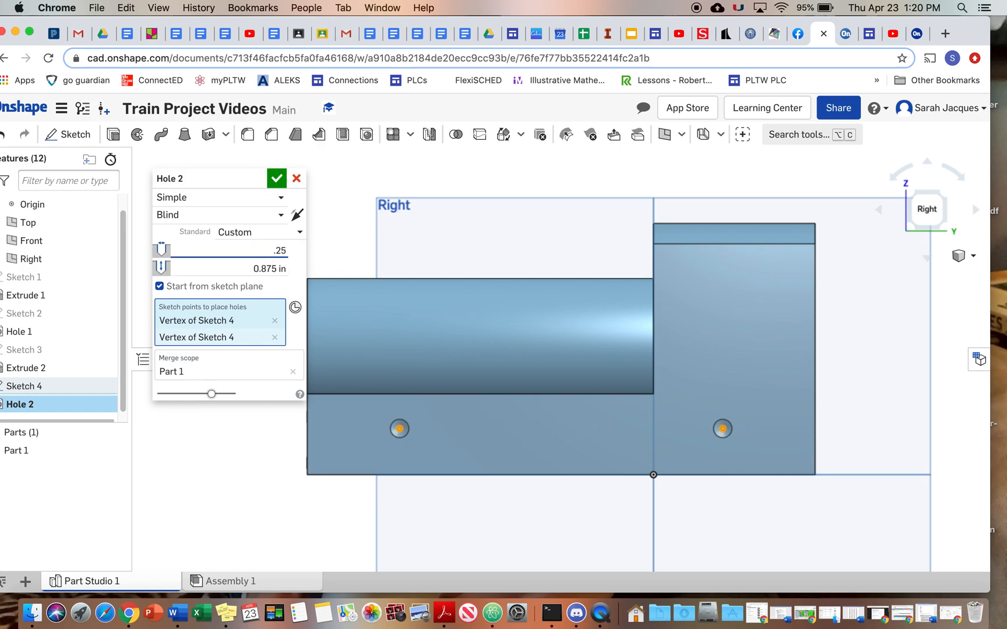
{"action": "type", "text": "5"}
{"action": "left_click", "coordinate": [279, 269]}
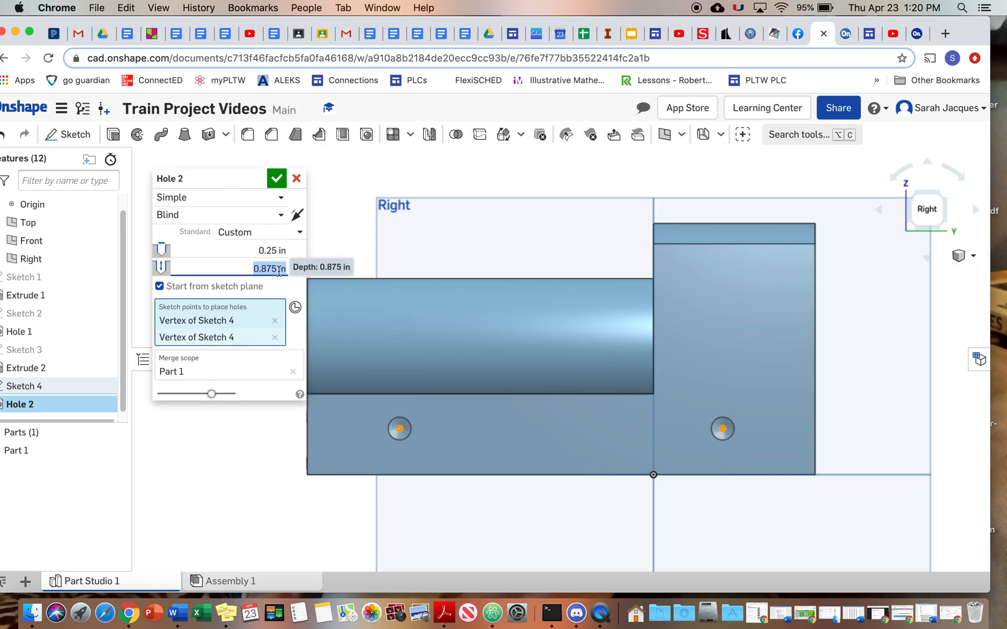
{"action": "key", "text": "BackSpace"}
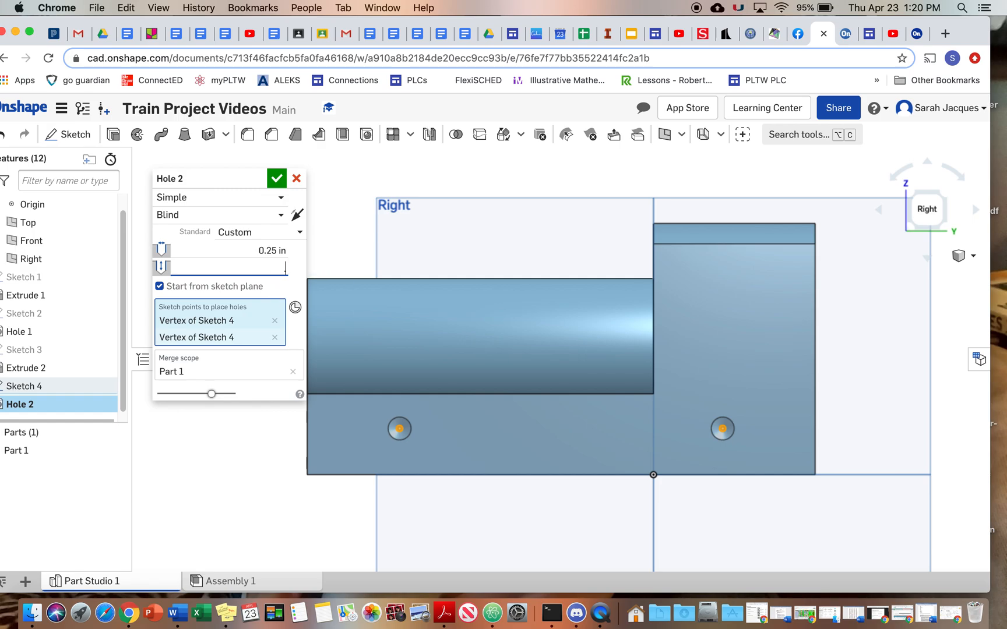
{"action": "key", "text": "Return"}
{"action": "left_click", "coordinate": [277, 184]}
Step: Create a mid plane between the train body's two opposite side faces
{"action": "right_click_drag", "start_coordinate": [456, 391], "coordinate": [476, 402]}
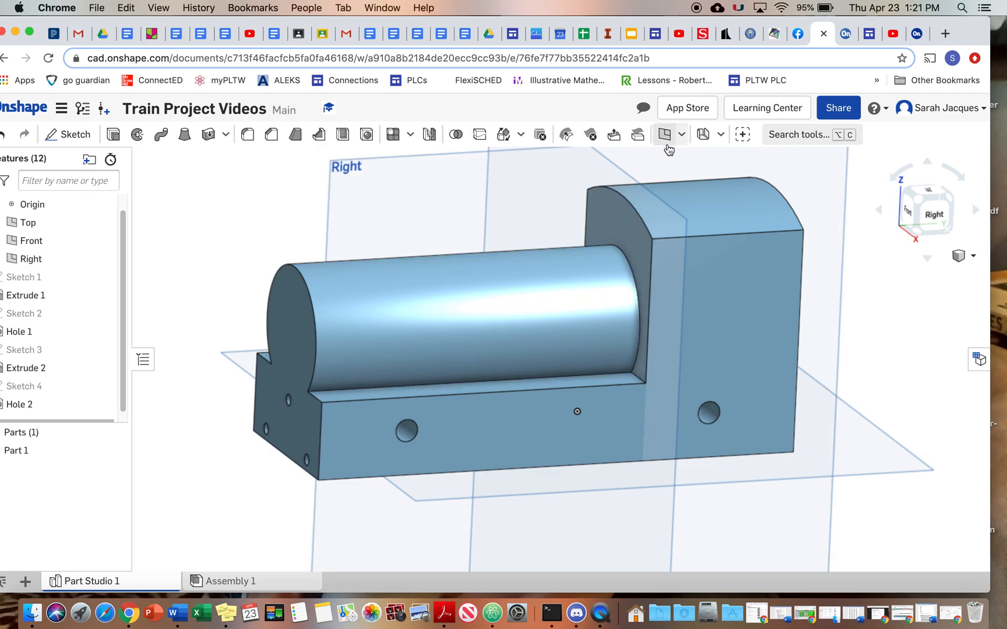
{"action": "left_click", "coordinate": [681, 135]}
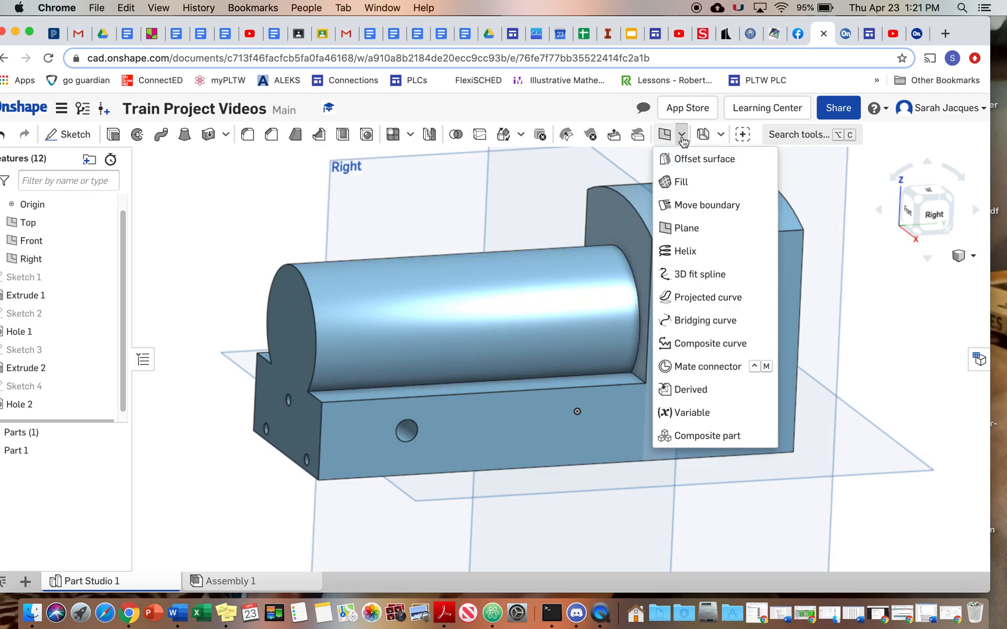
{"action": "left_click", "coordinate": [686, 227]}
{"action": "left_click", "coordinate": [280, 225]}
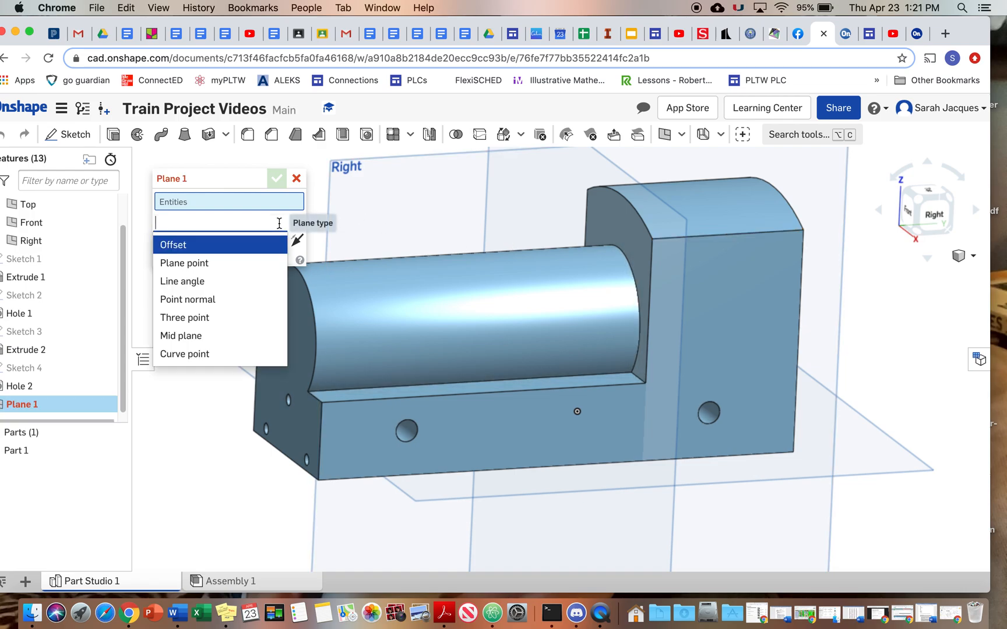
{"action": "left_click", "coordinate": [227, 335]}
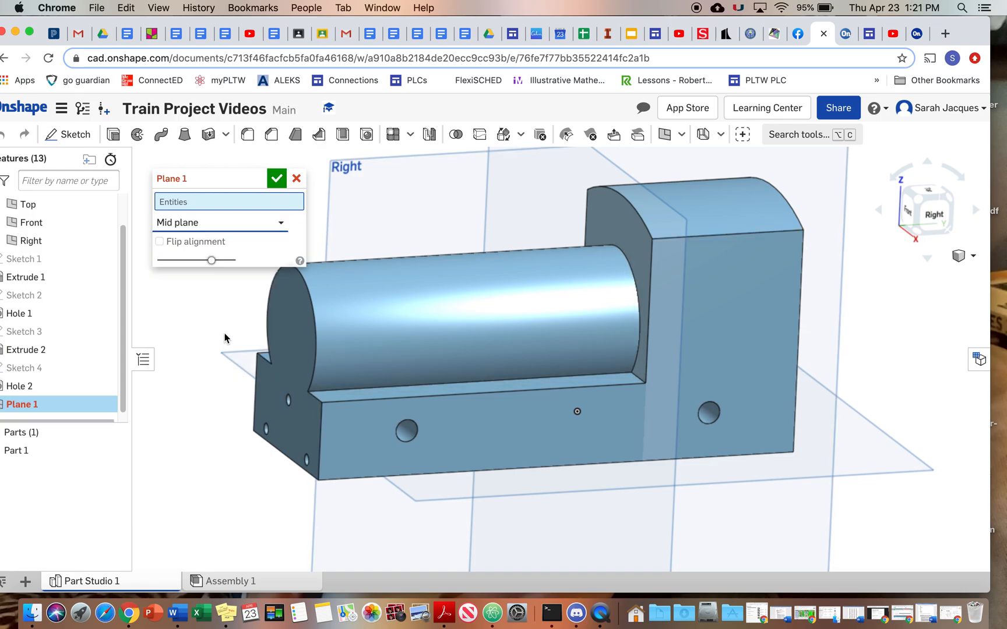
{"action": "left_click", "coordinate": [461, 441]}
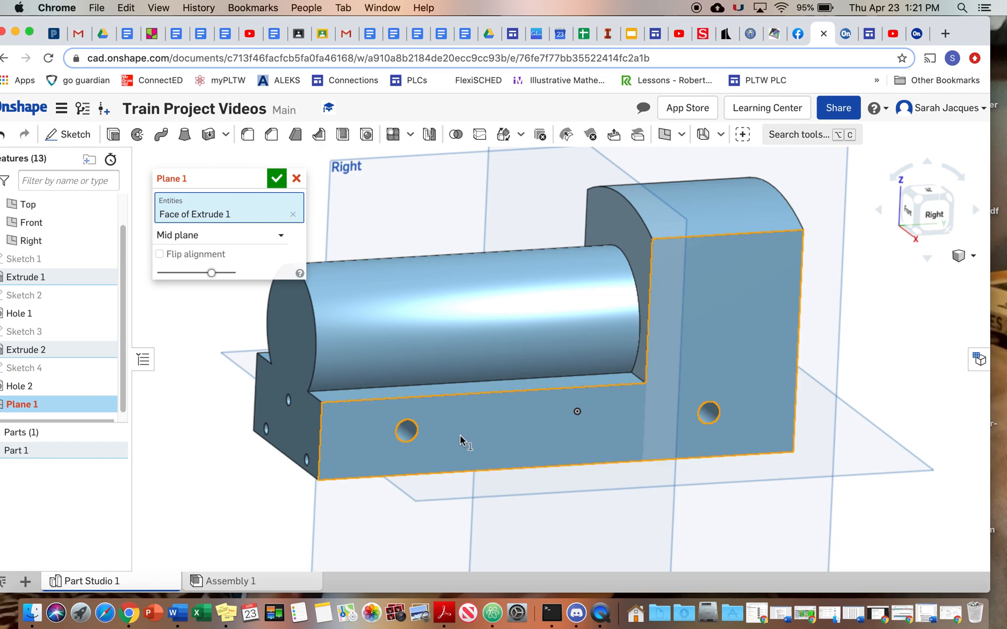
{"action": "right_click_drag", "start_coordinate": [469, 430], "coordinate": [603, 442]}
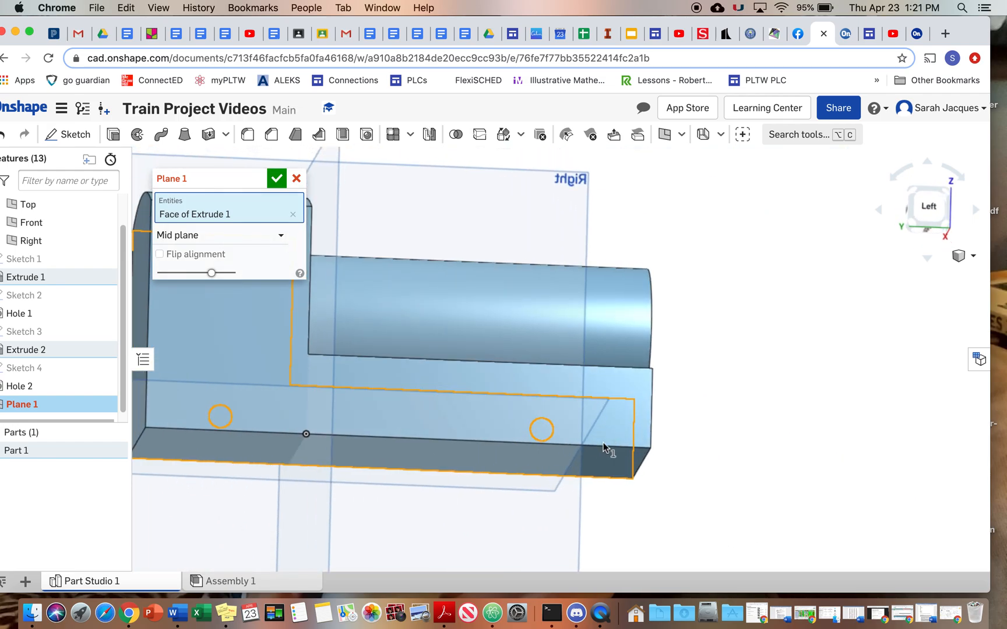
{"action": "left_click", "coordinate": [545, 402]}
{"action": "right_click_drag", "start_coordinate": [575, 404], "coordinate": [555, 399]}
{"action": "left_click", "coordinate": [277, 178]}
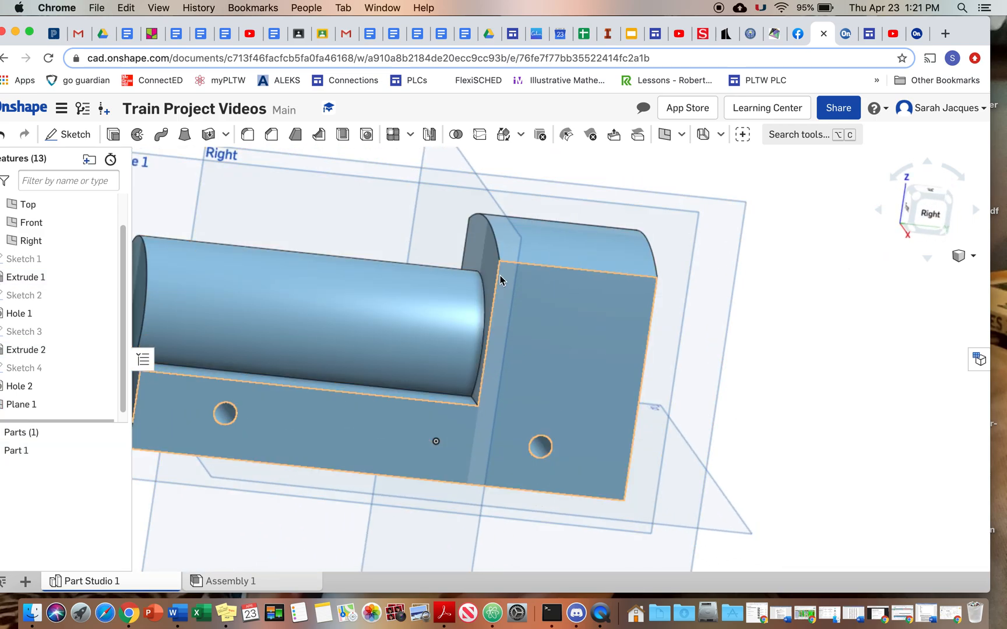
{"action": "left_click", "coordinate": [430, 136]}
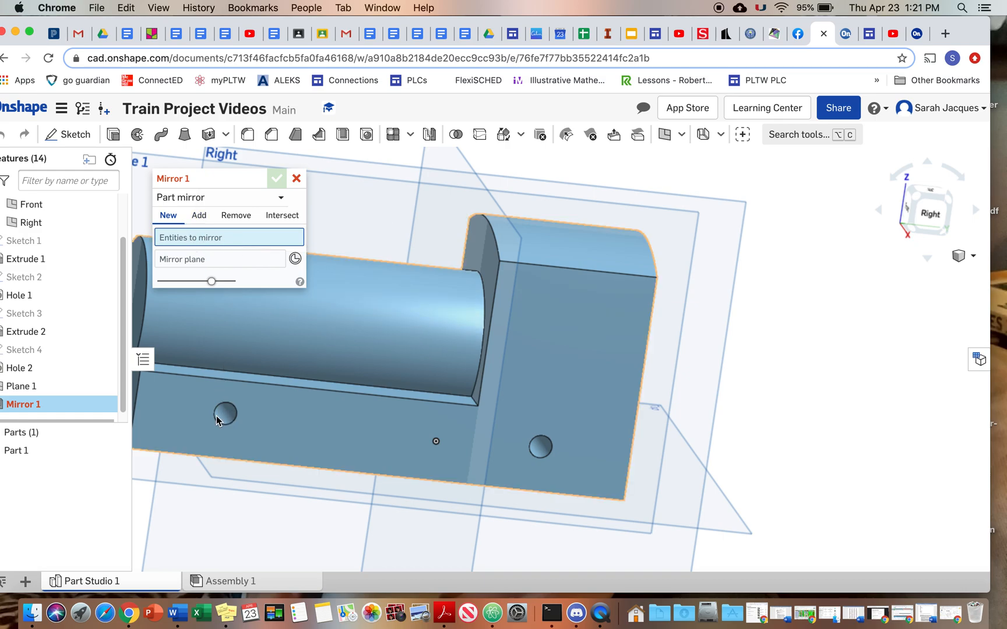
{"action": "left_click", "coordinate": [199, 216]}
{"action": "left_click", "coordinate": [167, 215]}
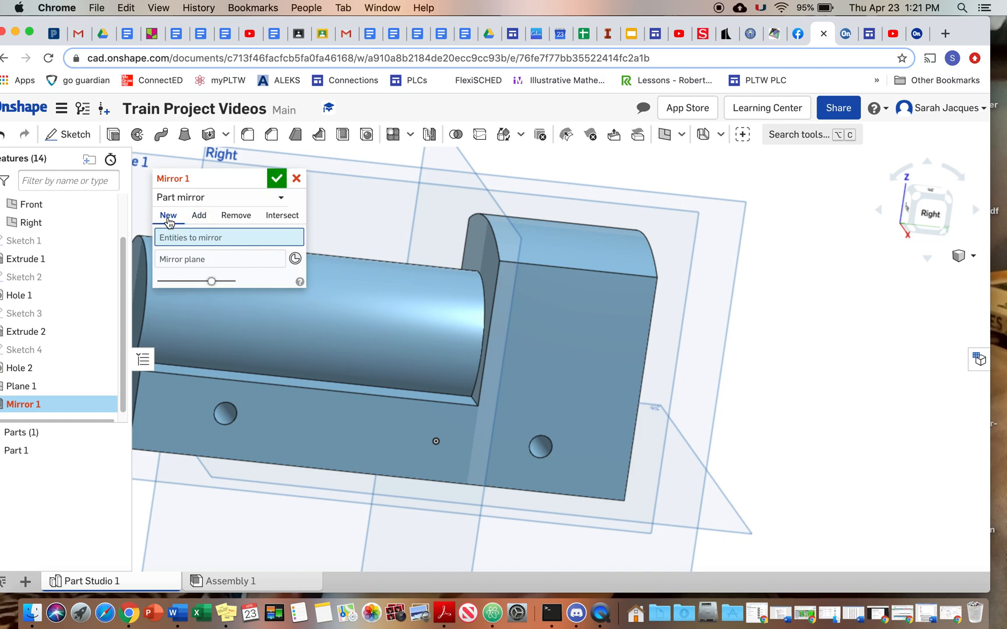
{"action": "left_click", "coordinate": [216, 201]}
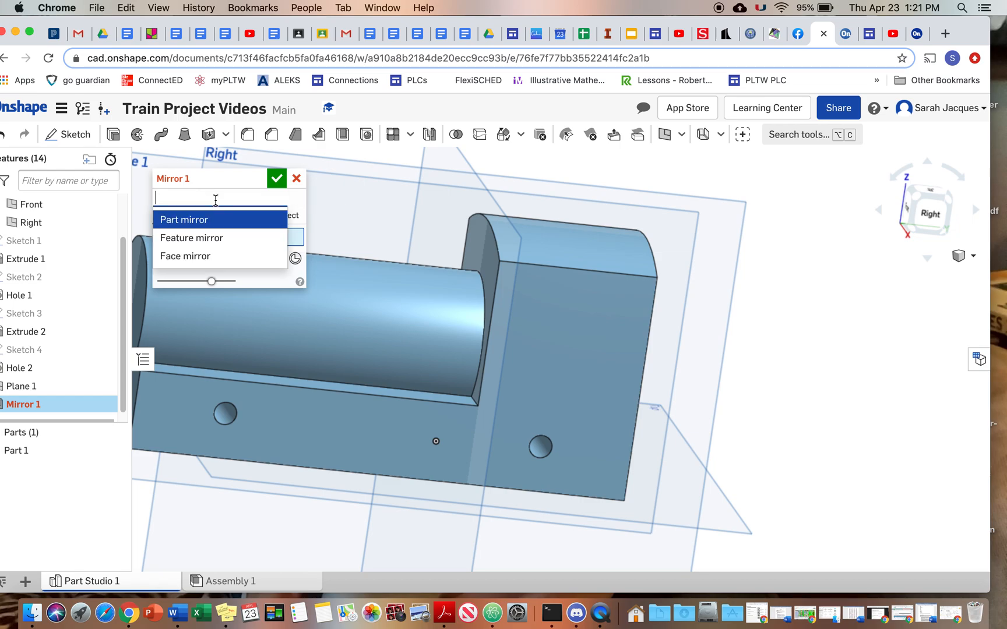
{"action": "left_click", "coordinate": [296, 202]}
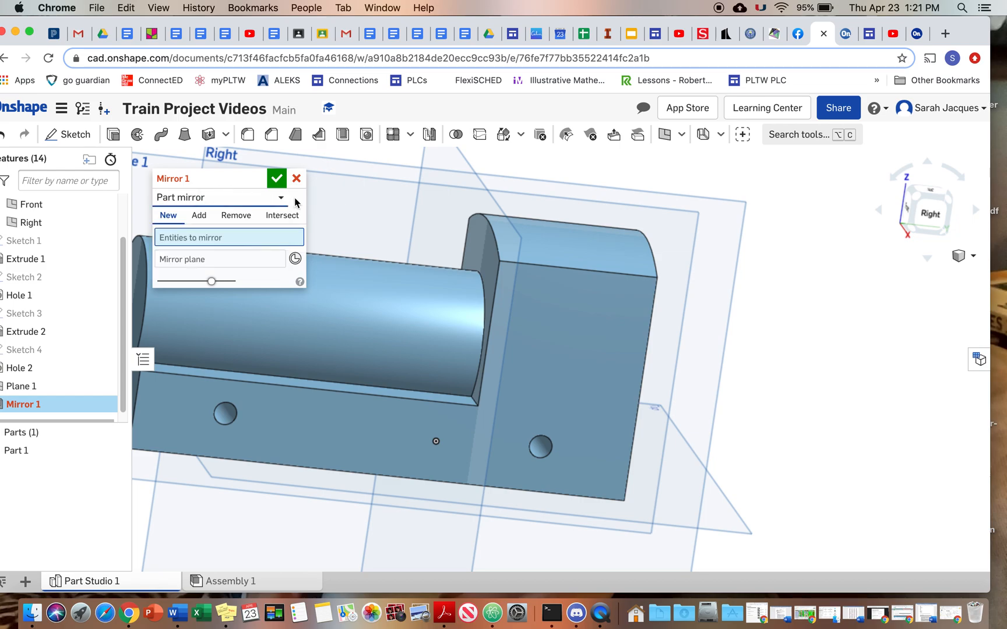
{"action": "left_click", "coordinate": [239, 201]}
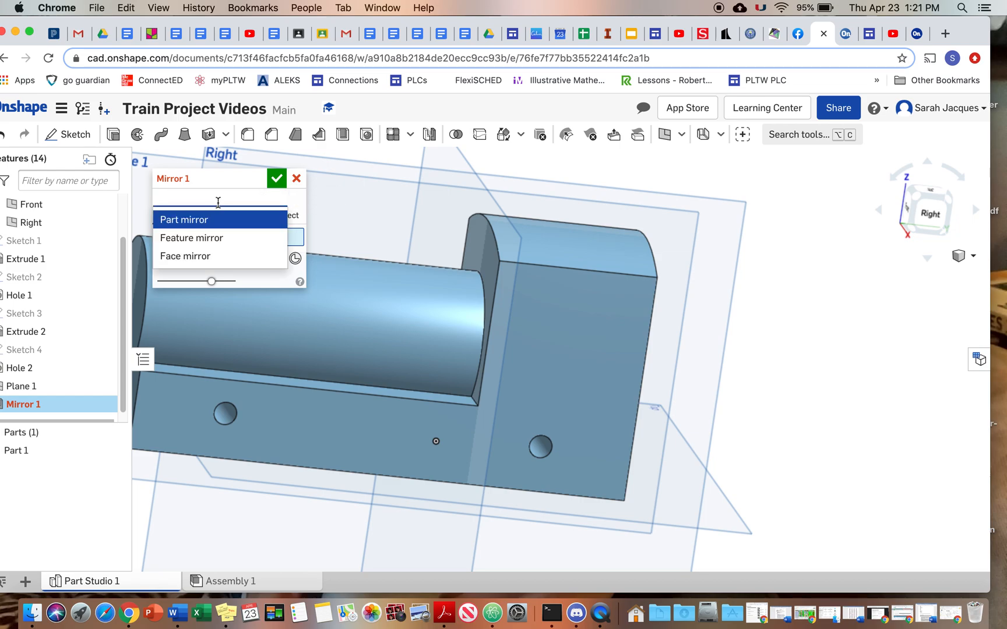
{"action": "left_click", "coordinate": [297, 205]}
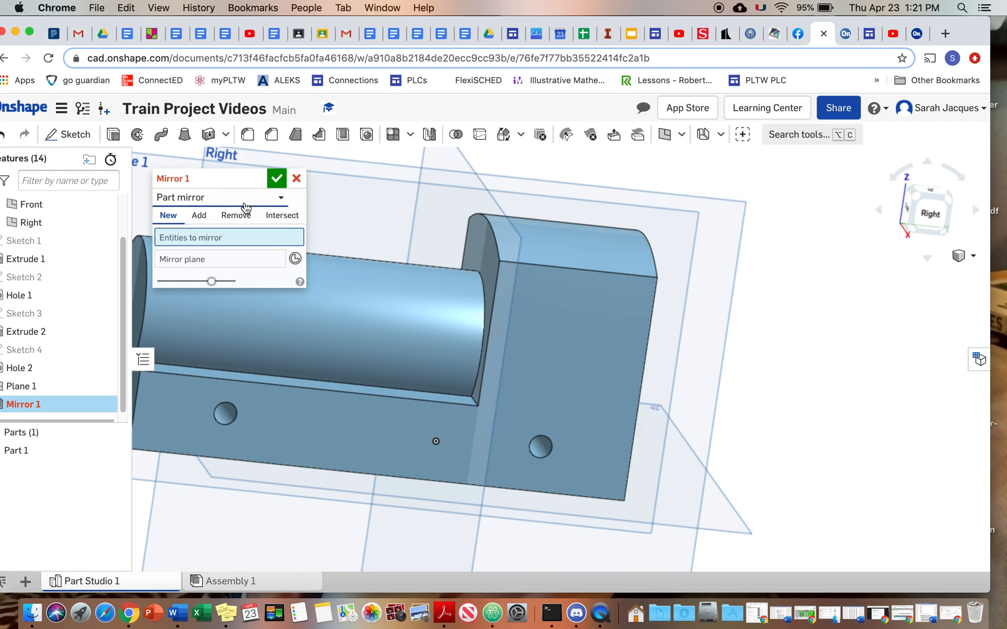
{"action": "left_click", "coordinate": [284, 199]}
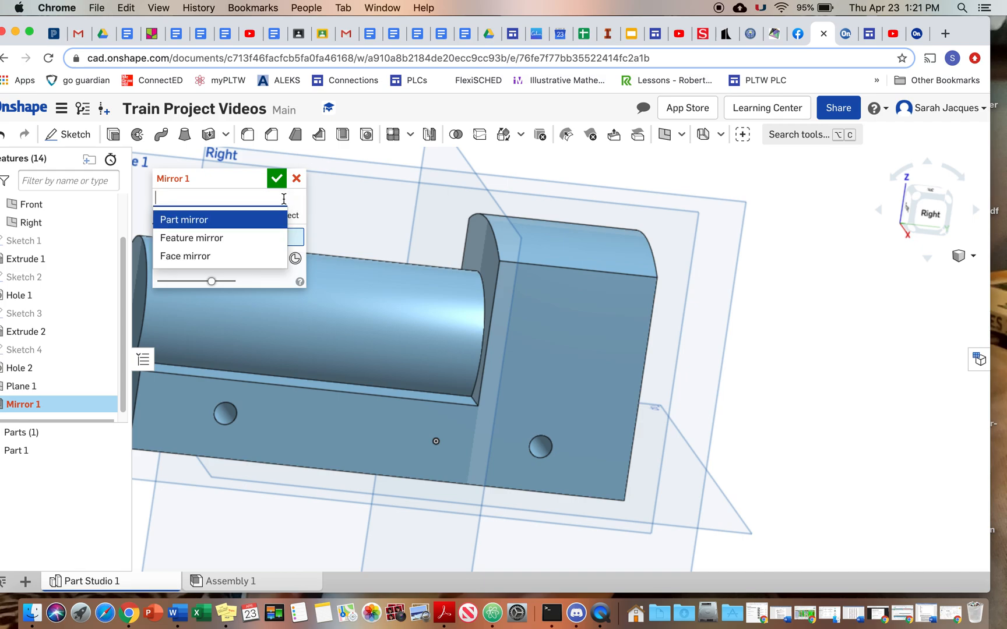
{"action": "left_click", "coordinate": [247, 239]}
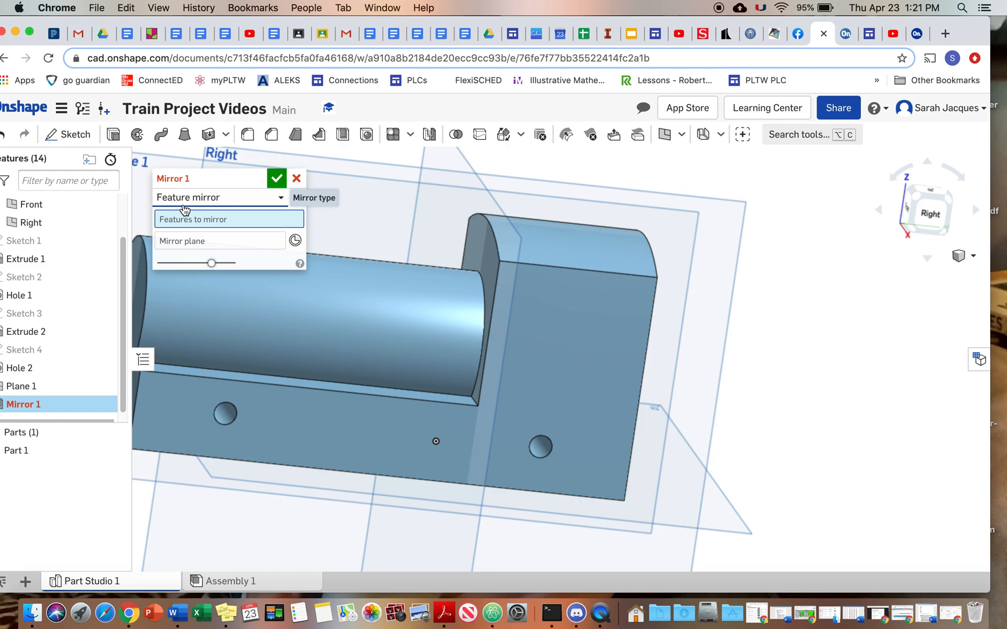
{"action": "left_click", "coordinate": [226, 423]}
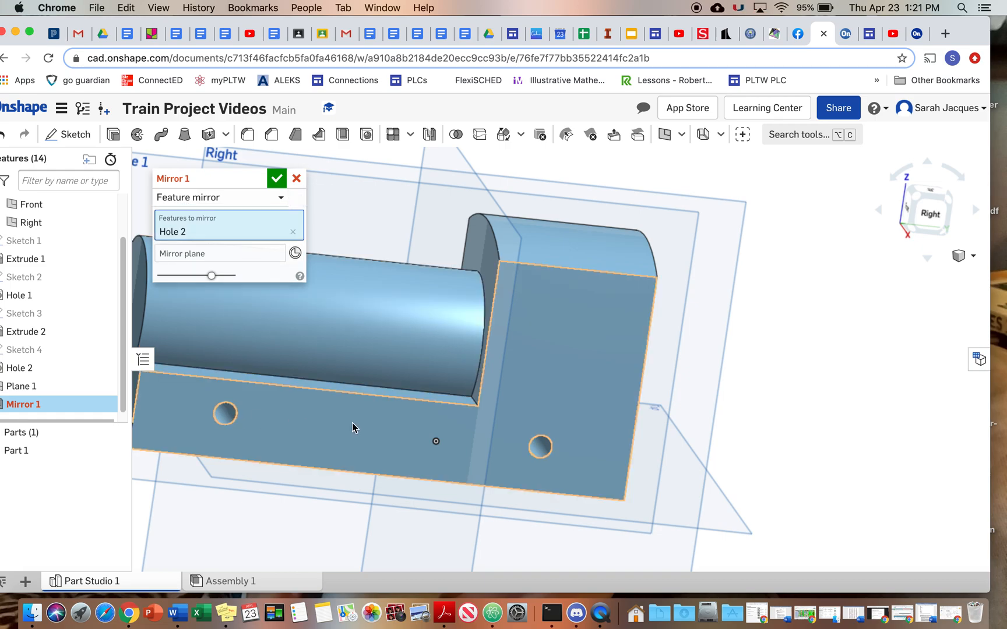
{"action": "left_click", "coordinate": [540, 443]}
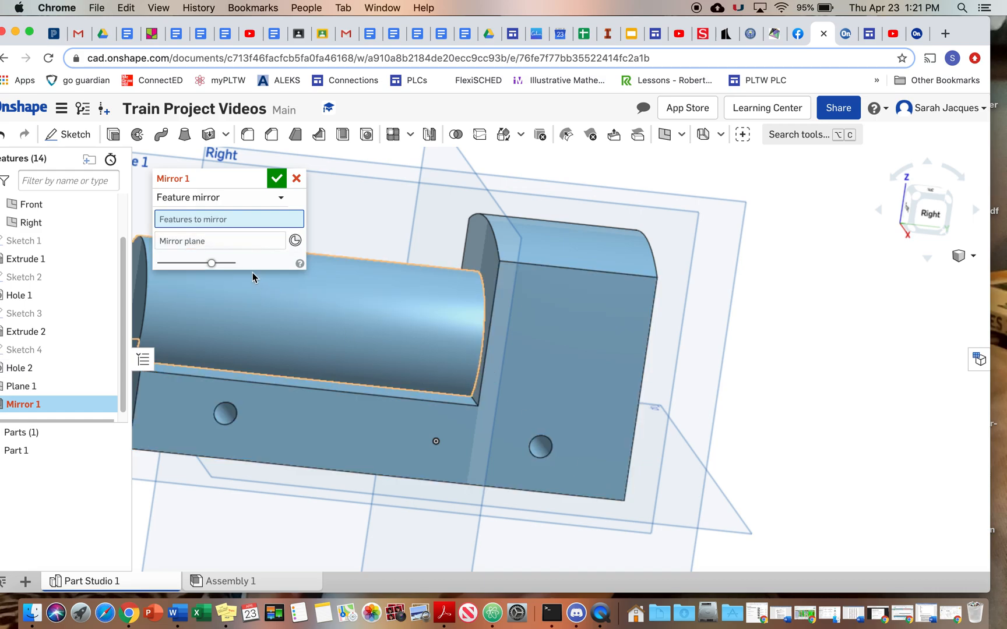
{"action": "left_click", "coordinate": [230, 241]}
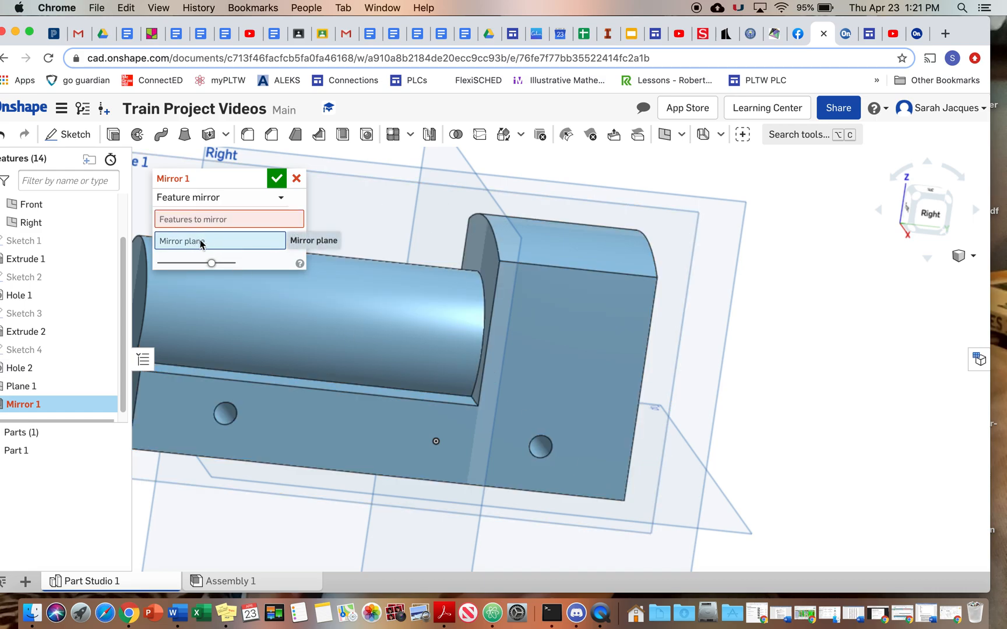
{"action": "left_click", "coordinate": [212, 222]}
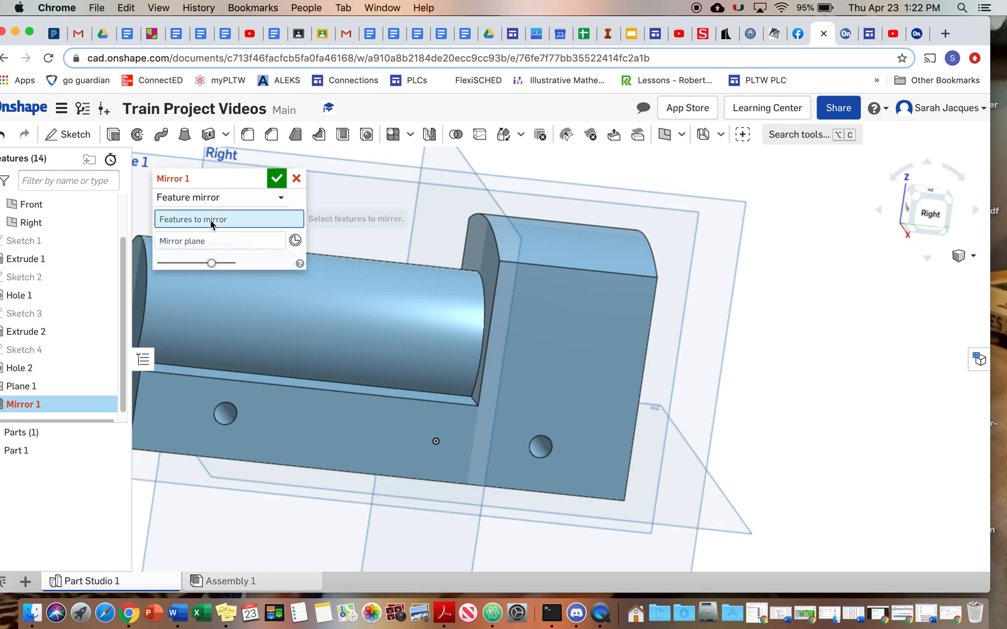
{"action": "left_click", "coordinate": [224, 411]}
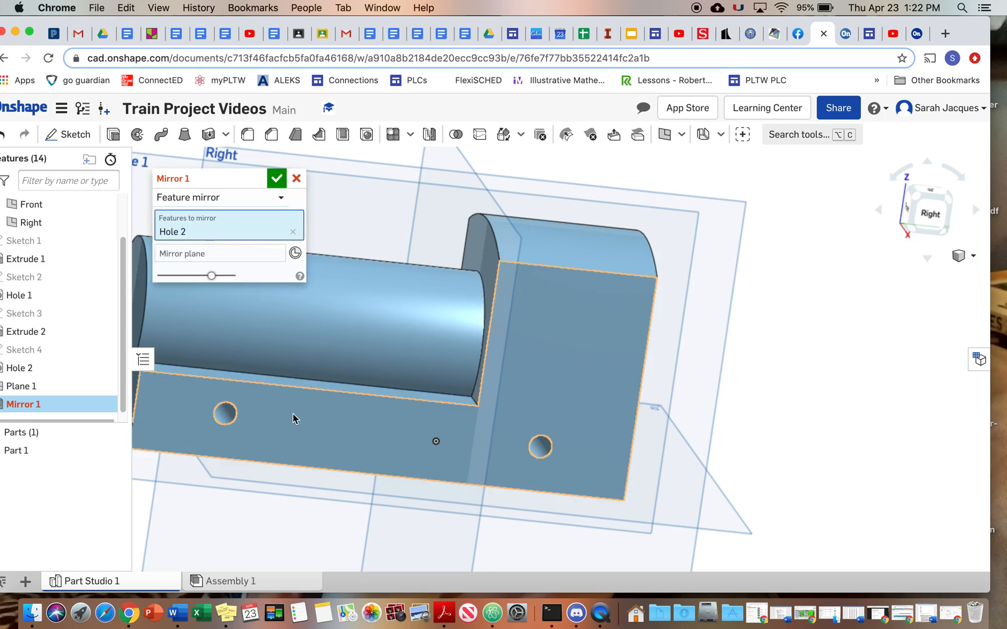
{"action": "left_click", "coordinate": [534, 445]}
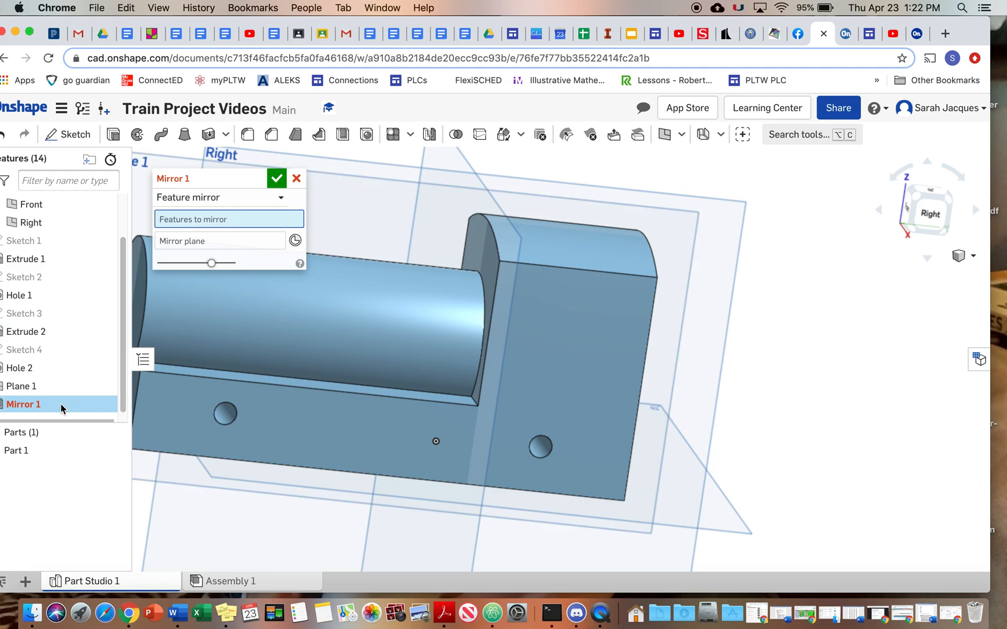
{"action": "left_click", "coordinate": [388, 186]}
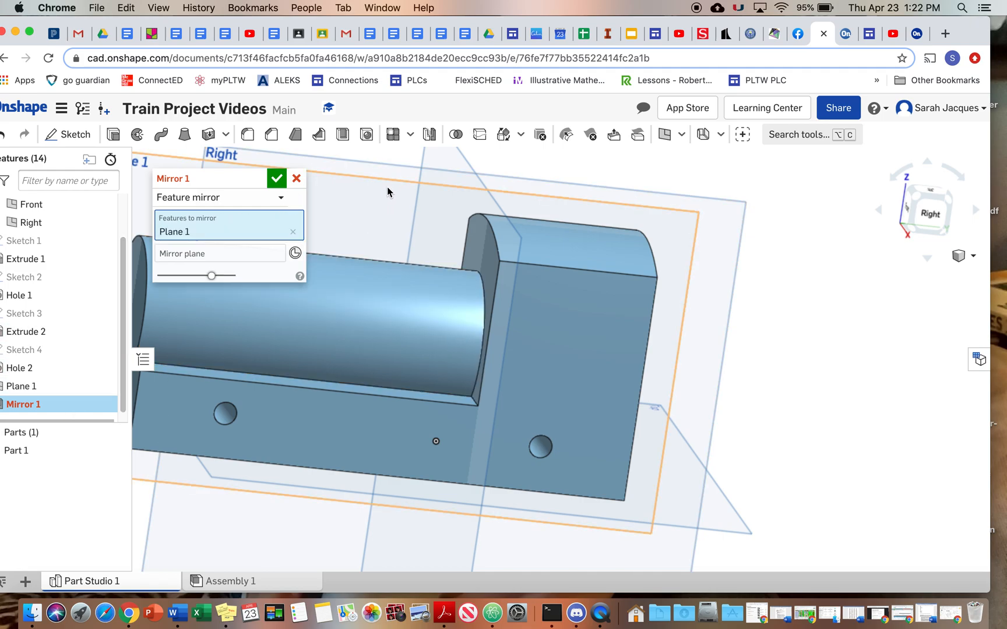
{"action": "right_click_drag", "start_coordinate": [379, 267], "coordinate": [452, 289]}
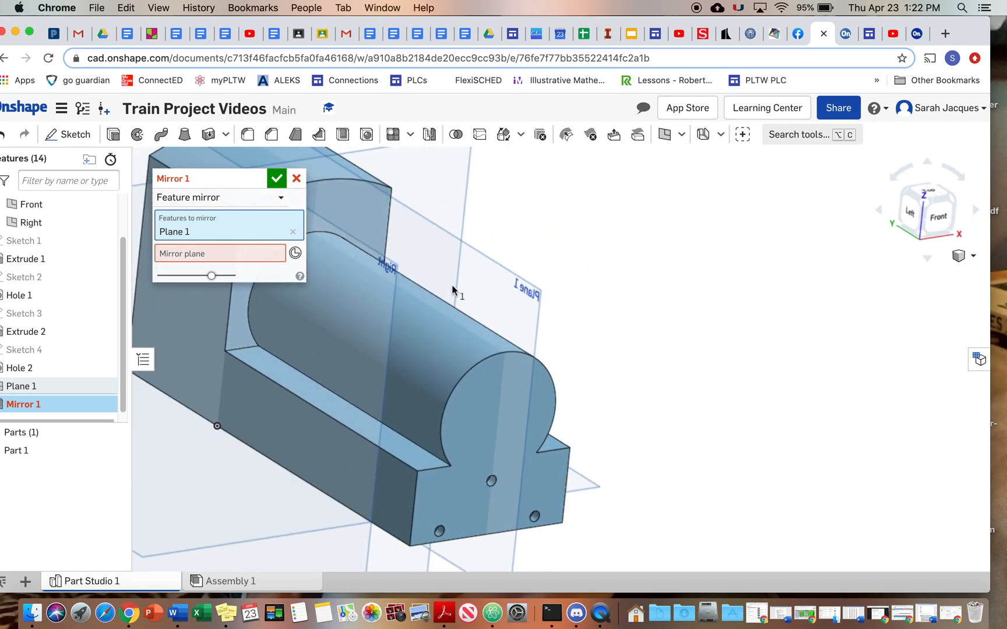
{"action": "left_click", "coordinate": [296, 178]}
Step: Start a feature mirror with the Hole 2 feature of the side face as the feature to mirror
{"action": "right_click_drag", "start_coordinate": [456, 259], "coordinate": [495, 303]}
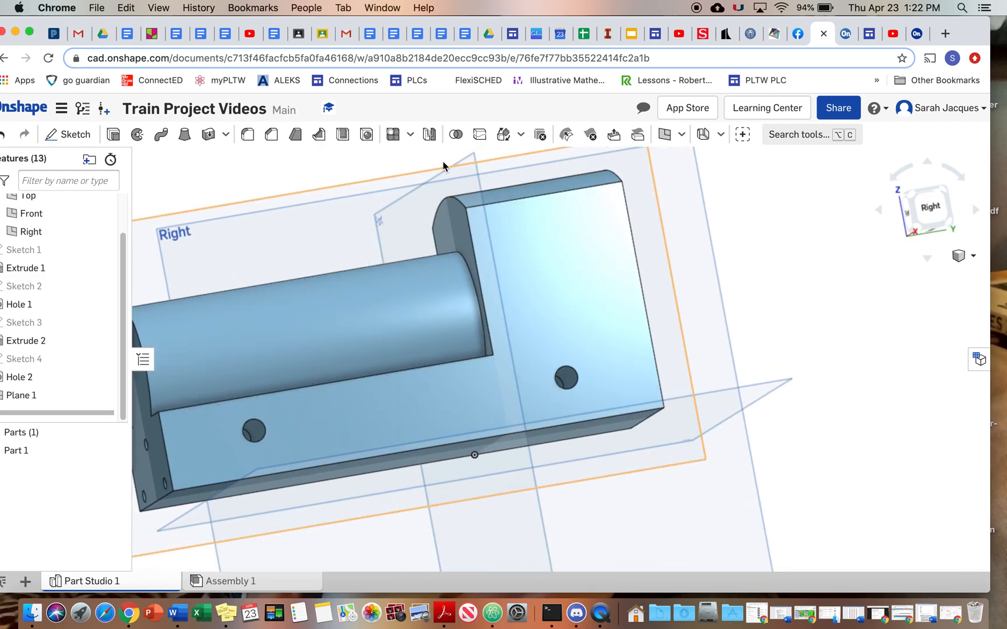
{"action": "left_click", "coordinate": [429, 134]}
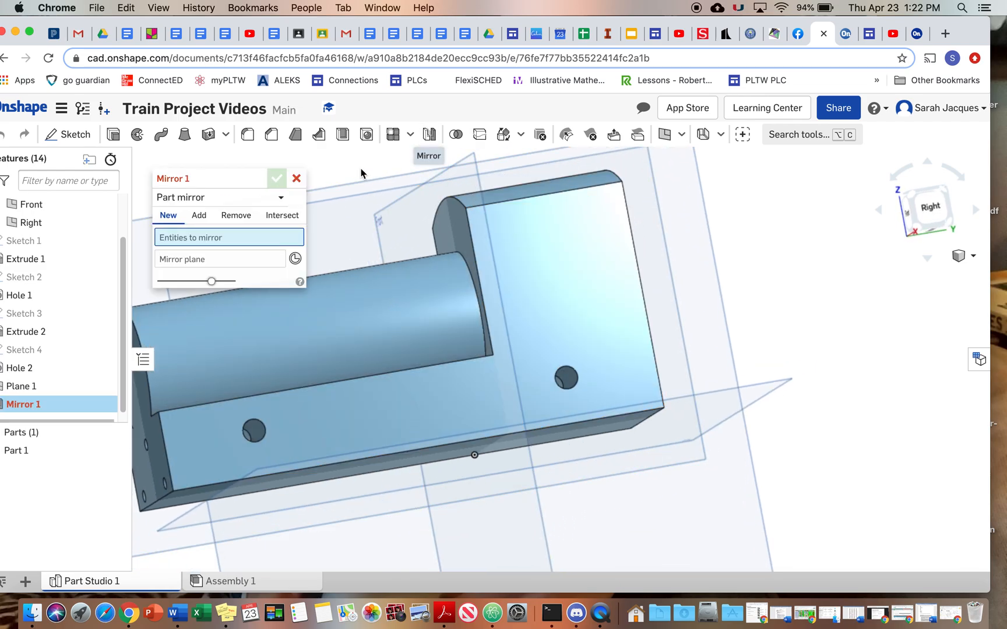
{"action": "left_click", "coordinate": [199, 199]}
{"action": "left_click", "coordinate": [198, 237]}
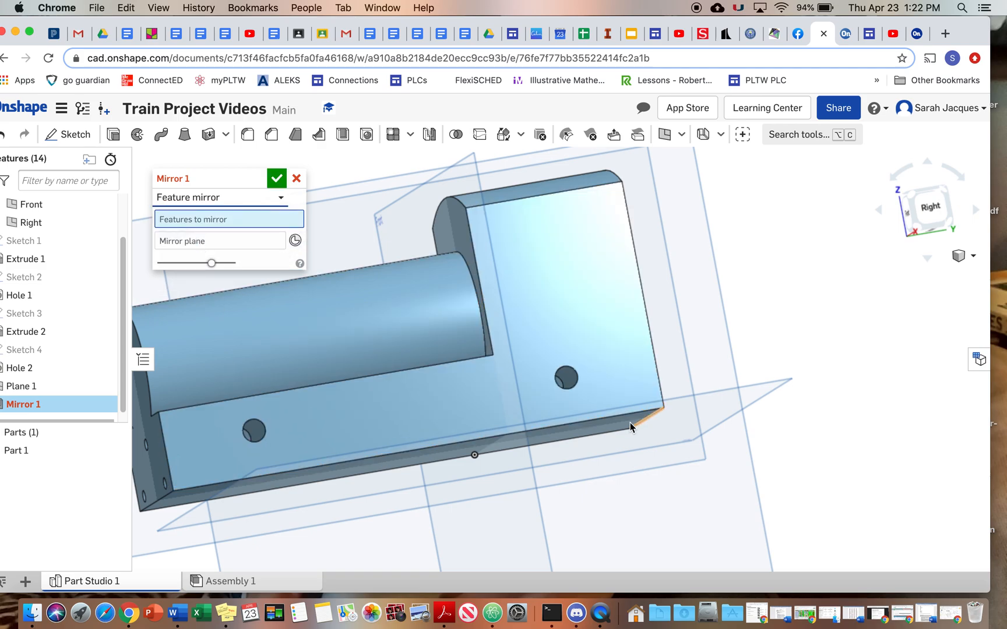
{"action": "left_click", "coordinate": [33, 372]}
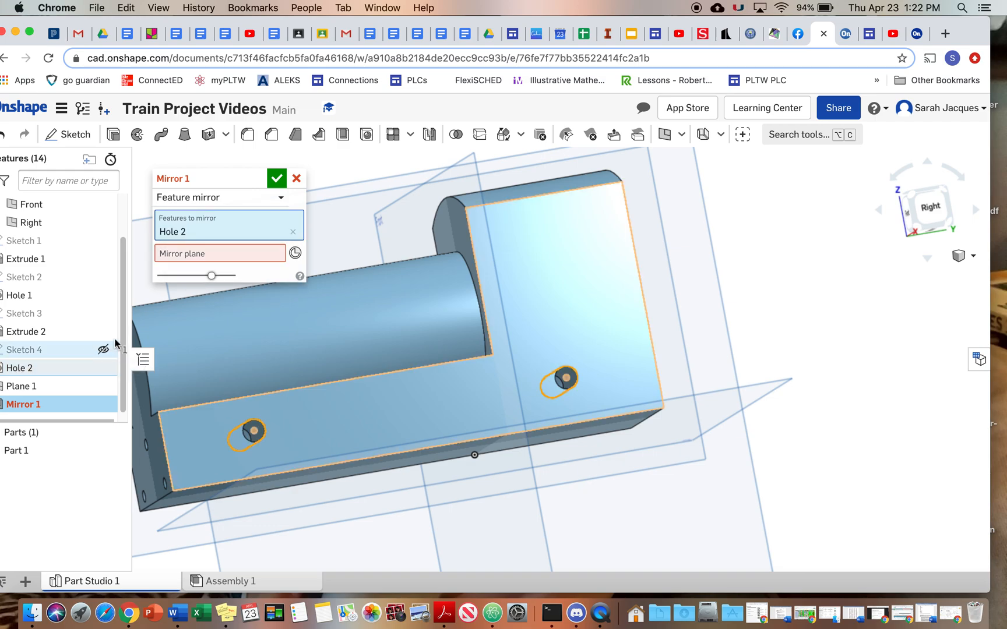
{"action": "right_click_drag", "start_coordinate": [329, 315], "coordinate": [451, 281]}
{"action": "left_click", "coordinate": [485, 270]}
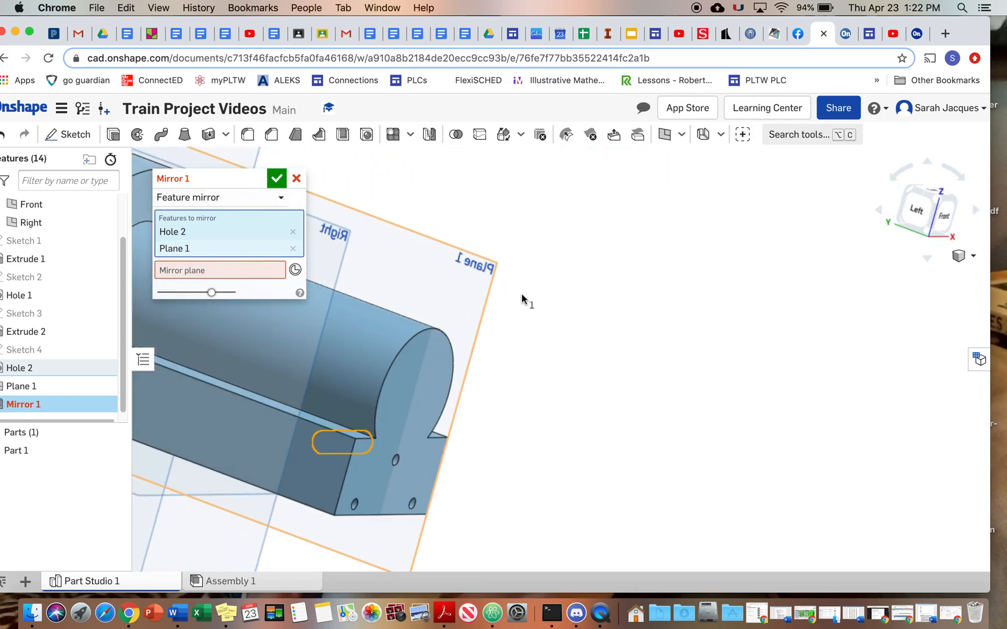
{"action": "right_click_drag", "start_coordinate": [537, 299], "coordinate": [317, 259]}
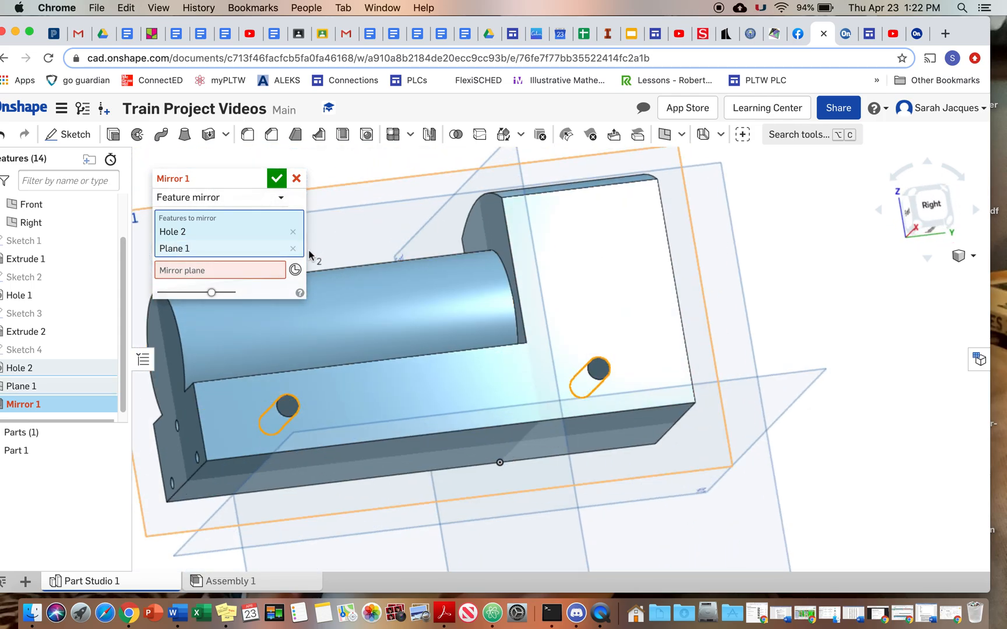
{"action": "left_click", "coordinate": [293, 249]}
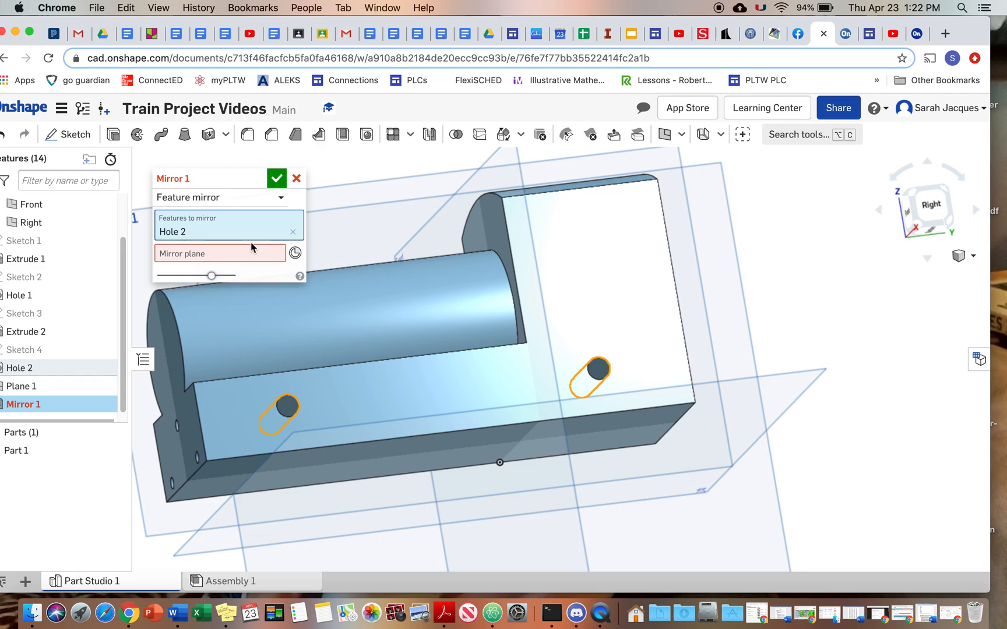
Step: Use the mid plane, Plane 1, as the mirror plane to mirror the side holes onto the opposite side face
{"action": "left_click", "coordinate": [187, 252]}
{"action": "right_click_drag", "start_coordinate": [194, 319], "coordinate": [496, 382]}
{"action": "middle_click_drag", "start_coordinate": [496, 383], "coordinate": [550, 378]}
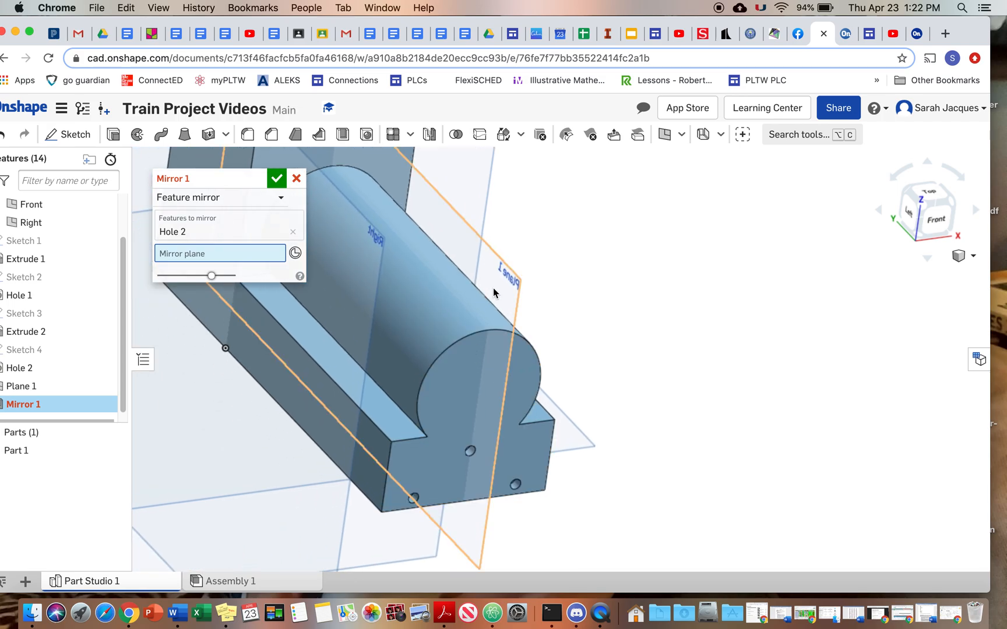
{"action": "left_click", "coordinate": [508, 284]}
{"action": "mouse_move", "coordinate": [633, 334]}
{"action": "right_mouse_down"}
{"action": "mouse_move", "coordinate": [544, 332]}
{"action": "mouse_move", "coordinate": [668, 334]}
{"action": "mouse_move", "coordinate": [640, 335]}
{"action": "right_mouse_up"}
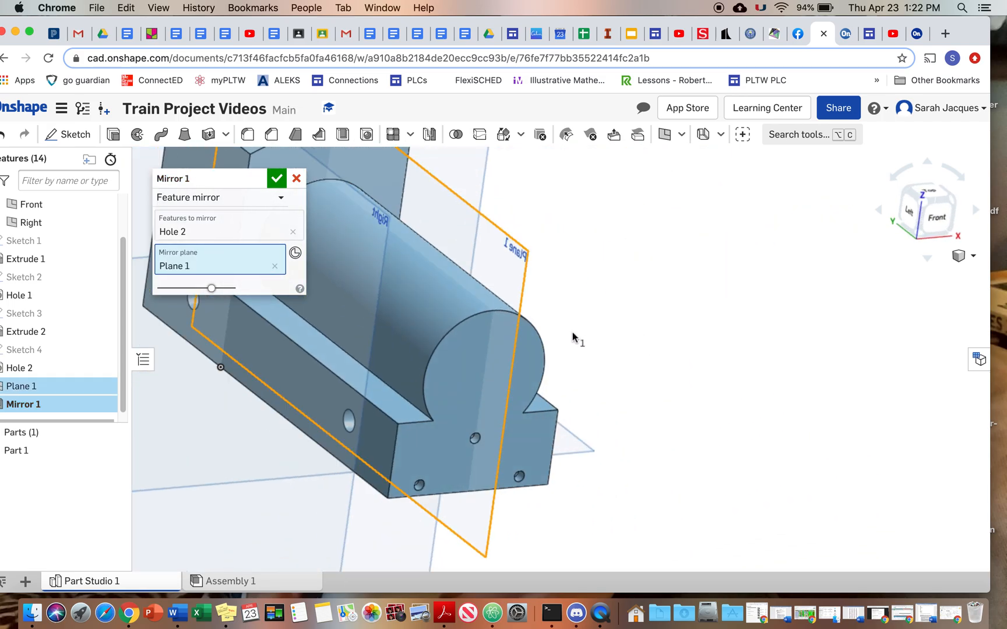
Step: Accept the mirror of the side holes and start a sketch on the train body's right side face
{"action": "left_click", "coordinate": [276, 183]}
{"action": "right_click_drag", "start_coordinate": [519, 288], "coordinate": [436, 283]}
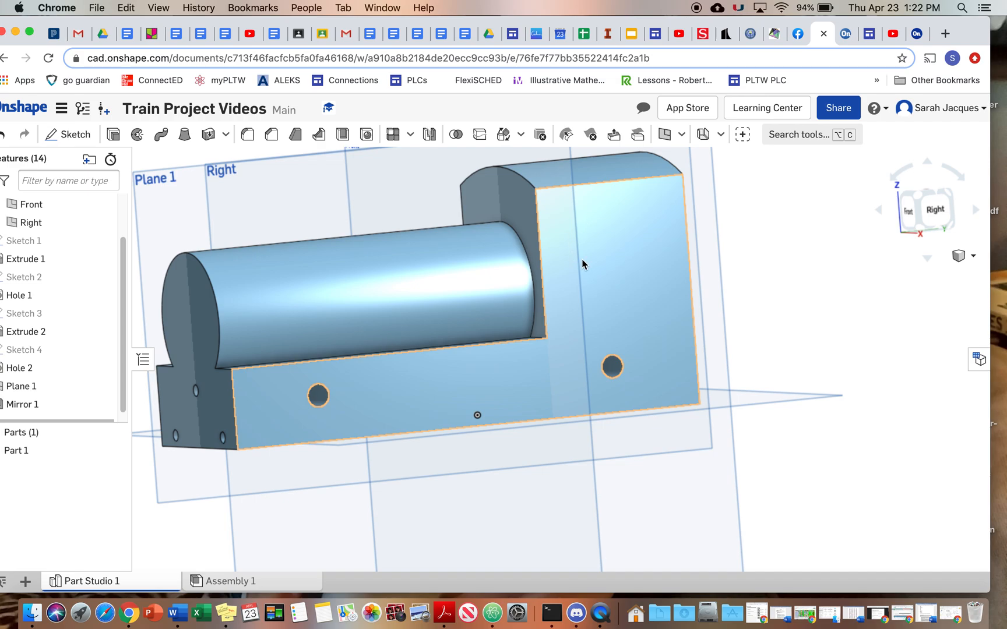
{"action": "right_click", "coordinate": [594, 241]}
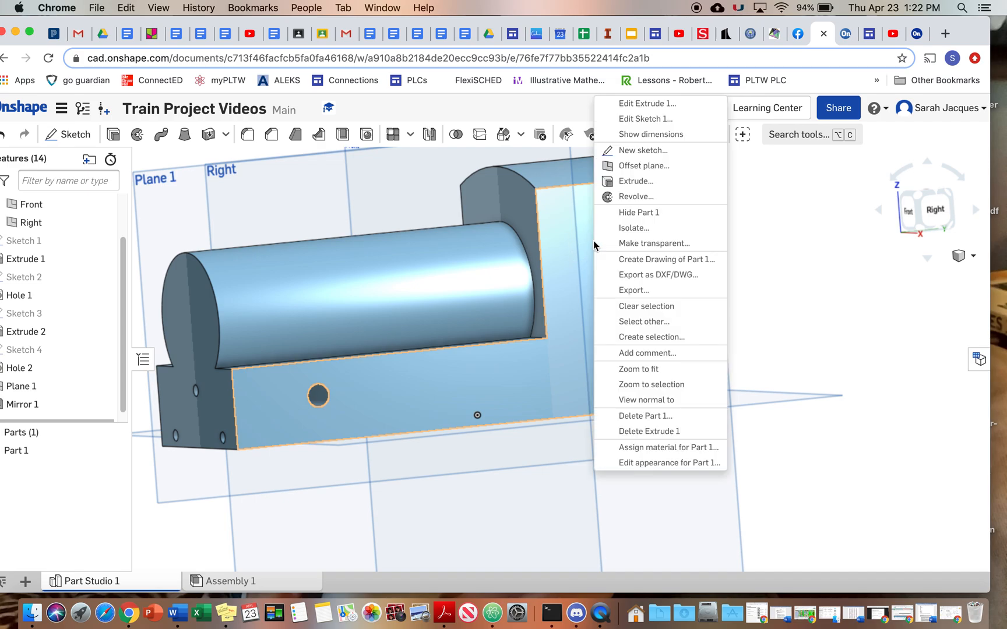
{"action": "left_click", "coordinate": [643, 151]}
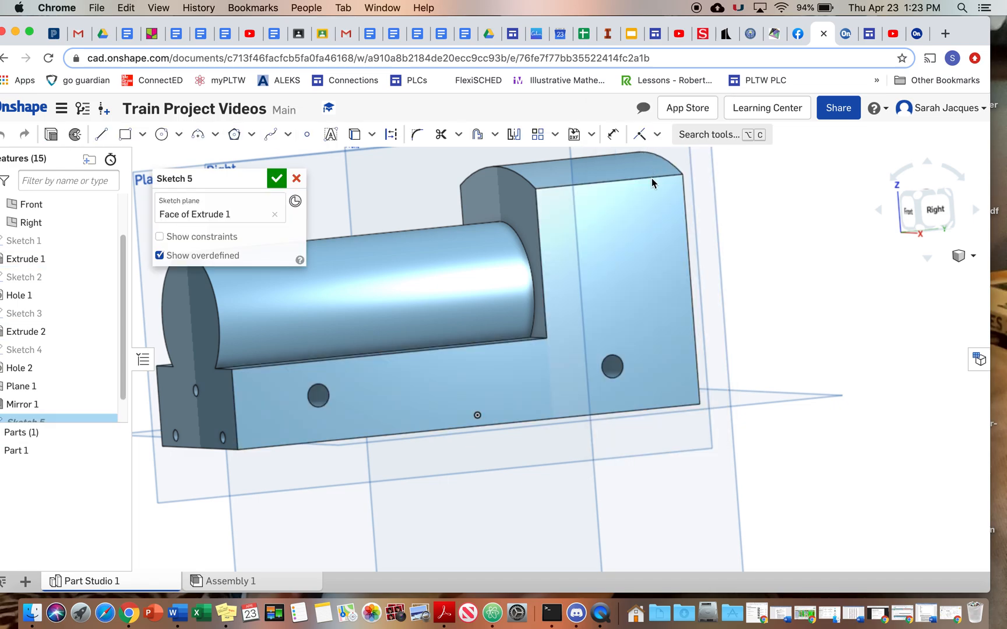
{"action": "right_click", "coordinate": [628, 247]}
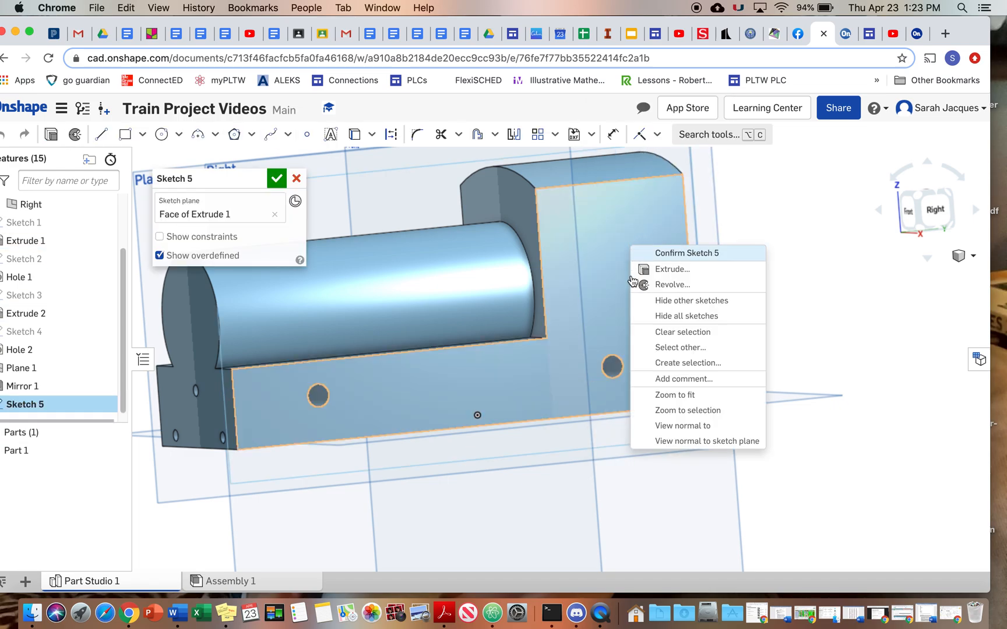
{"action": "left_click", "coordinate": [676, 442]}
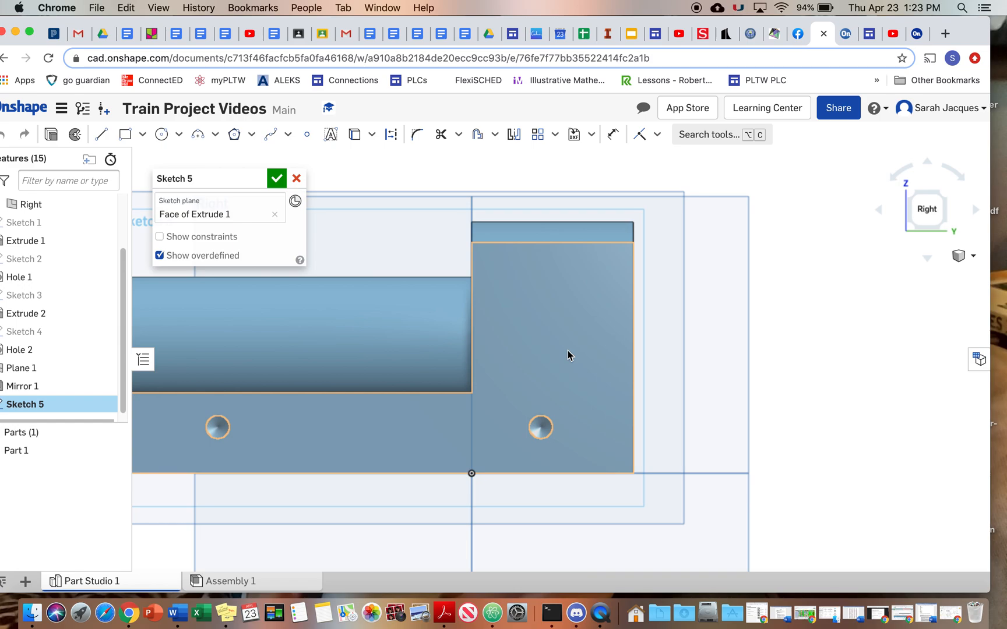
Step: Sketch a circle on the cab overlapping its rear edge, with its diameter entered as .5*2 in
{"action": "left_click", "coordinate": [161, 134]}
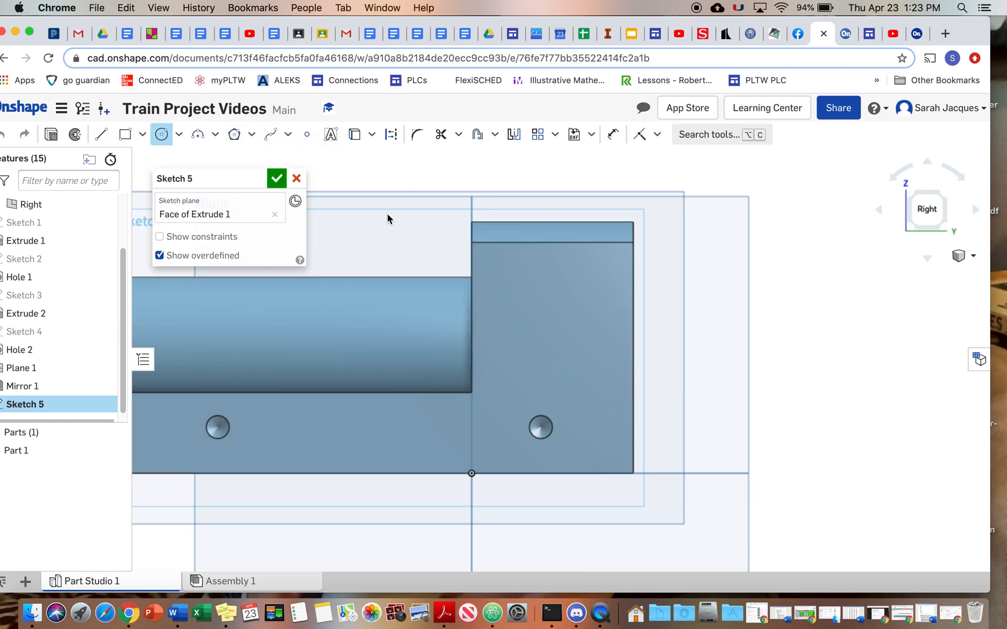
{"action": "left_click", "coordinate": [601, 300]}
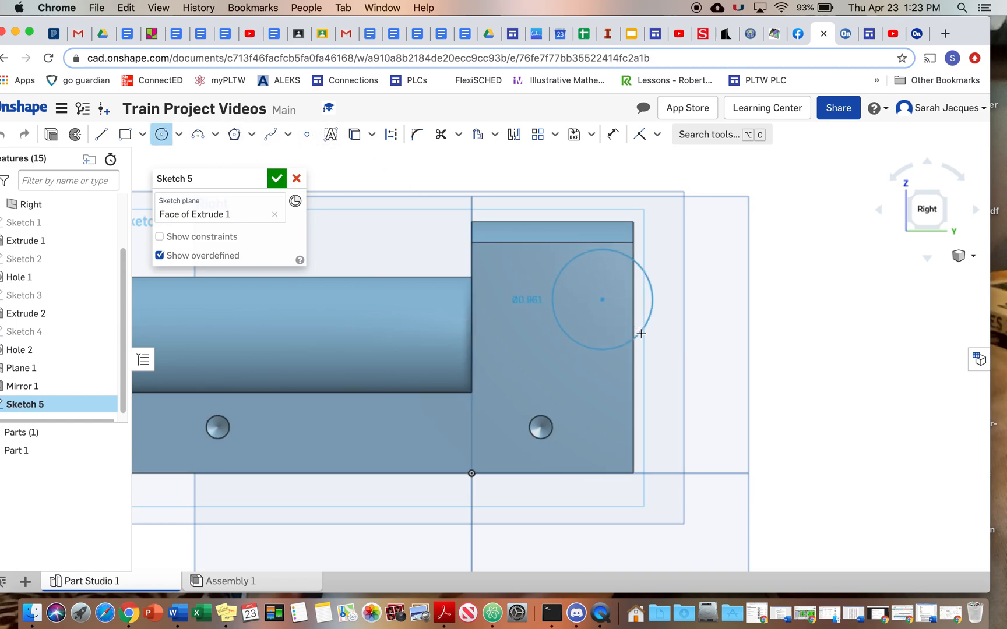
{"action": "left_click", "coordinate": [635, 331]}
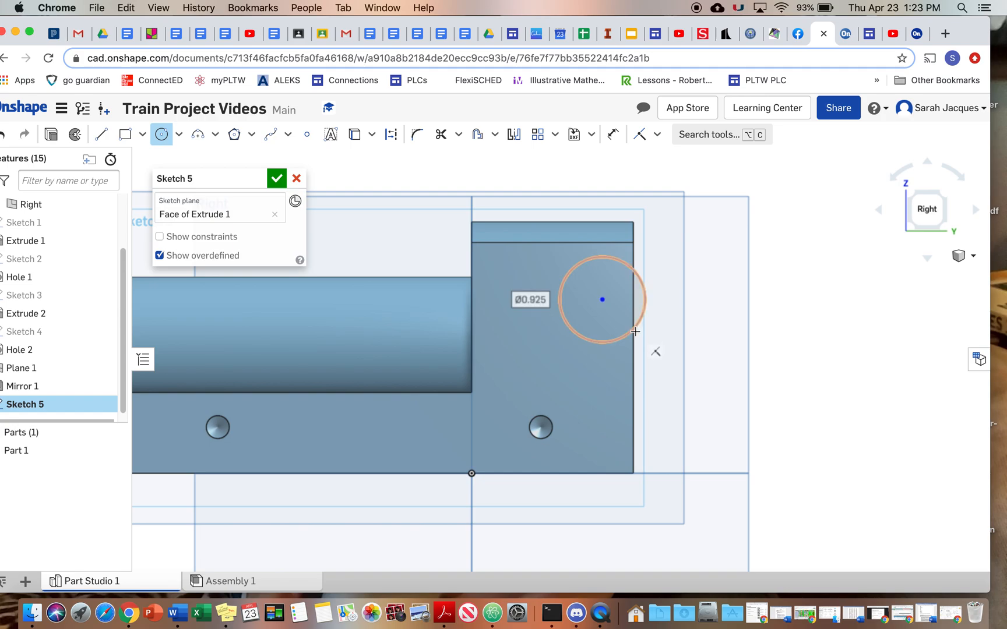
{"action": "type", "text": ".5"}
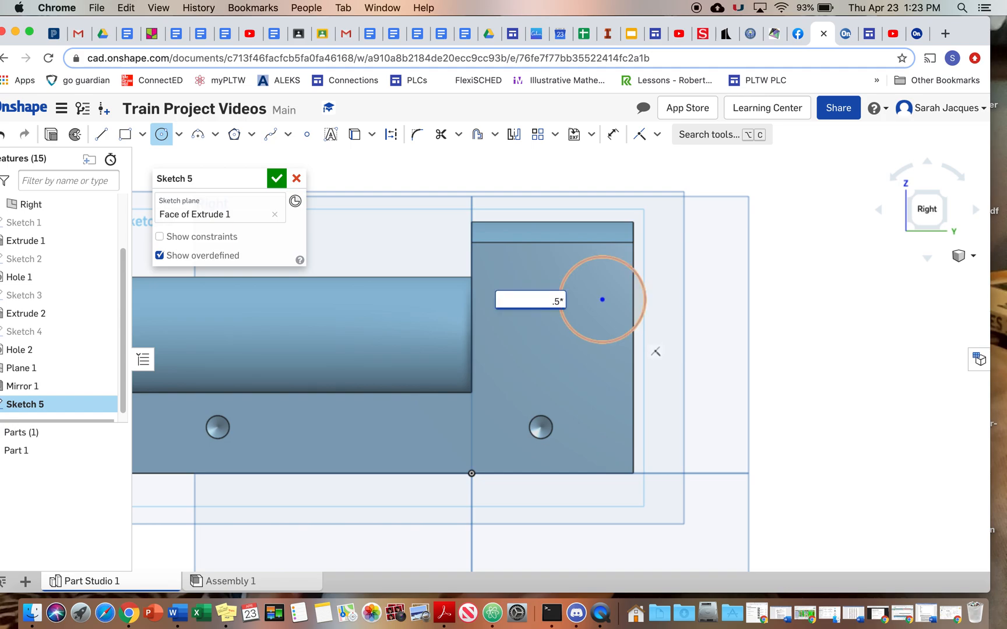
{"action": "type", "text": "*2"}
{"action": "key", "text": "Return"}
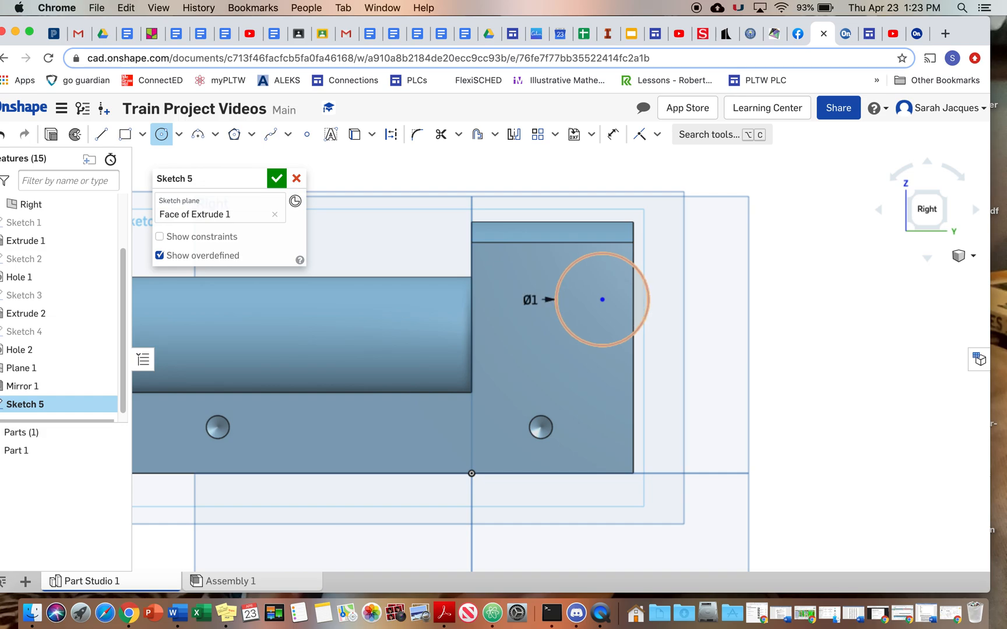
Step: Dimension the circle's center 0.25 in from the cab's rear edge
{"action": "left_click", "coordinate": [613, 134]}
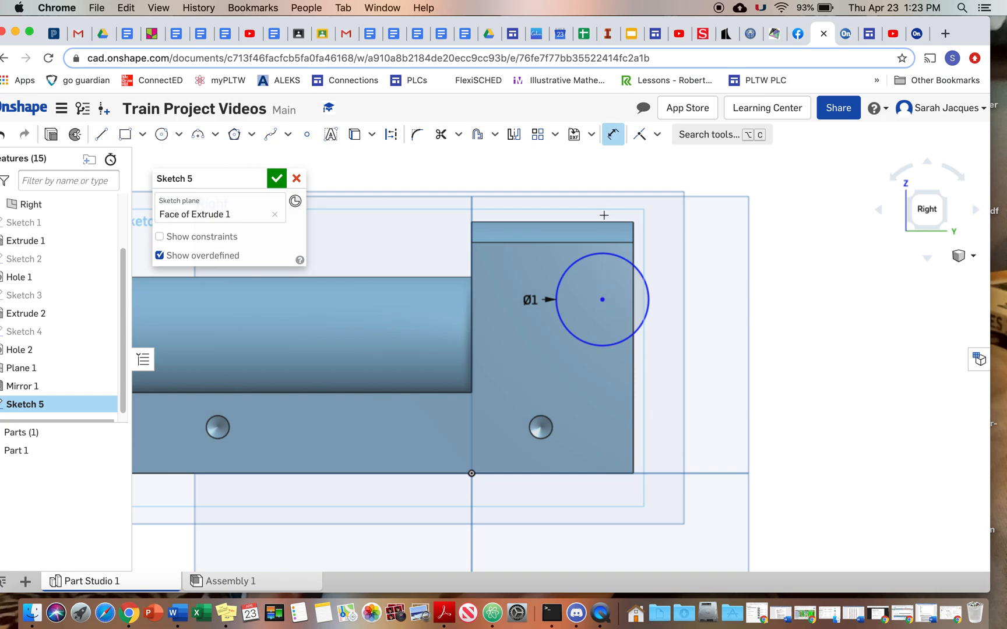
{"action": "left_click", "coordinate": [632, 298]}
{"action": "left_click", "coordinate": [602, 299]}
{"action": "left_click", "coordinate": [674, 303]}
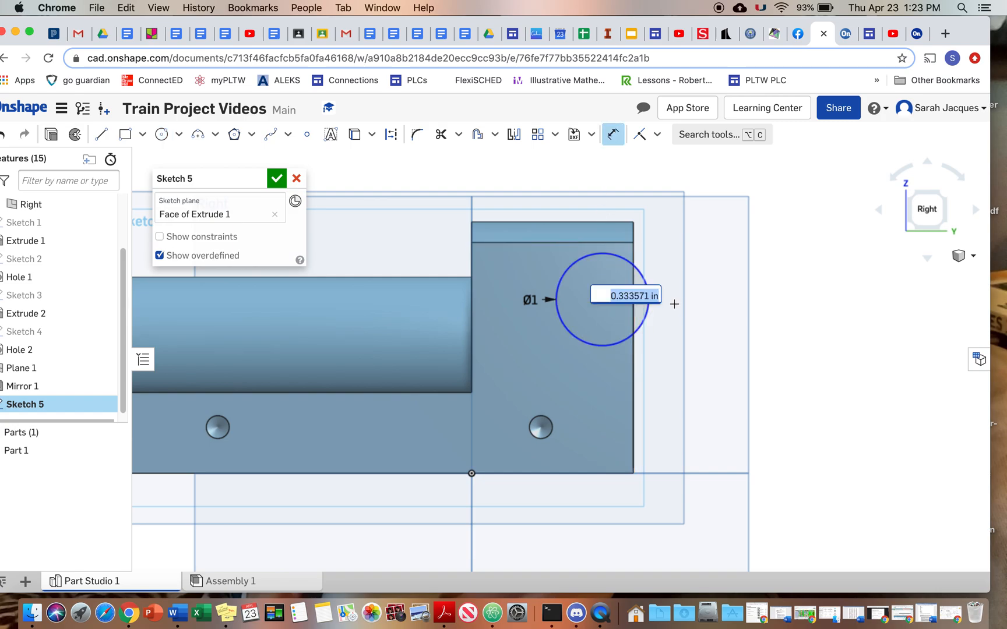
{"action": "key", "text": "BackSpace"}
{"action": "type", "text": ".25"}
{"action": "key", "text": "Return"}
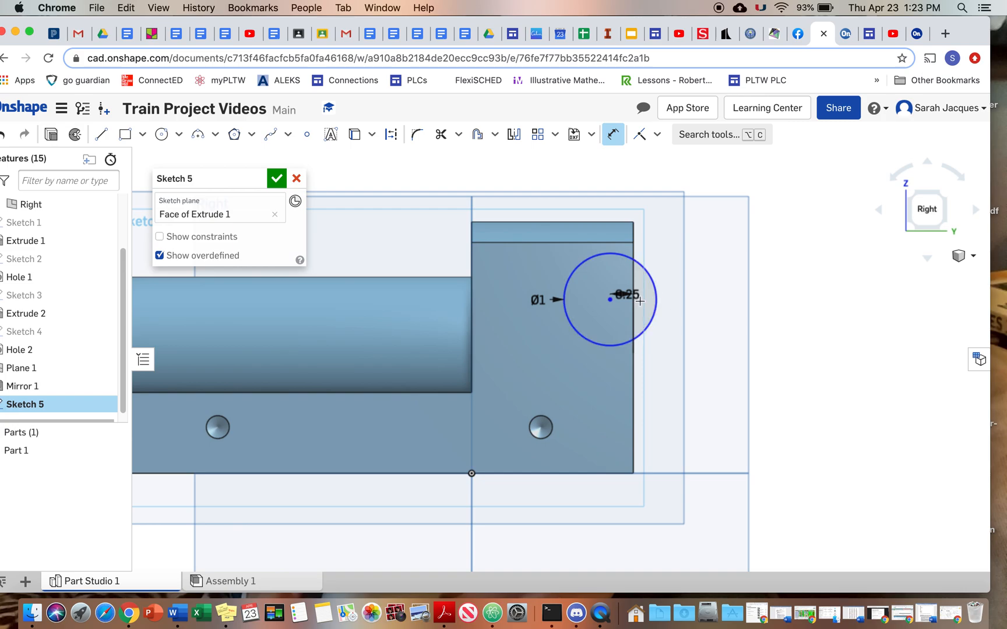
Step: Dimension the circle's center 1.75 in above the body's bottom edge
{"action": "left_click", "coordinate": [610, 474]}
{"action": "left_click", "coordinate": [612, 442]}
{"action": "type", "text": "1.75"}
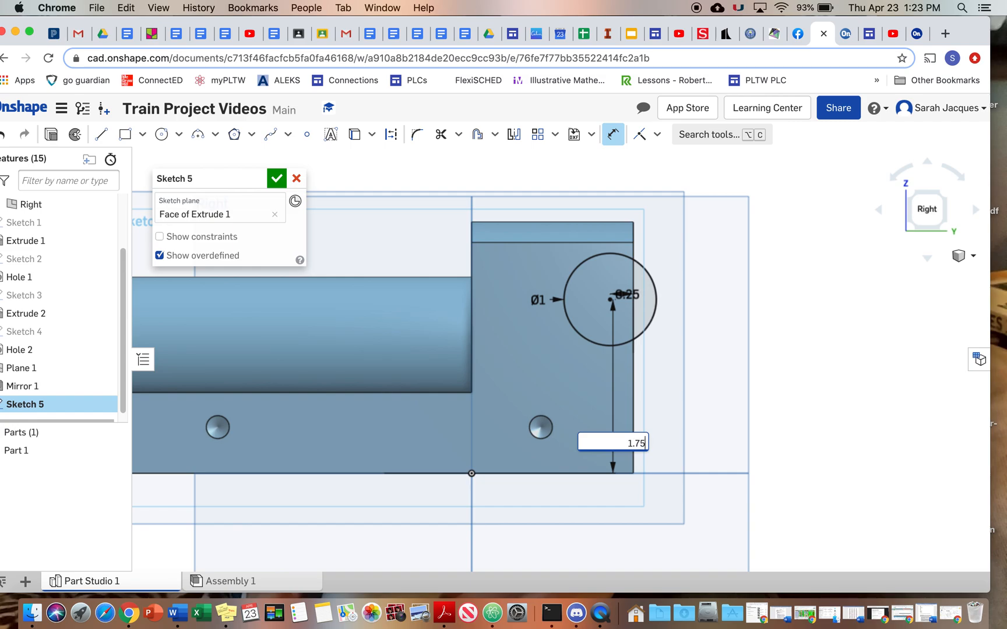
{"action": "key", "text": "Return"}
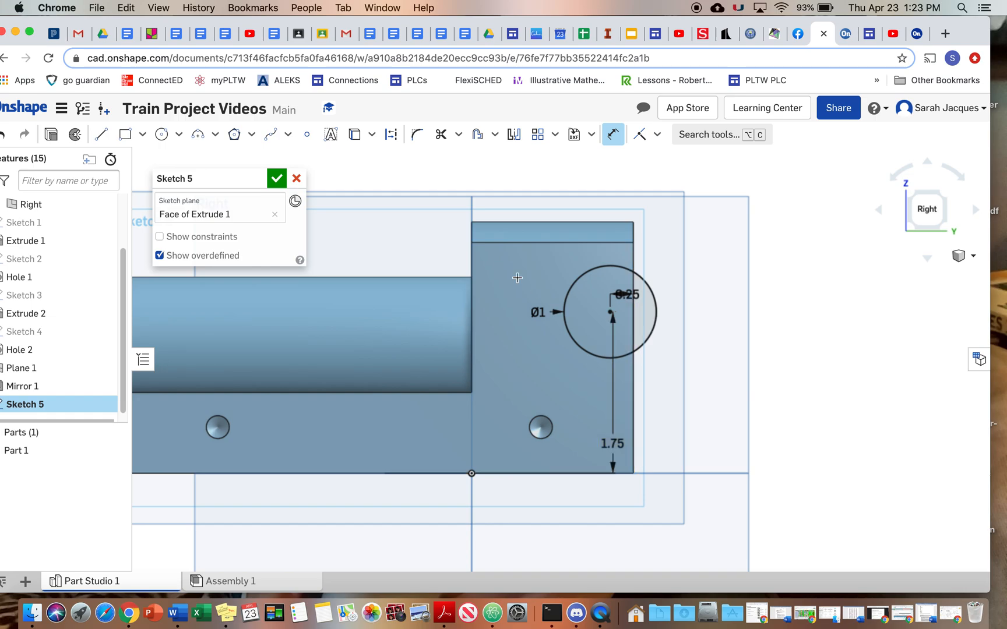
Step: Draw two short horizontal lines from the circle's uppermost and lowest points to the cab's rear edge
{"action": "left_click", "coordinate": [100, 135]}
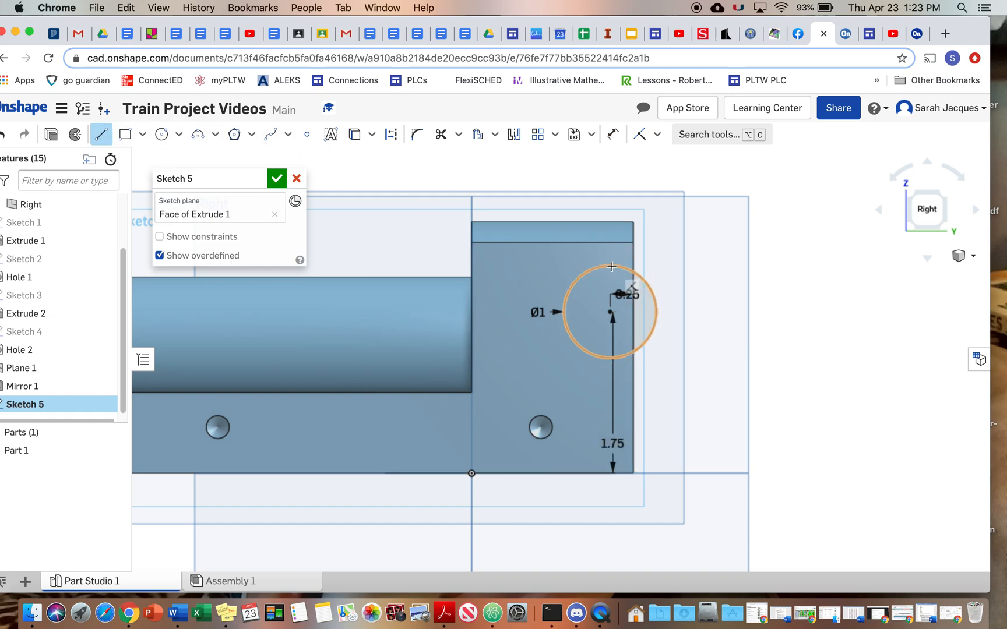
{"action": "left_click", "coordinate": [632, 265]}
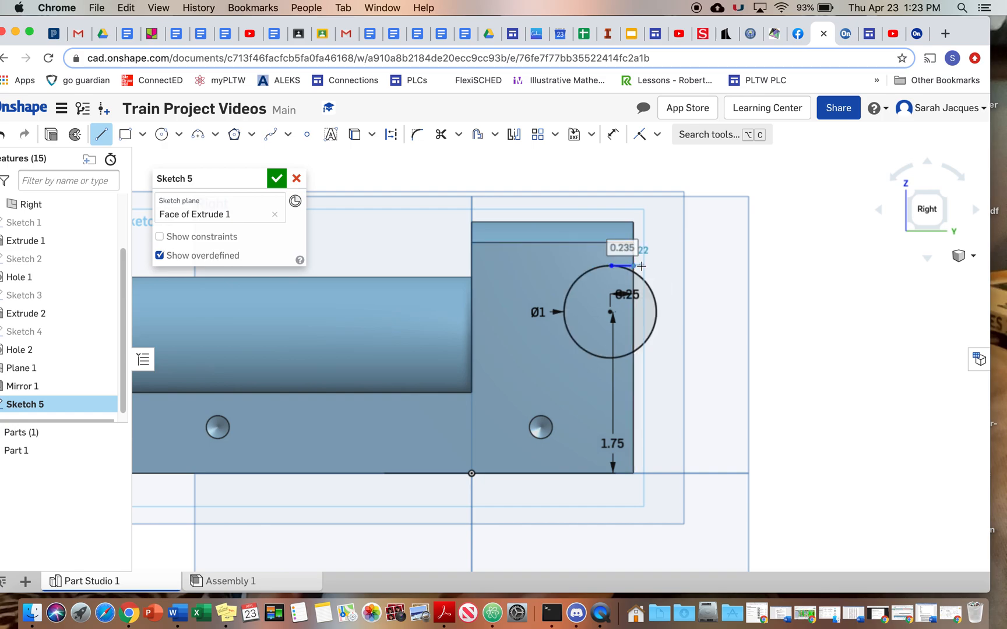
{"action": "key", "text": "Escape"}
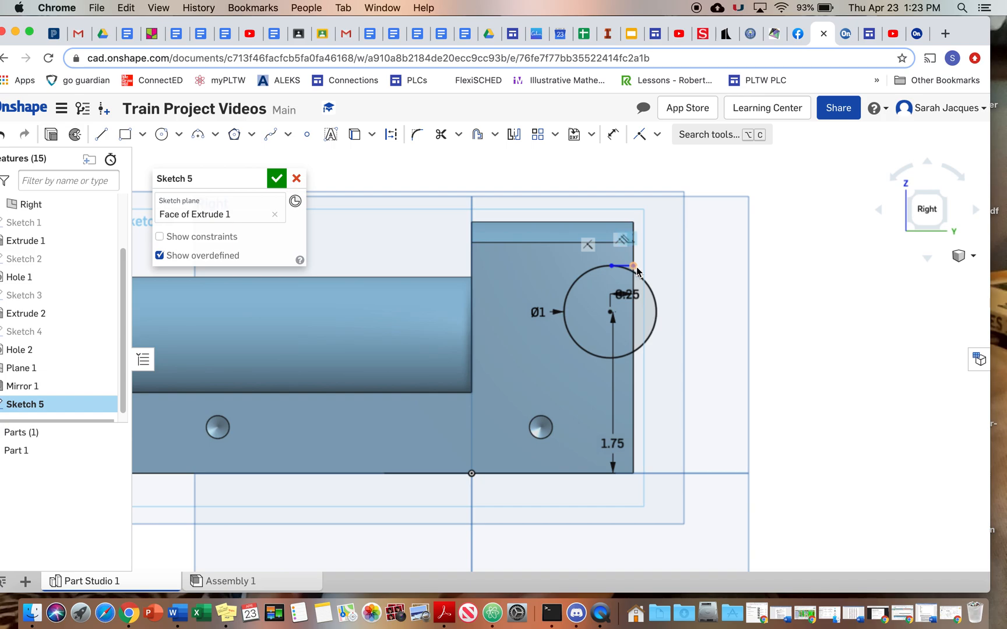
{"action": "left_click", "coordinate": [101, 134]}
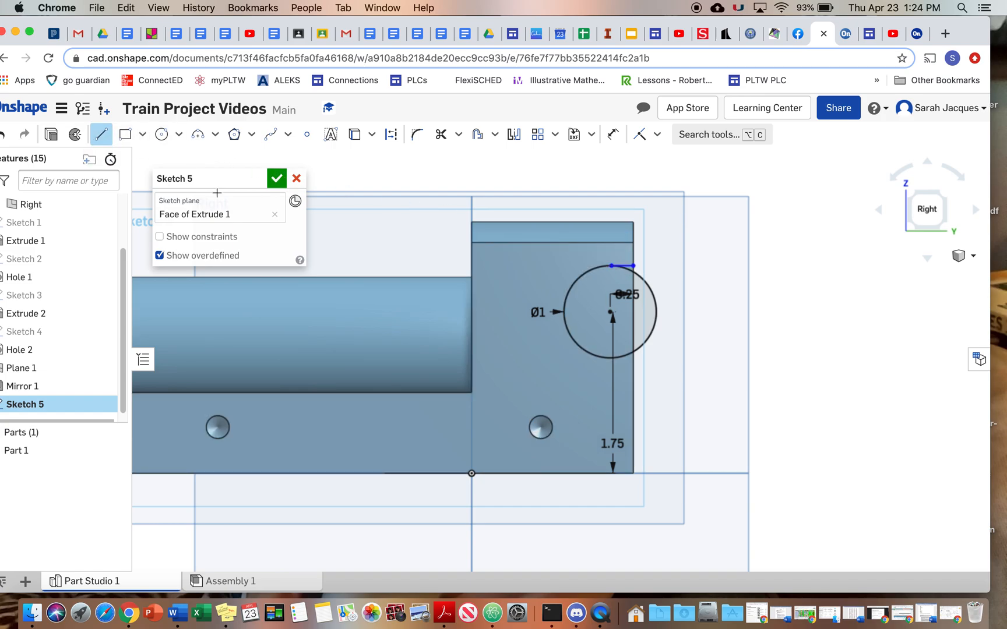
{"action": "left_click", "coordinate": [608, 359]}
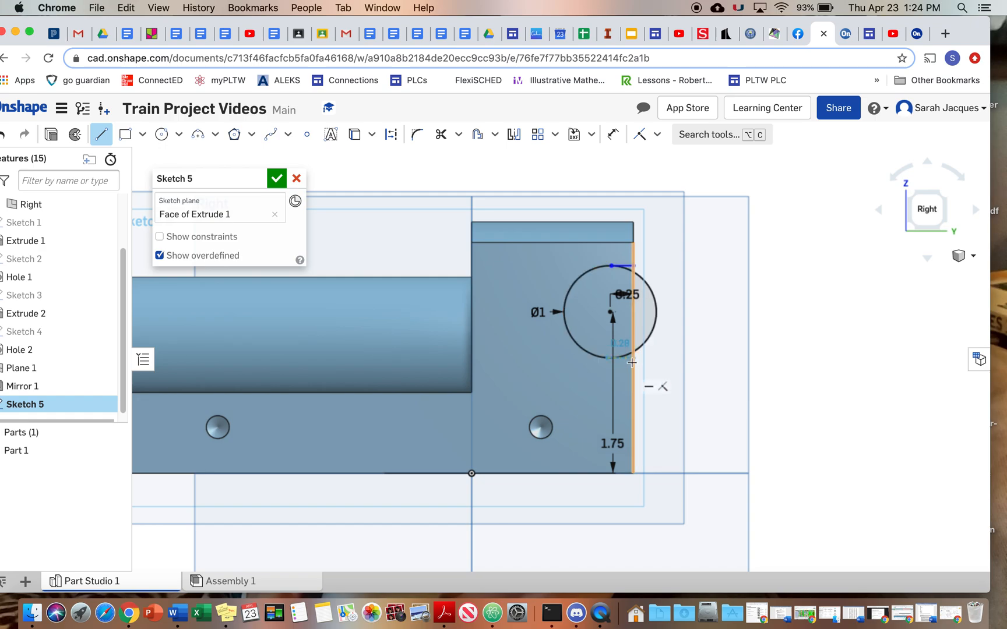
{"action": "left_click", "coordinate": [633, 361]}
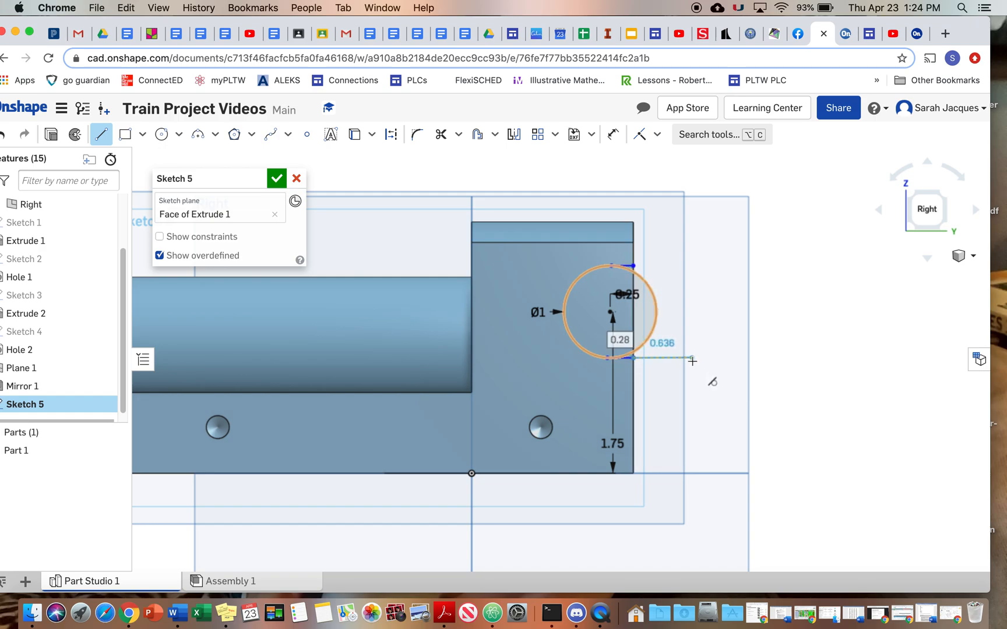
{"action": "key", "text": "Escape"}
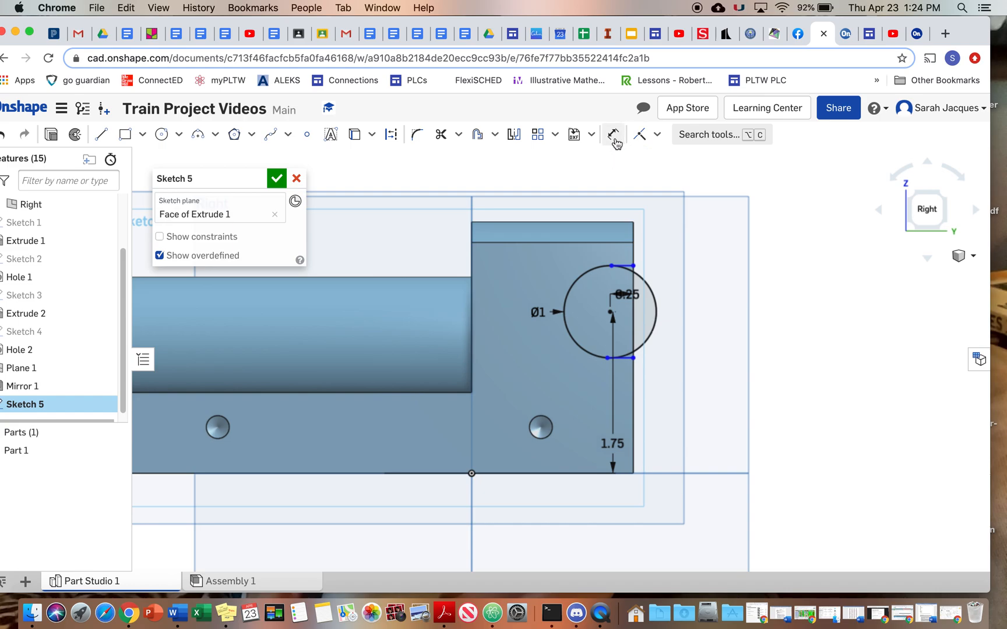
Step: Make both short lines tangent to the circle and show the sketch constraints
{"action": "left_click", "coordinate": [657, 135]}
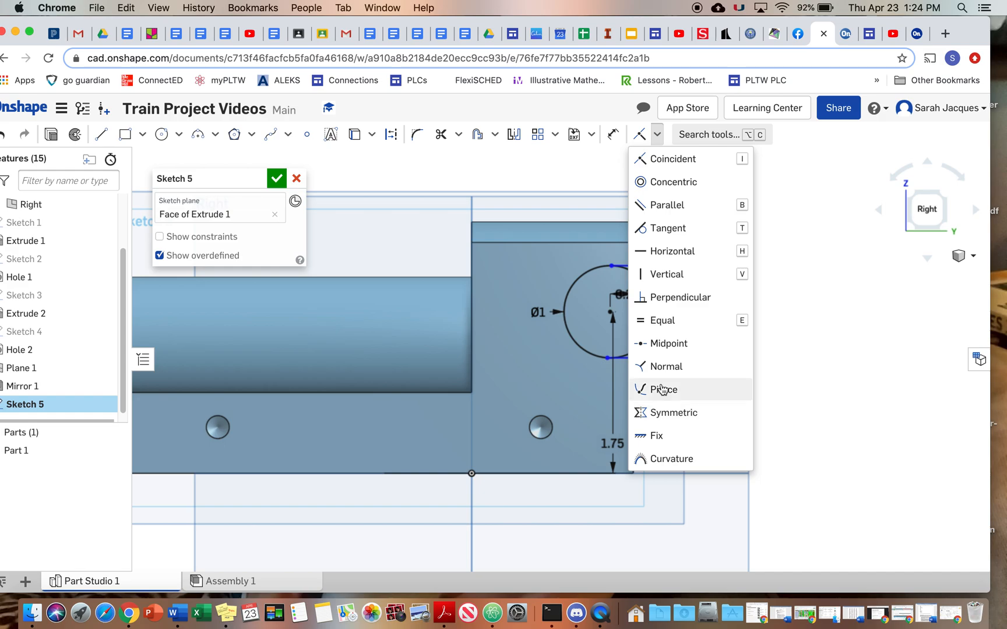
{"action": "left_click", "coordinate": [666, 227]}
{"action": "left_click", "coordinate": [623, 265]}
{"action": "left_click", "coordinate": [591, 271]}
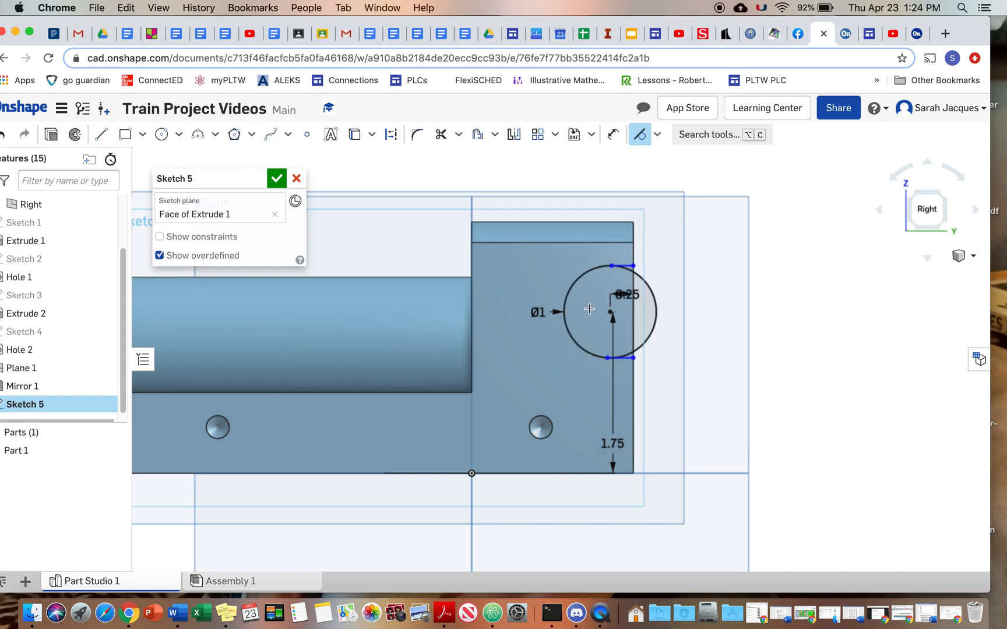
{"action": "left_click", "coordinate": [590, 354]}
{"action": "left_click", "coordinate": [590, 353]}
{"action": "left_click", "coordinate": [160, 236]}
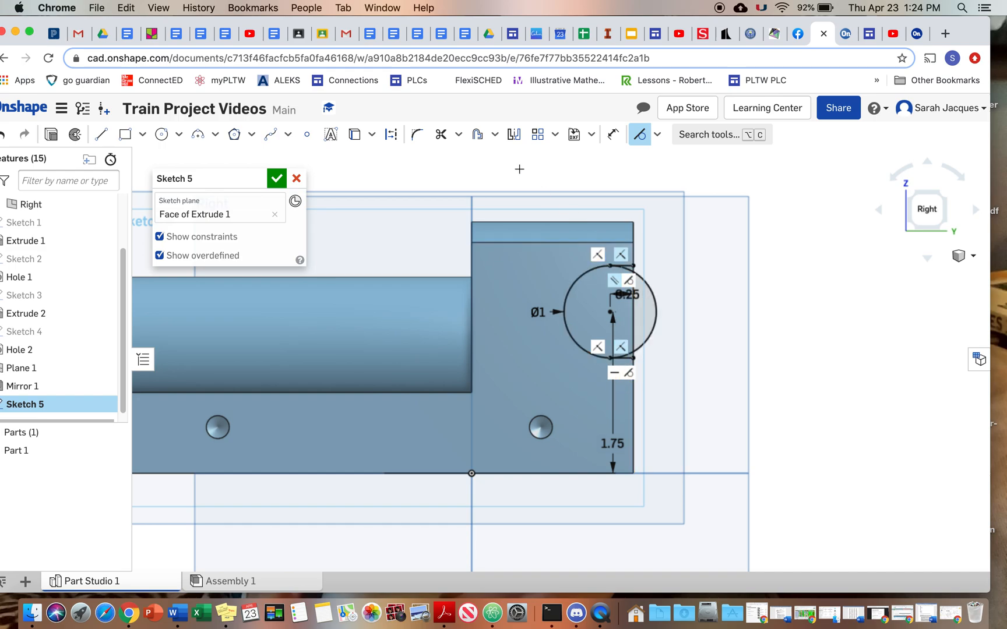
Step: Trim away the circle's arc on the rear side between the two lines and accept the window sketch
{"action": "left_click", "coordinate": [441, 134]}
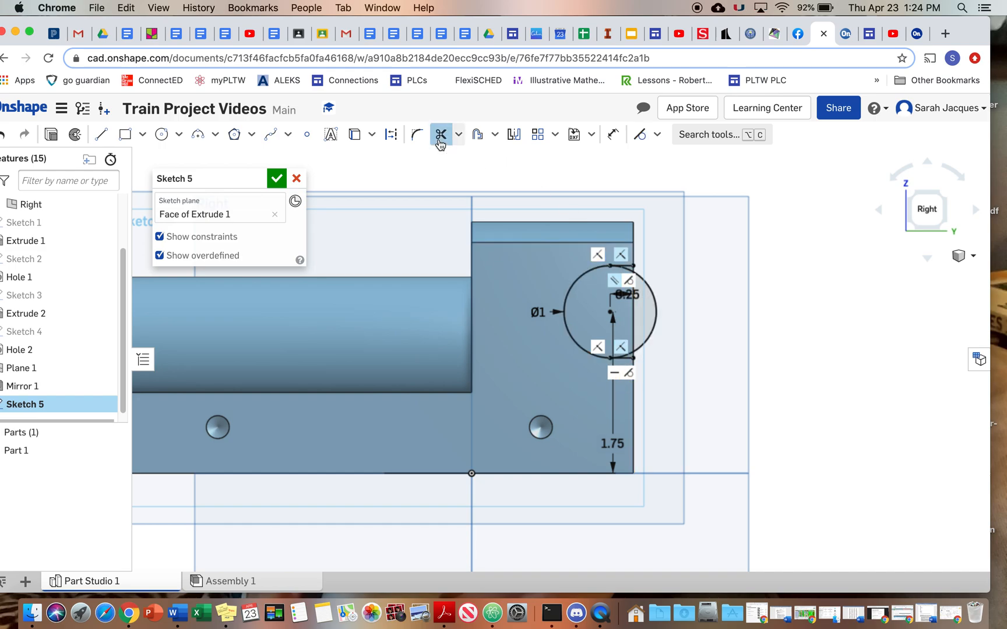
{"action": "left_click", "coordinate": [653, 295]}
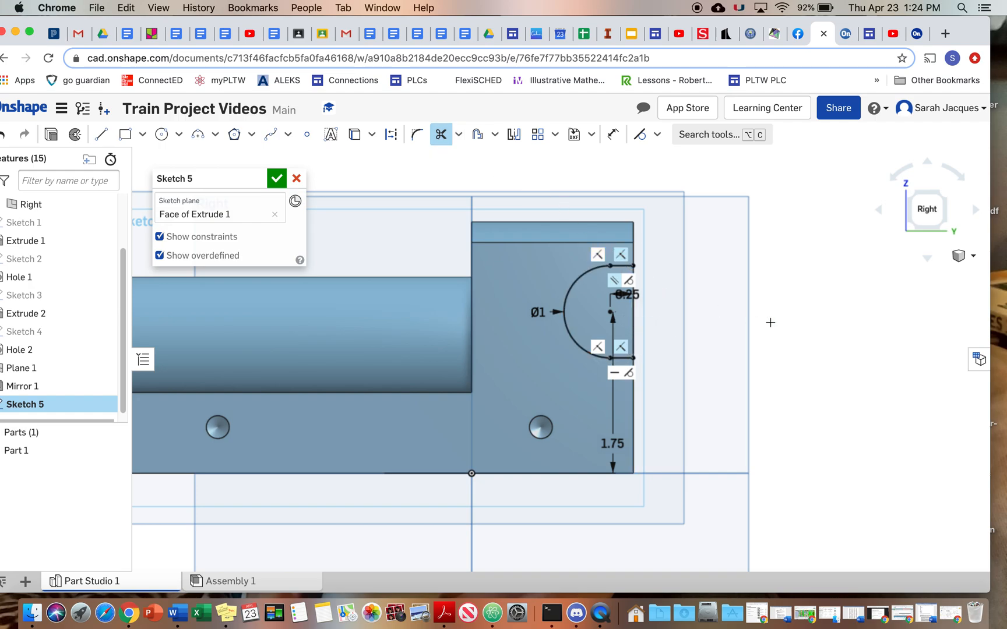
{"action": "left_click", "coordinate": [278, 178]}
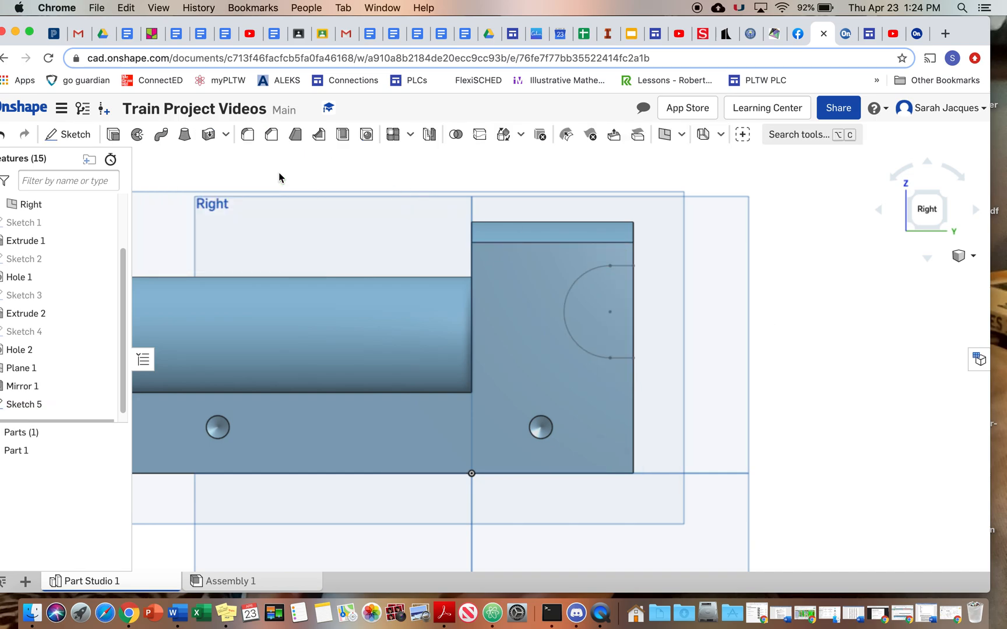
Step: Extrude the rounded window profile as a Remove cut with the Through all end type through the cab
{"action": "left_click", "coordinate": [113, 135]}
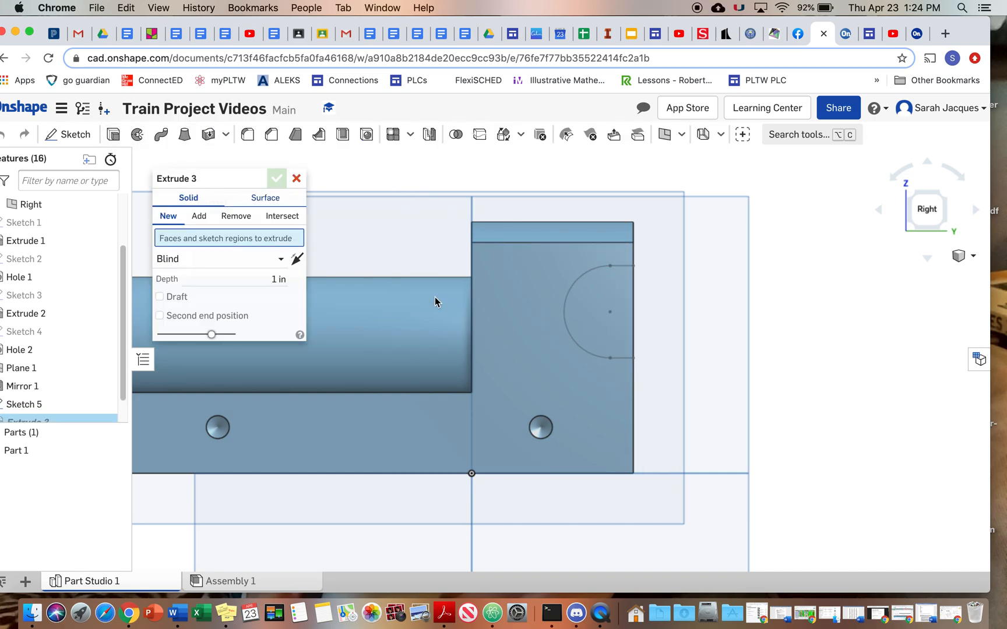
{"action": "left_click", "coordinate": [595, 325]}
{"action": "right_click_drag", "start_coordinate": [583, 329], "coordinate": [566, 338]}
{"action": "left_click", "coordinate": [236, 217]}
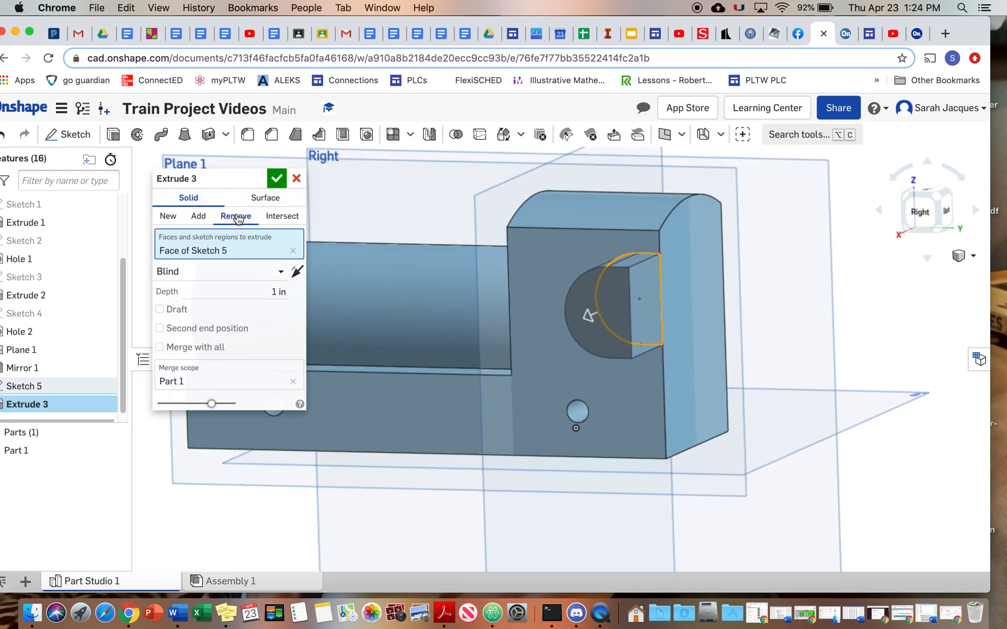
{"action": "left_click", "coordinate": [227, 272]}
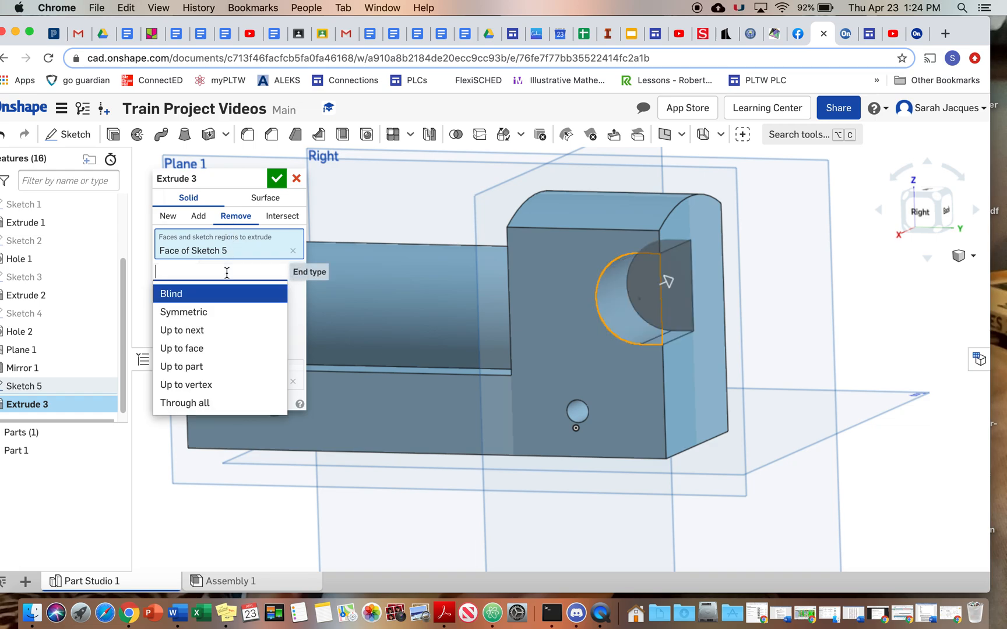
{"action": "left_click", "coordinate": [239, 399]}
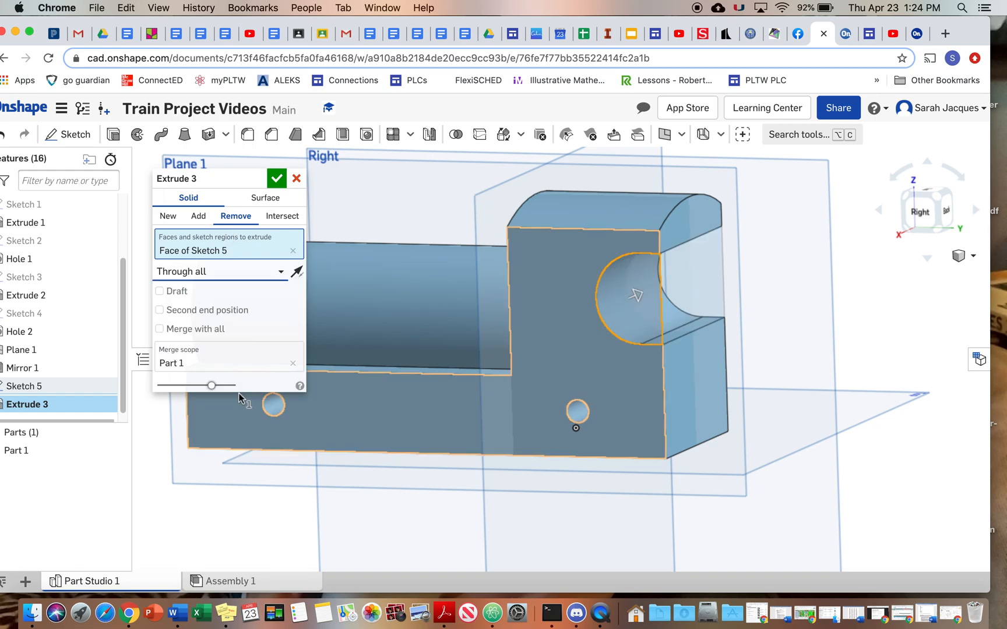
{"action": "left_click", "coordinate": [278, 180]}
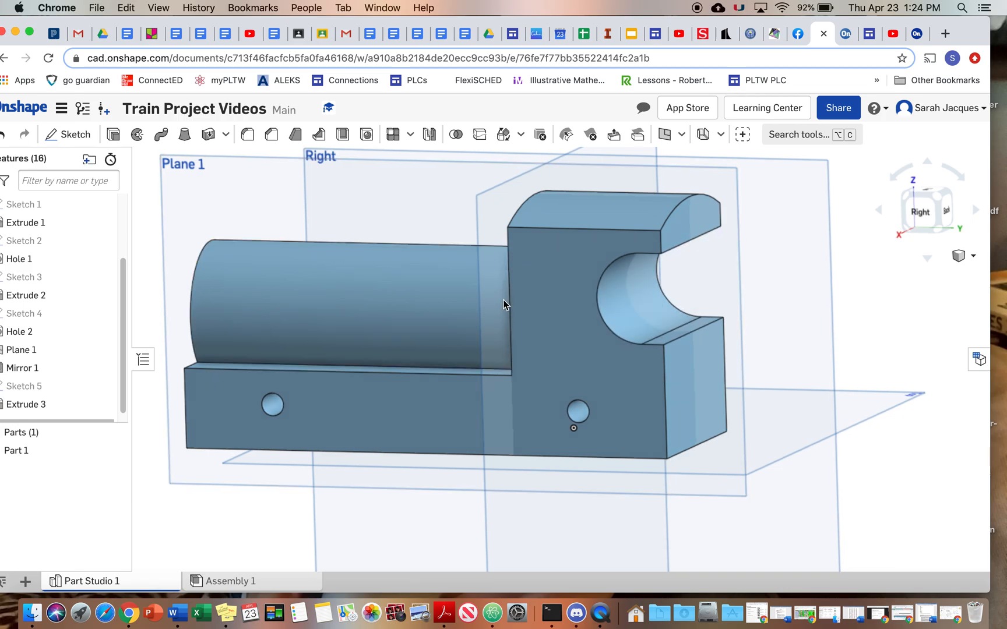
{"action": "key", "text": "shift+4"}
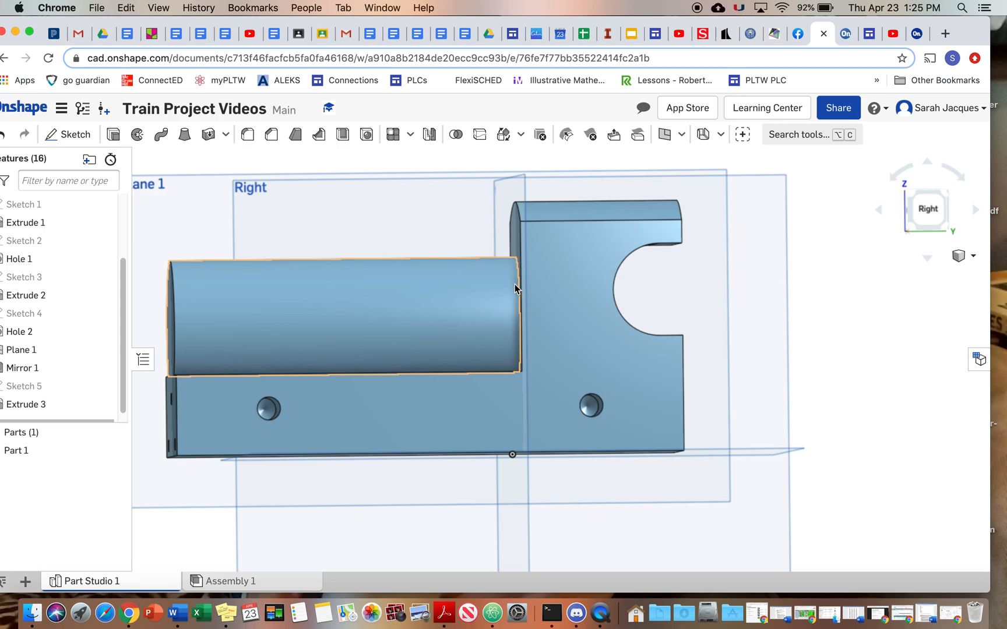
{"action": "right_click_drag", "start_coordinate": [646, 324], "coordinate": [532, 438]}
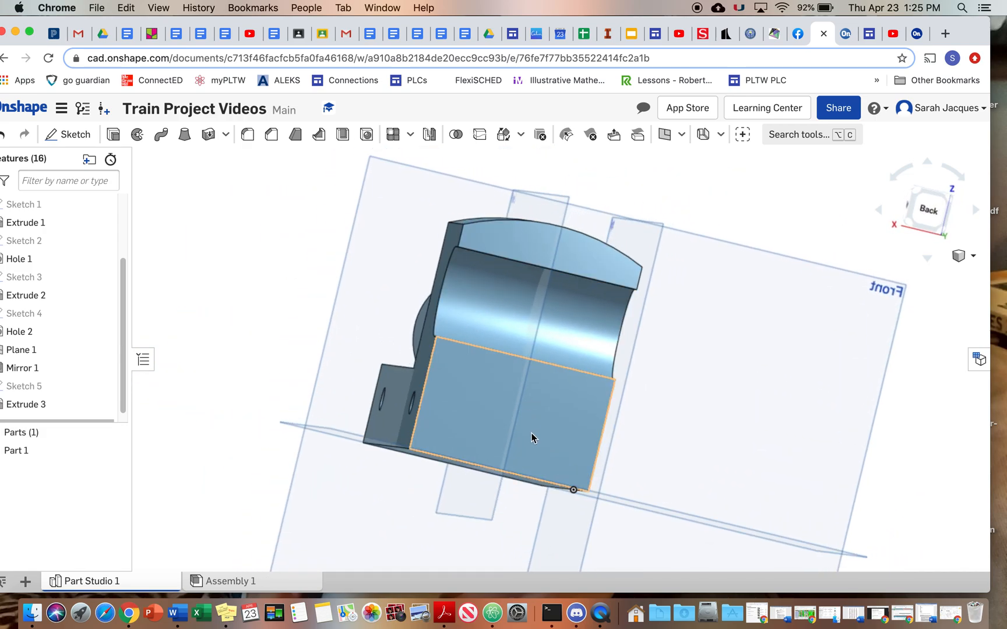
Step: Start a sketch on the cab's flat lower rear face, view it straight on and place a point near the face's middle
{"action": "right_click", "coordinate": [535, 441]}
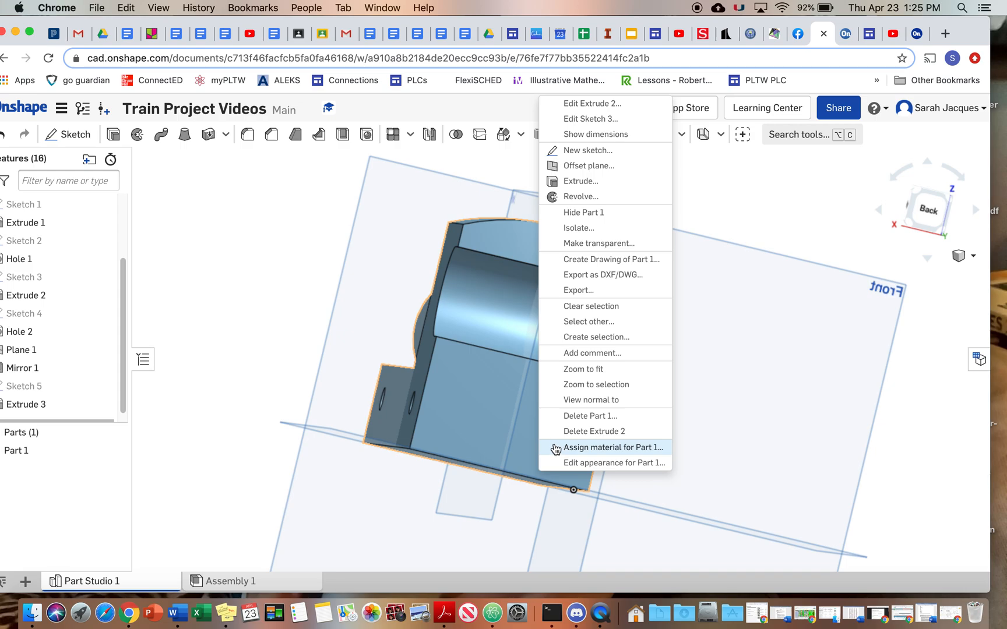
{"action": "left_click", "coordinate": [589, 150]}
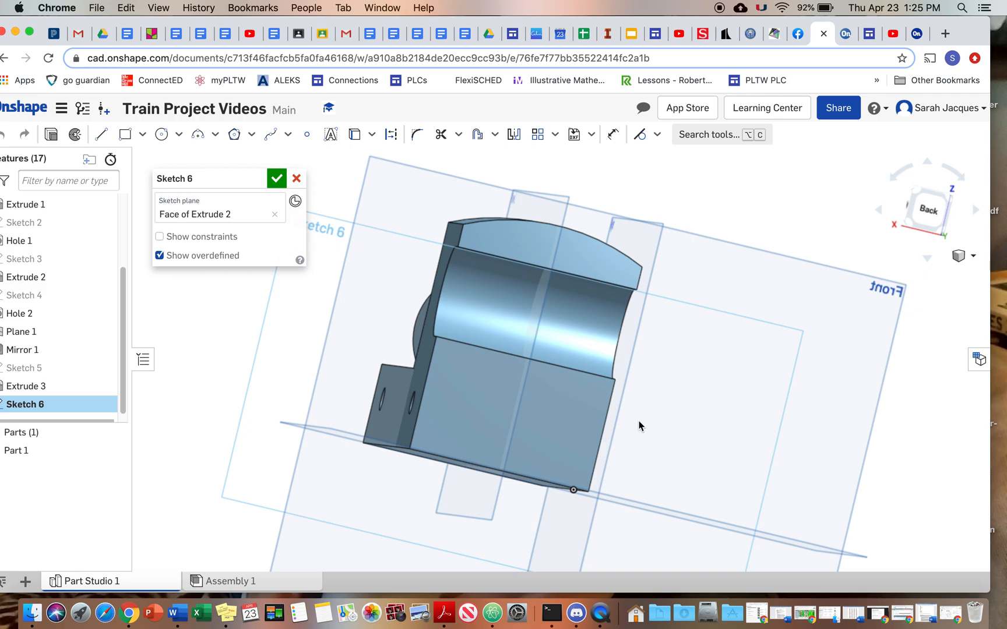
{"action": "right_click", "coordinate": [553, 417]}
{"action": "left_click", "coordinate": [583, 411]}
{"action": "left_click", "coordinate": [307, 134]}
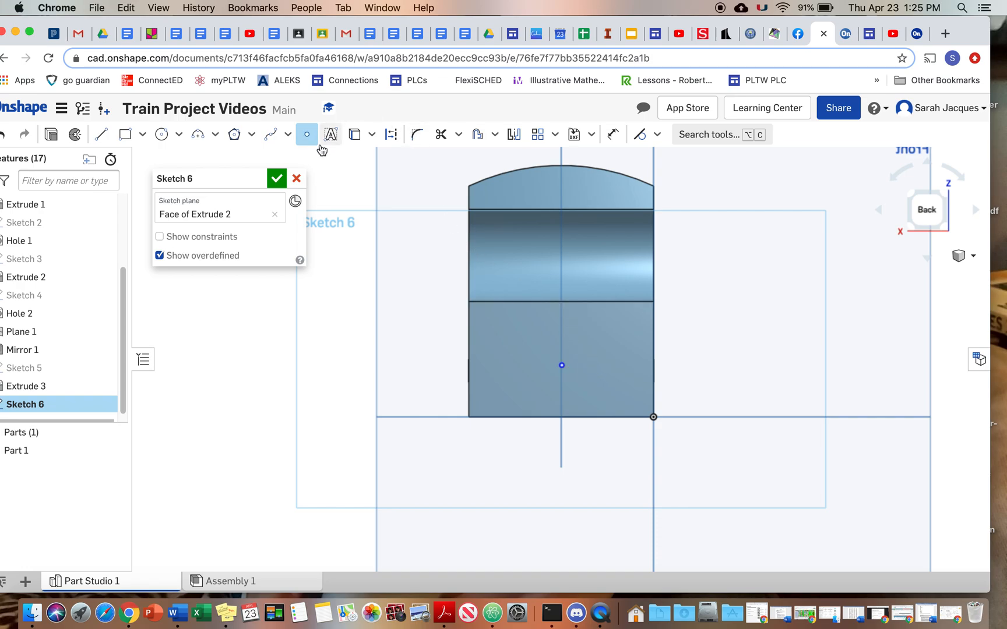
Step: Dimension the sketch point 1 in horizontally from the rear face's vertical side edge at the origin
{"action": "left_click", "coordinate": [613, 134]}
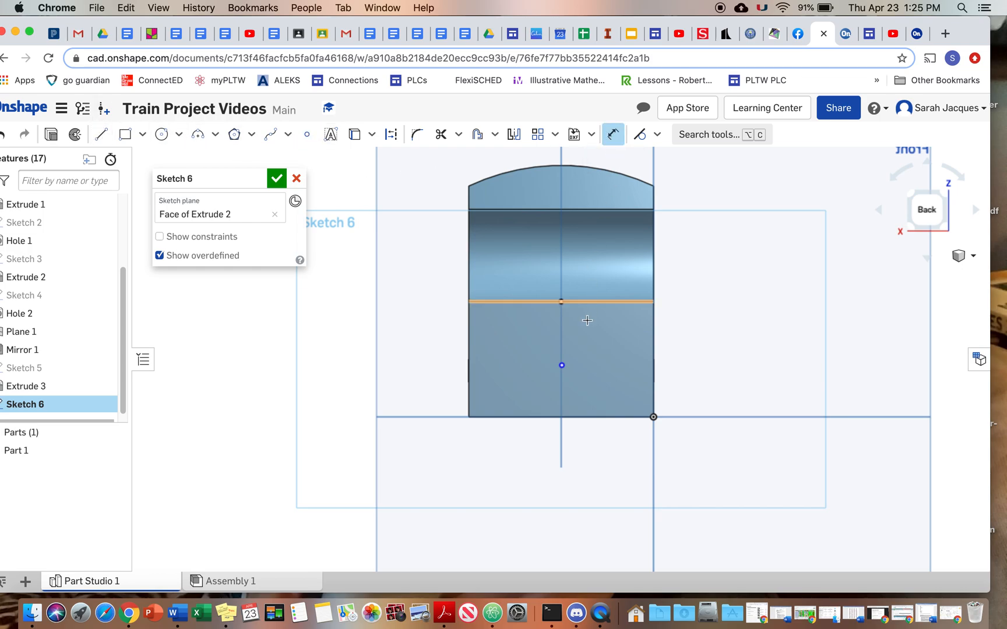
{"action": "left_click", "coordinate": [654, 357]}
{"action": "left_click", "coordinate": [629, 342]}
{"action": "type", "text": "1"}
{"action": "key", "text": "Return"}
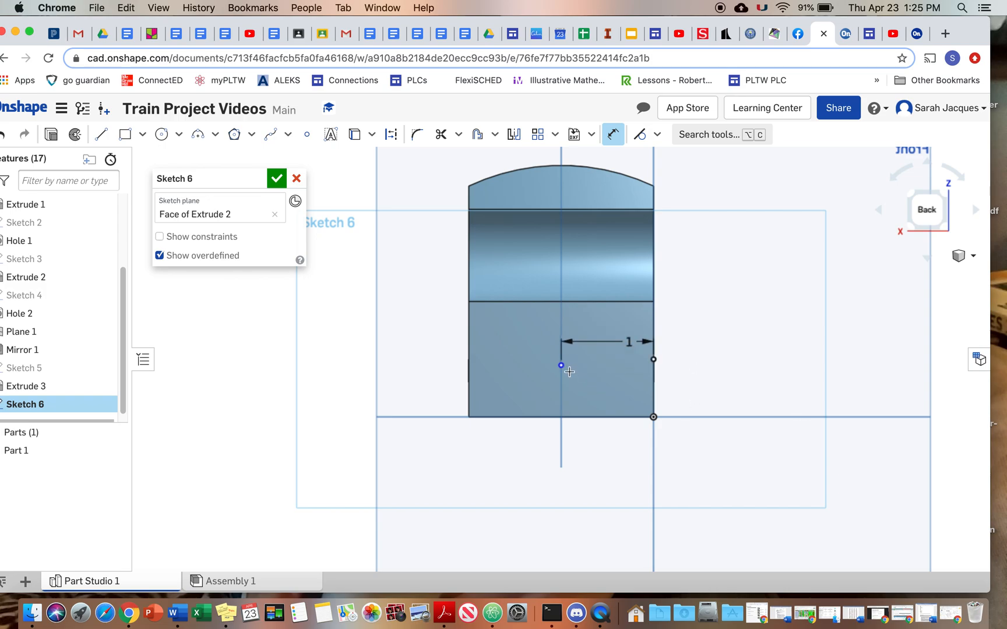
Step: Dimension the sketch point 0.375 in above the rear face's bottom edge and accept the sketch
{"action": "left_click", "coordinate": [561, 365]}
{"action": "left_click", "coordinate": [562, 416]}
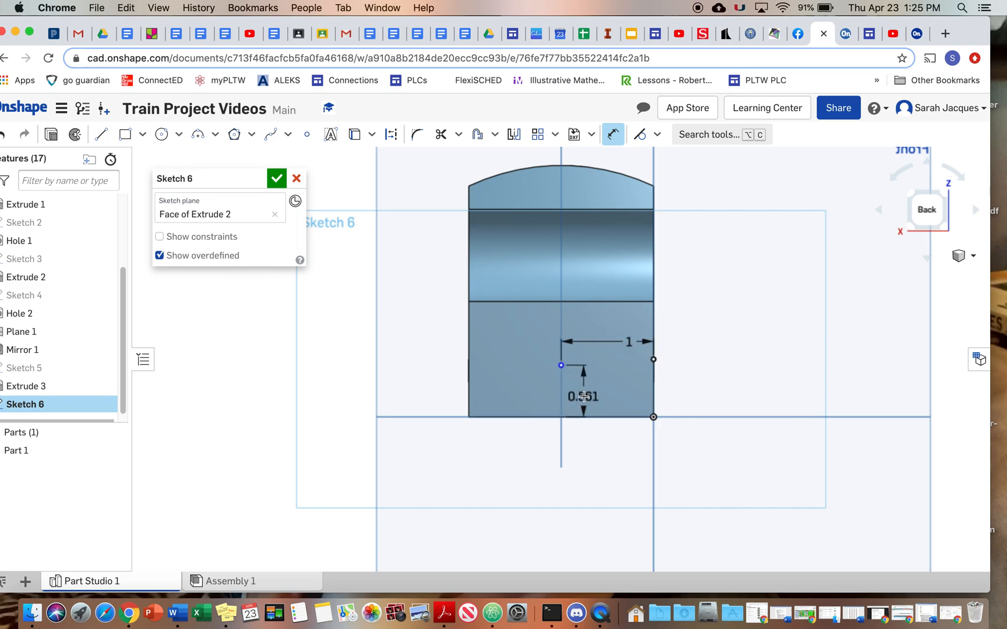
{"action": "left_click", "coordinate": [583, 396]}
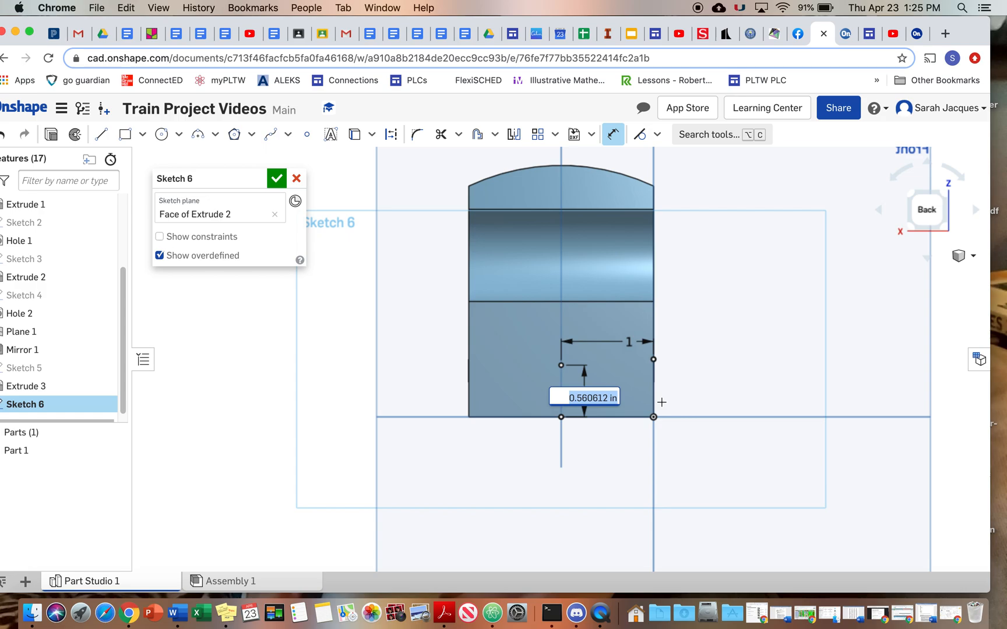
{"action": "key", "text": "BackSpace"}
{"action": "type", "text": ".375"}
{"action": "key", "text": "Return"}
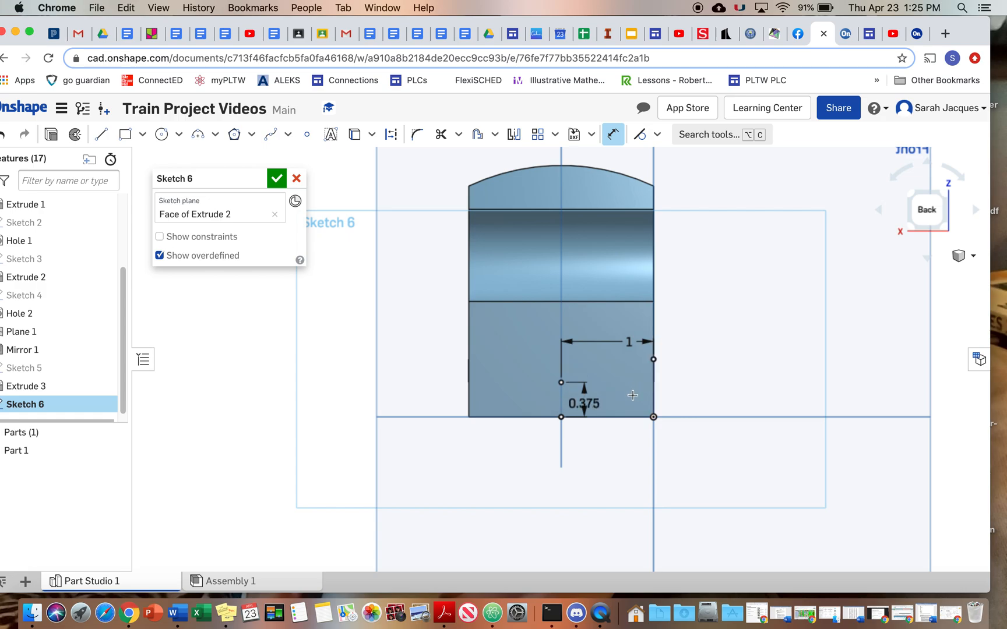
{"action": "left_click", "coordinate": [276, 178]}
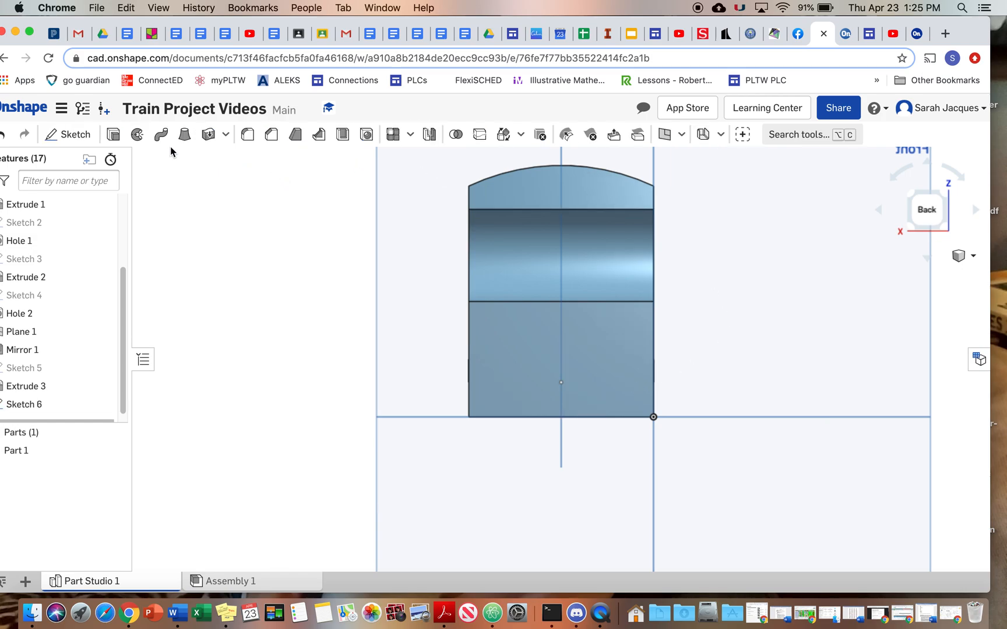
Step: Cut a simple blind hole, 0.25 in diameter and 0.5 in deep, at the sketched point on the cab's rear face
{"action": "left_click", "coordinate": [369, 136]}
{"action": "left_click", "coordinate": [561, 383]}
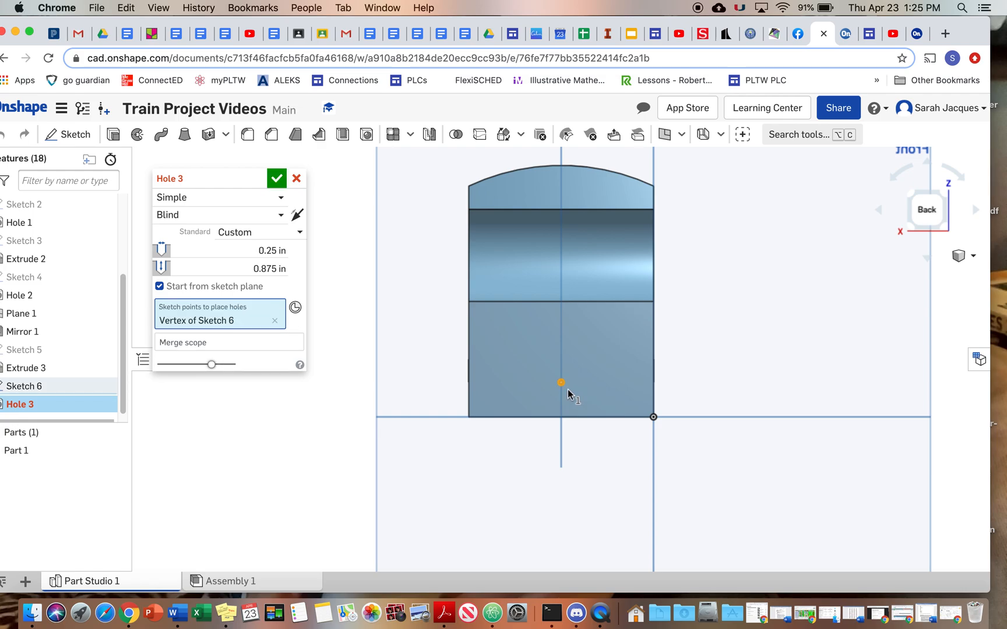
{"action": "mouse_move", "coordinate": [573, 392]}
{"action": "right_mouse_down"}
{"action": "mouse_move", "coordinate": [597, 391]}
{"action": "mouse_move", "coordinate": [588, 393]}
{"action": "right_mouse_up"}
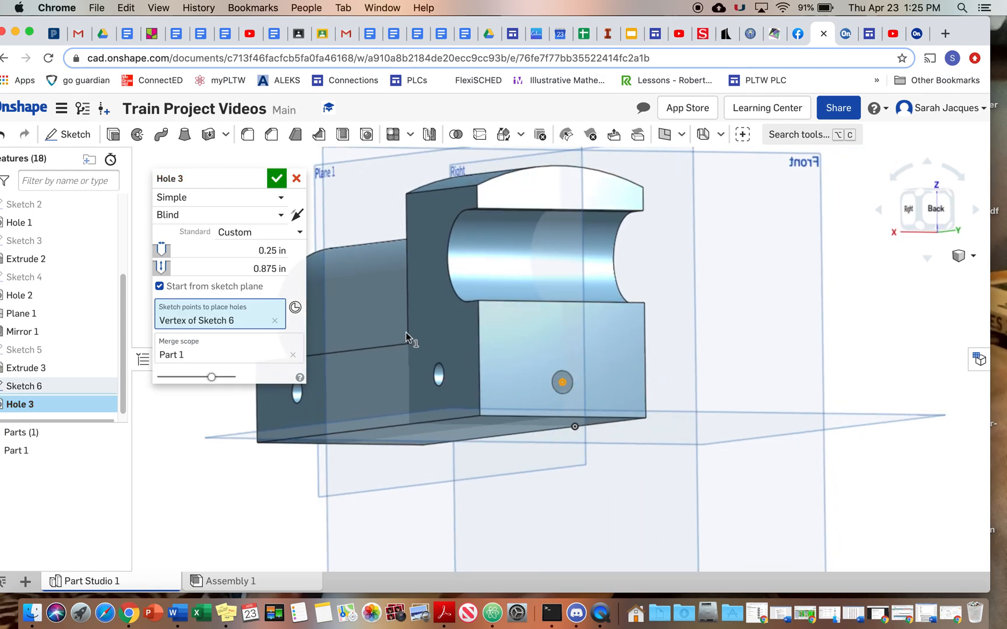
{"action": "left_click", "coordinate": [276, 268]}
{"action": "key", "text": "BackSpace"}
{"action": "type", "text": ".5"}
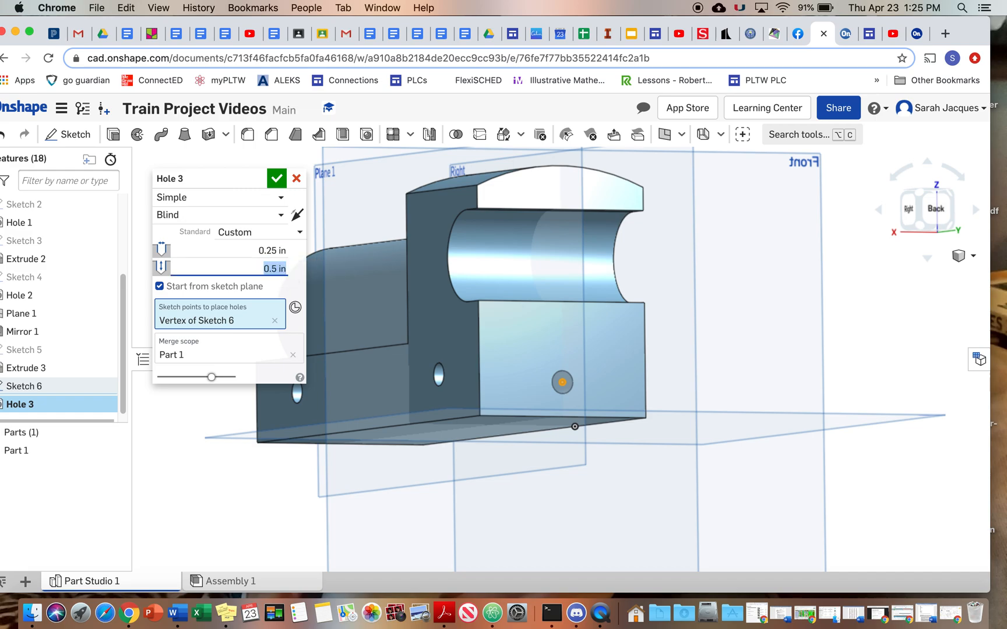
{"action": "left_click", "coordinate": [276, 178]}
Step: Start an offset plane from the train body's underside face and flip its direction upward into the body
{"action": "right_click_drag", "start_coordinate": [425, 294], "coordinate": [485, 306]}
{"action": "scroll", "coordinate": [483, 306], "scroll_direction": "up", "scroll_amount": 3}
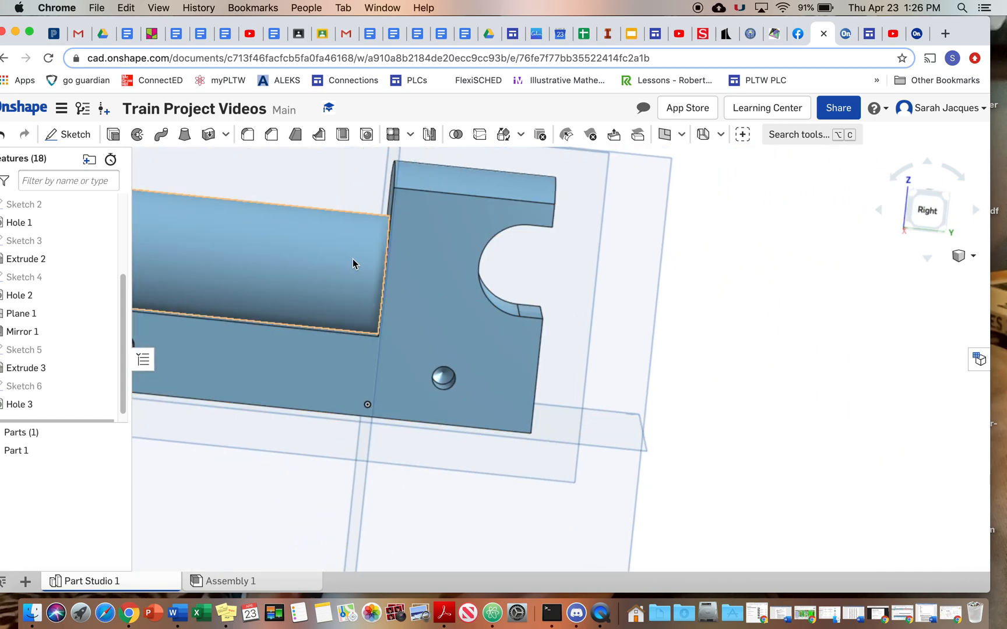
{"action": "middle_click_drag", "start_coordinate": [269, 250], "coordinate": [577, 285]}
{"action": "right_click_drag", "start_coordinate": [578, 288], "coordinate": [526, 317]}
{"action": "scroll", "coordinate": [526, 317], "scroll_direction": "up", "scroll_amount": 3}
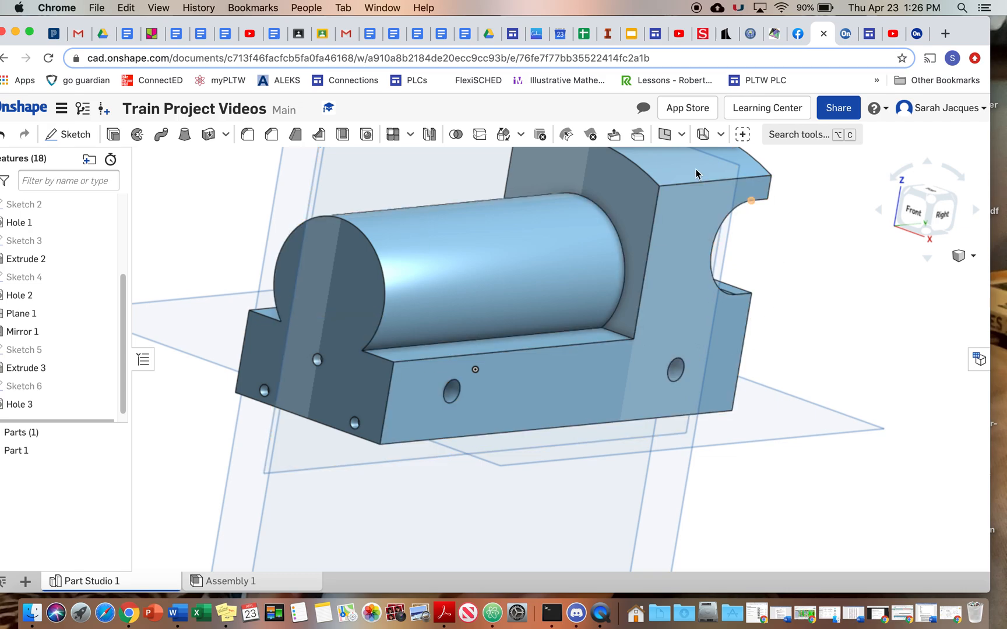
{"action": "left_click", "coordinate": [681, 135]}
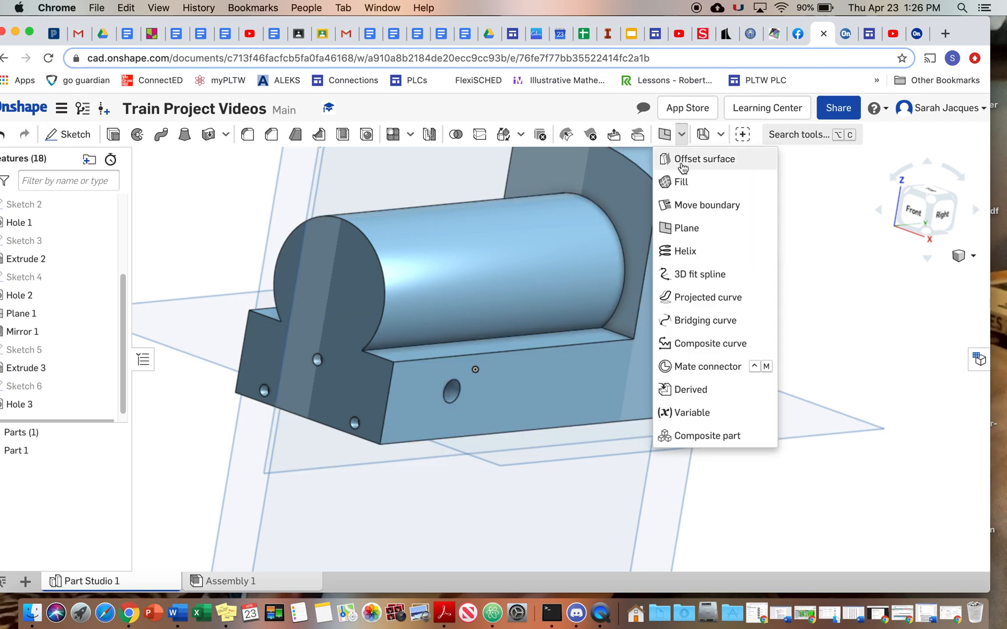
{"action": "left_click", "coordinate": [681, 229]}
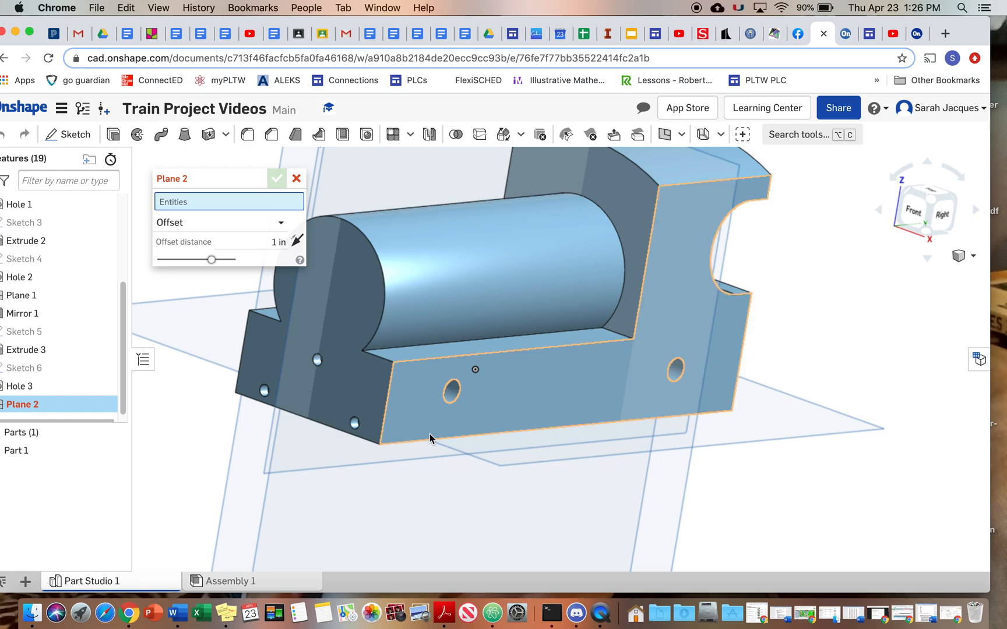
{"action": "right_click_drag", "start_coordinate": [429, 433], "coordinate": [382, 448]}
{"action": "left_click", "coordinate": [381, 447]}
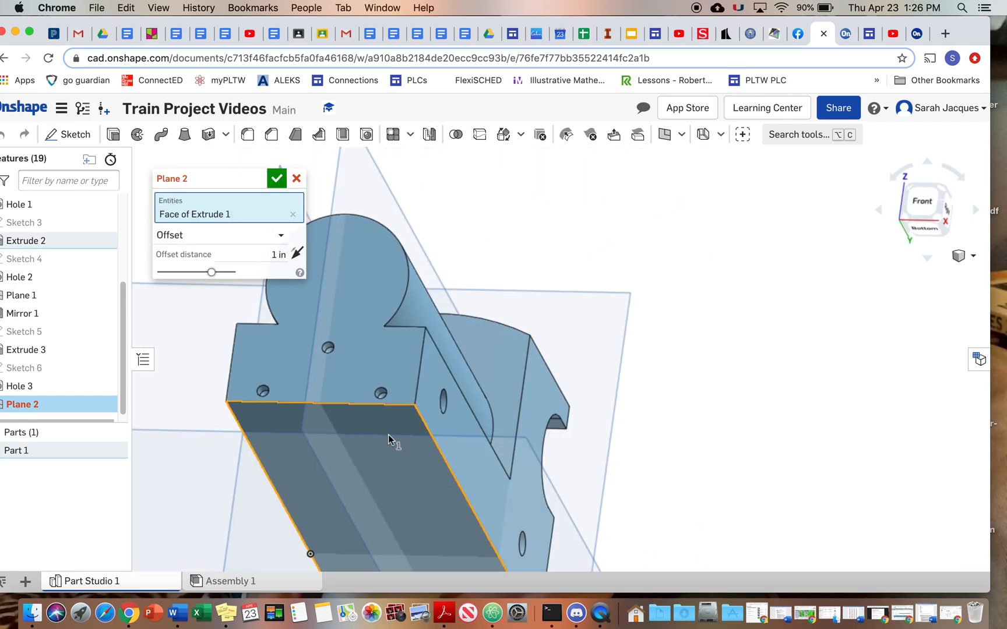
{"action": "right_click_drag", "start_coordinate": [379, 355], "coordinate": [332, 524]}
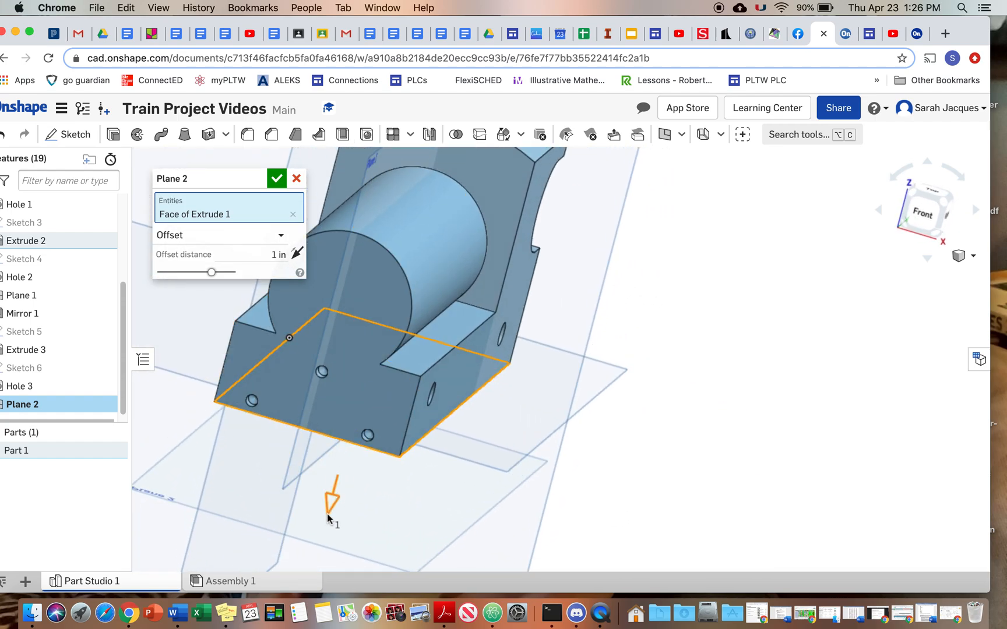
{"action": "left_click", "coordinate": [299, 254]}
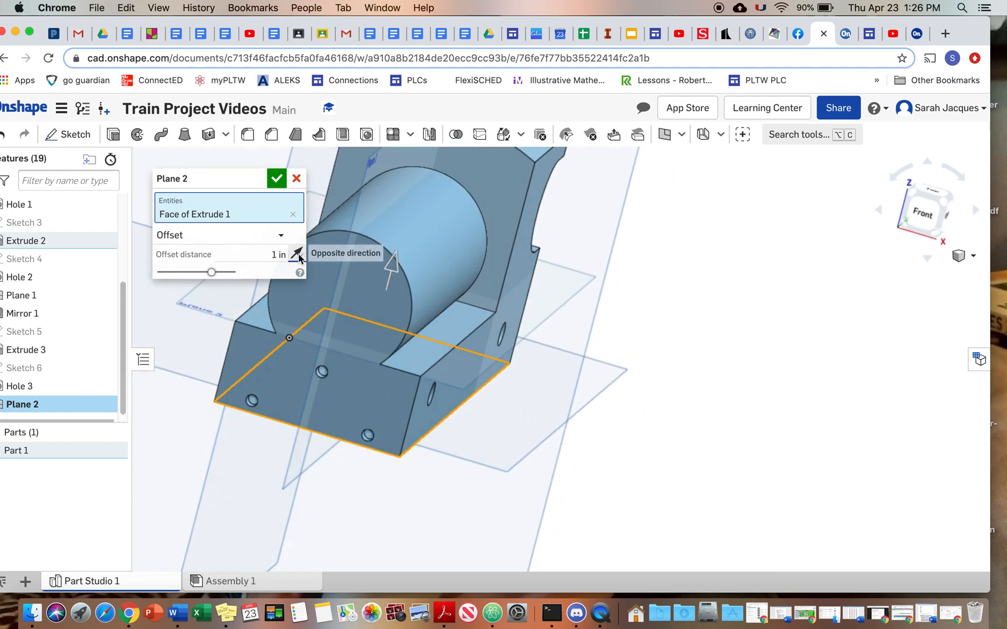
Step: Set the plane's offset distance to 1.375+.75 in and accept the plane
{"action": "left_click", "coordinate": [269, 252]}
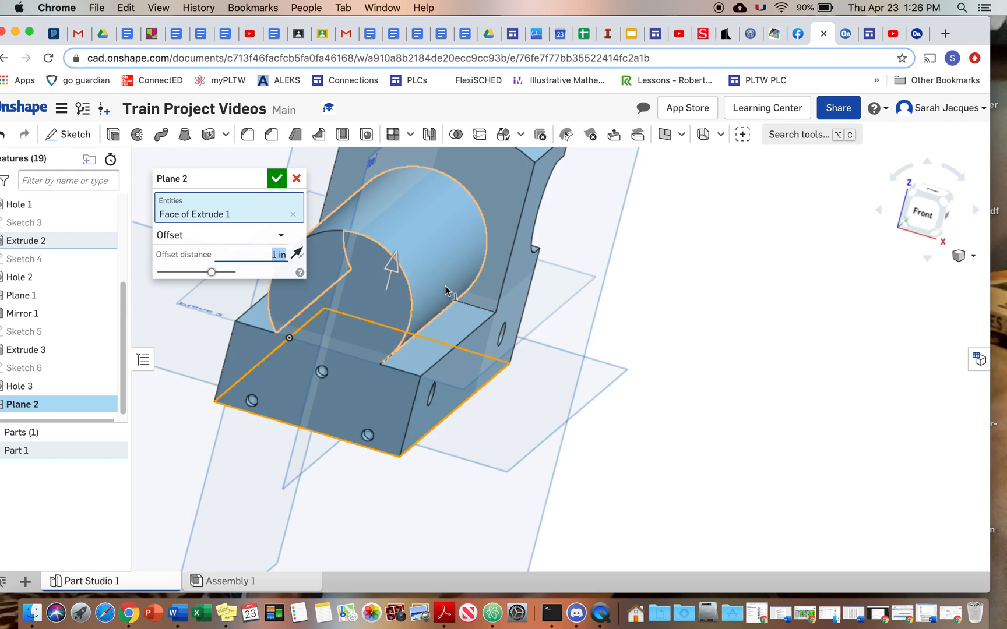
{"action": "type", "text": "1.375+"}
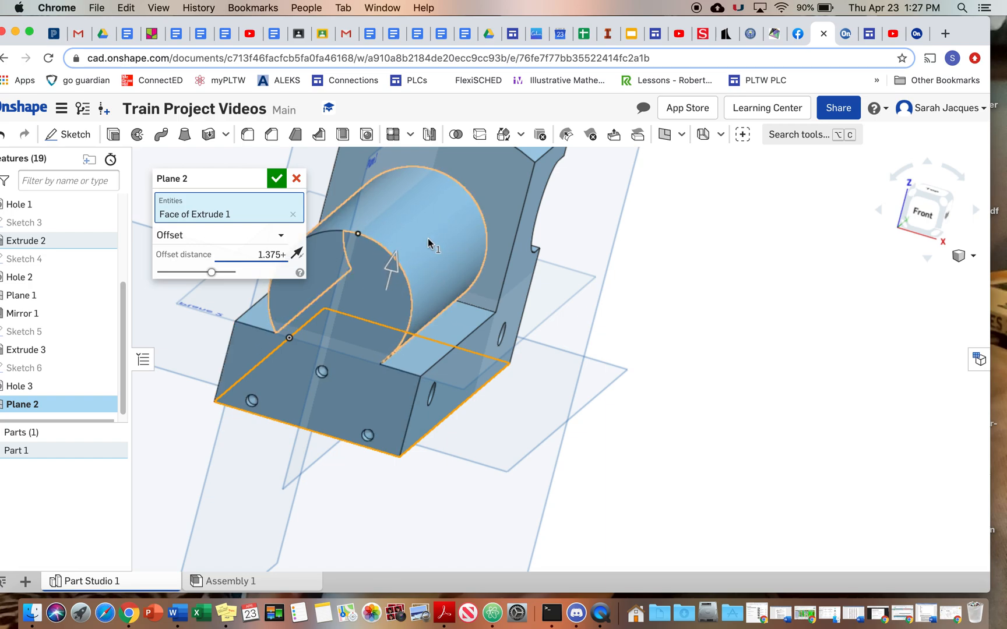
{"action": "type", "text": ".75"}
{"action": "key", "text": "Return"}
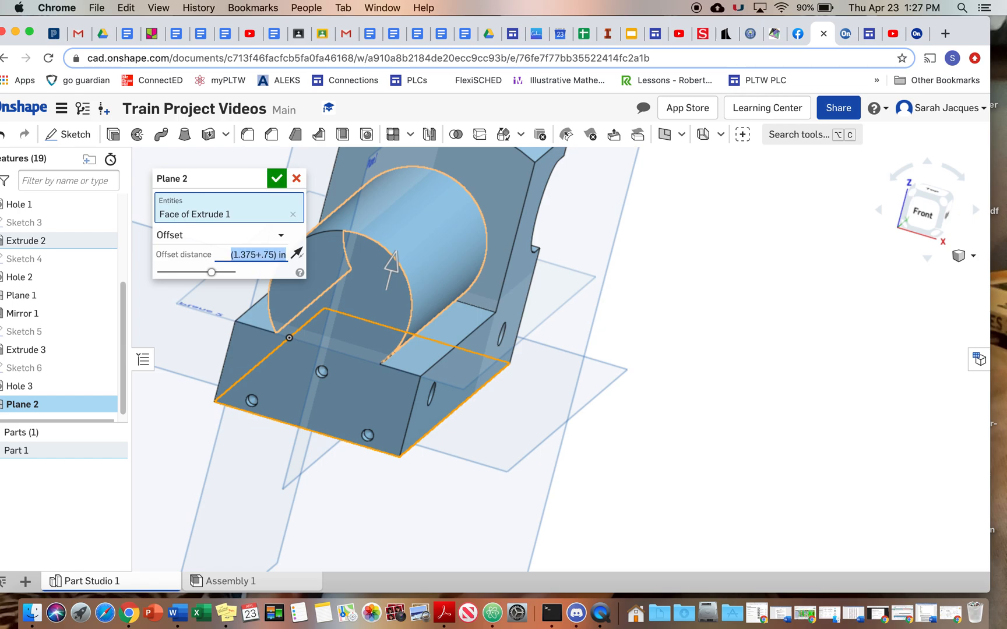
{"action": "key", "text": "Return"}
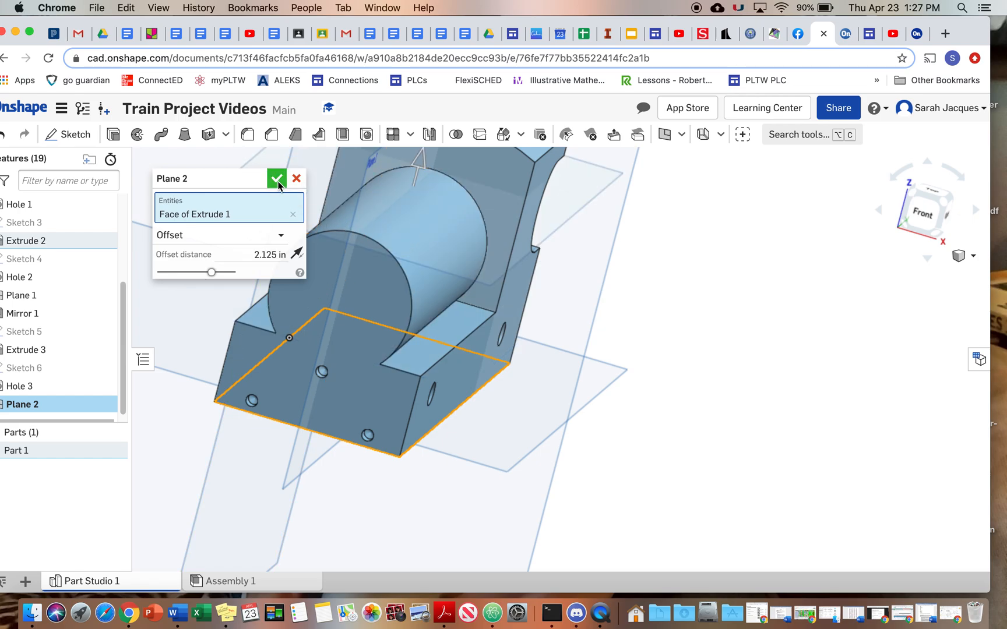
Step: Examine from the front where the new offset plane lies relative to the top of the cylindrical boiler
{"action": "right_click_drag", "start_coordinate": [430, 312], "coordinate": [417, 278]}
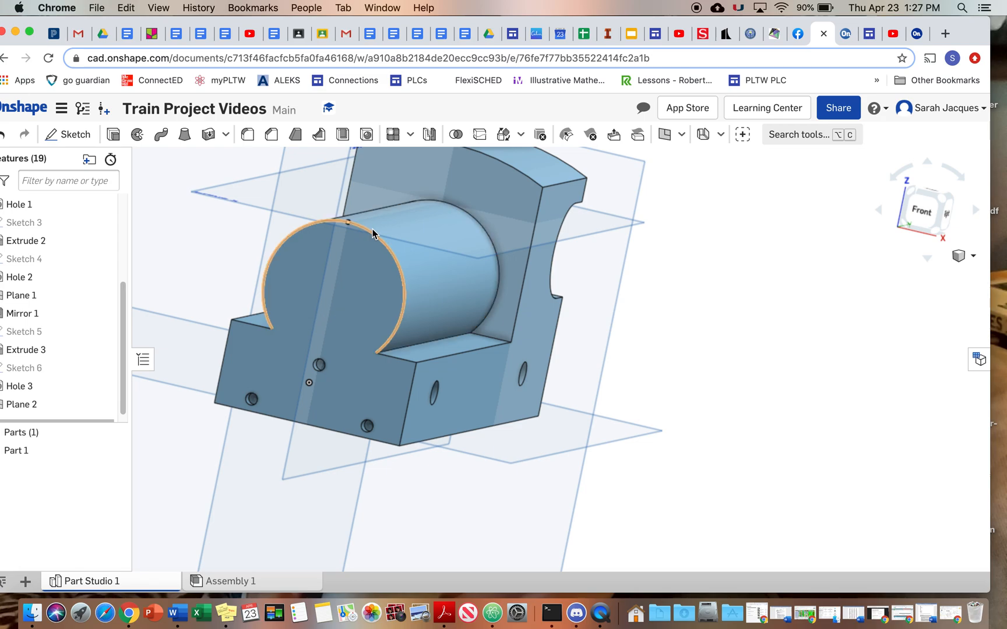
{"action": "right_click_drag", "start_coordinate": [331, 366], "coordinate": [352, 354]}
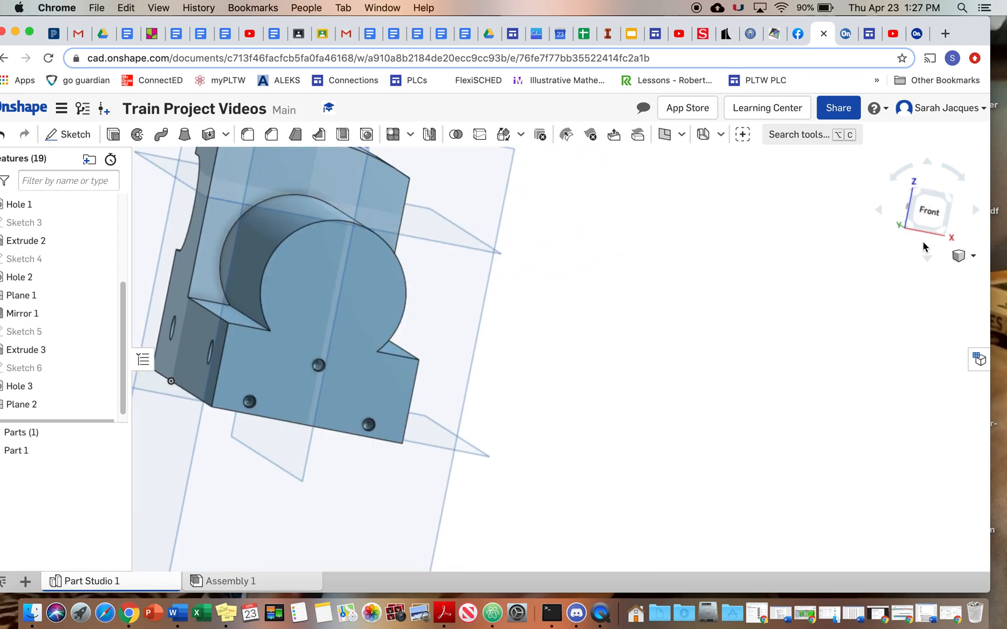
{"action": "left_click", "coordinate": [929, 211]}
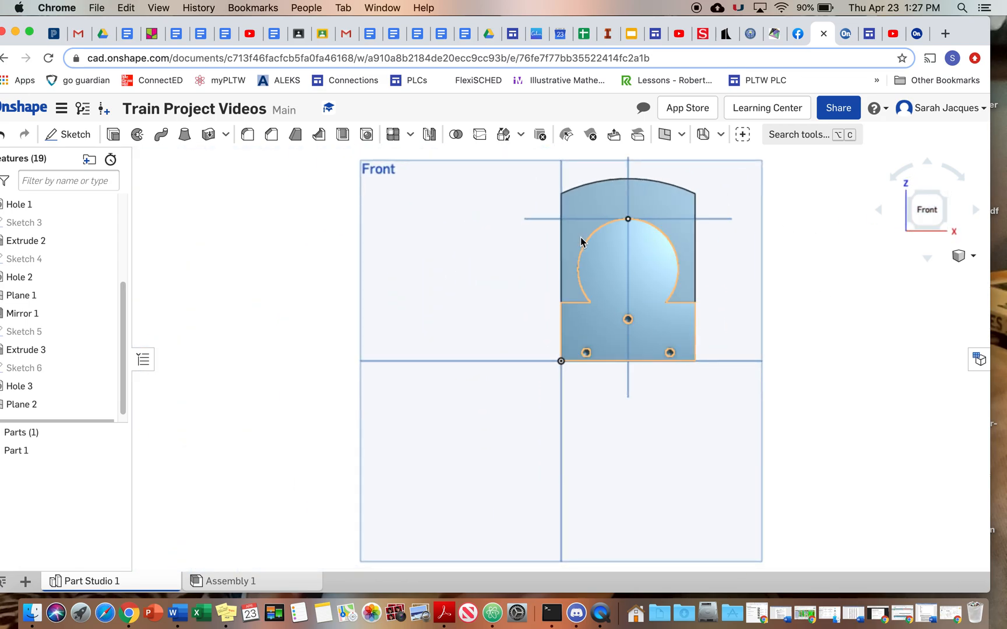
{"action": "scroll", "coordinate": [600, 255], "scroll_direction": "up", "scroll_amount": 5}
{"action": "scroll", "coordinate": [600, 254], "scroll_direction": "up", "scroll_amount": 3}
{"action": "middle_click_drag", "start_coordinate": [717, 244], "coordinate": [475, 349]}
{"action": "right_click_drag", "start_coordinate": [688, 312], "coordinate": [687, 320]}
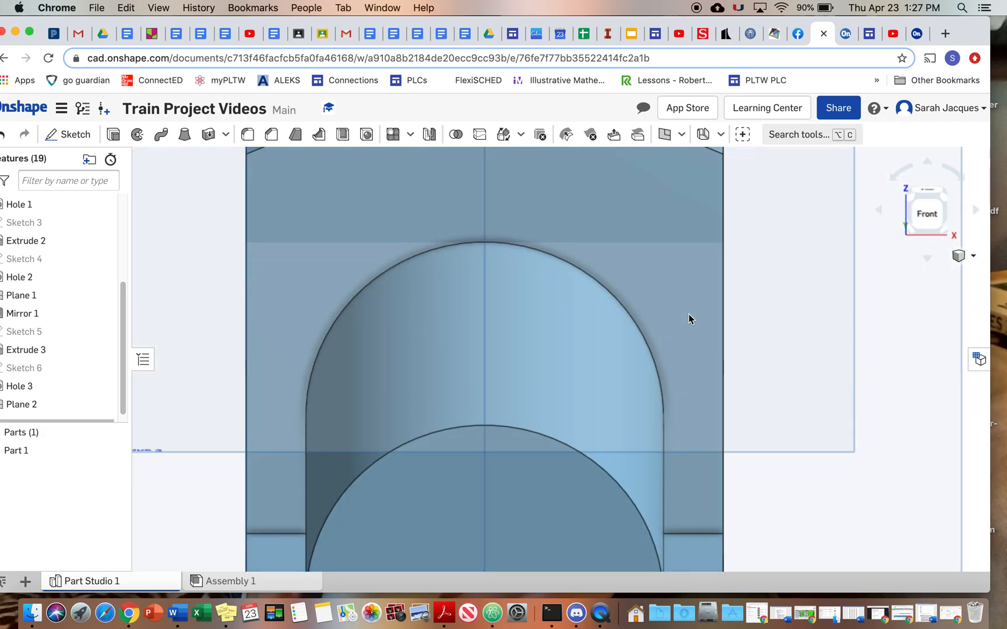
{"action": "left_click", "coordinate": [681, 133]}
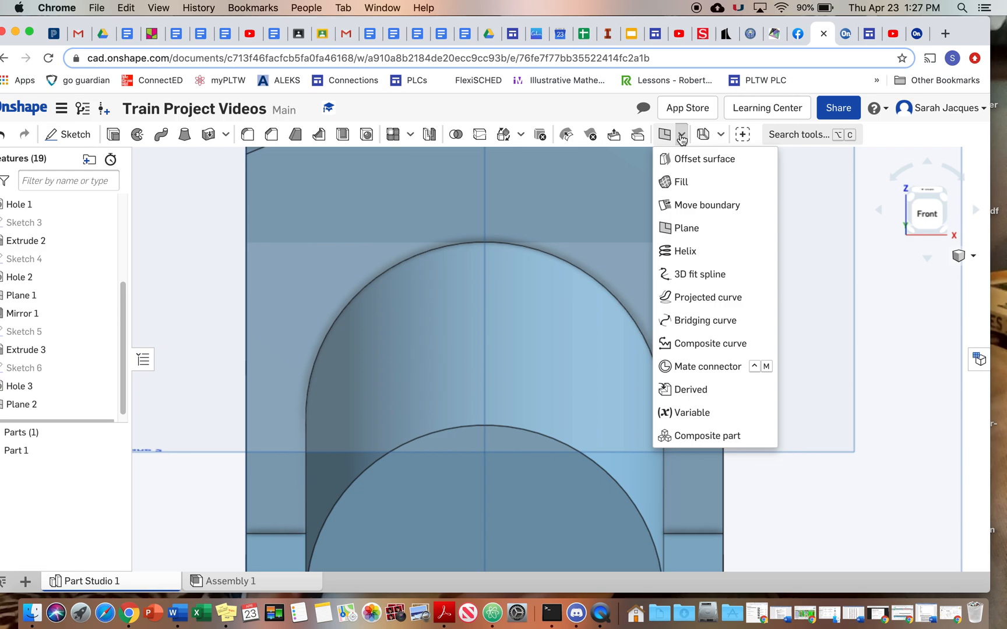
{"action": "left_click", "coordinate": [809, 241]}
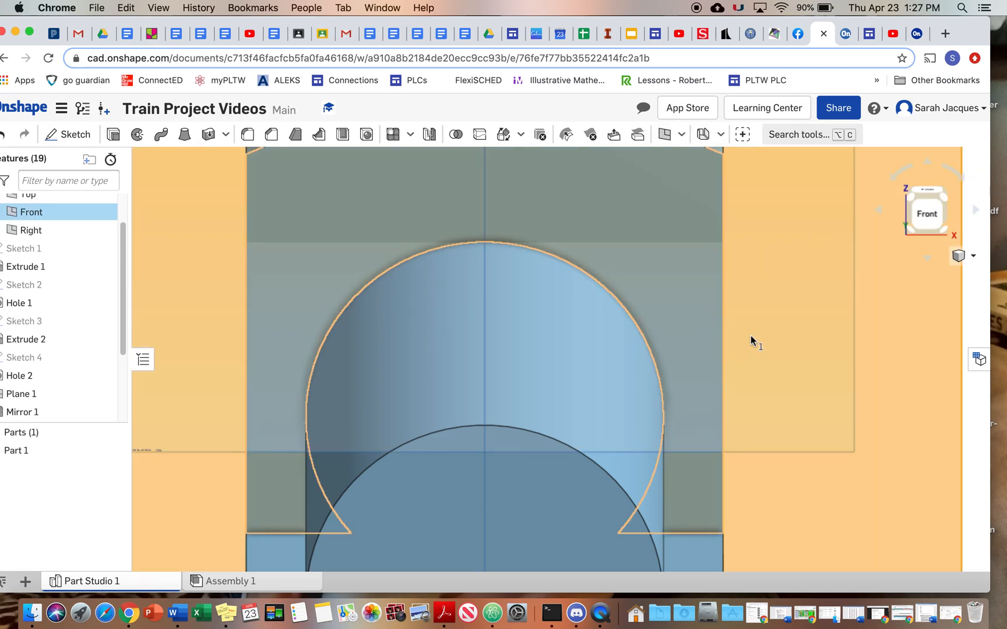
Step: Start a sketch on the new offset plane above the boiler and view it normal to the sketch plane
{"action": "left_click", "coordinate": [947, 201]}
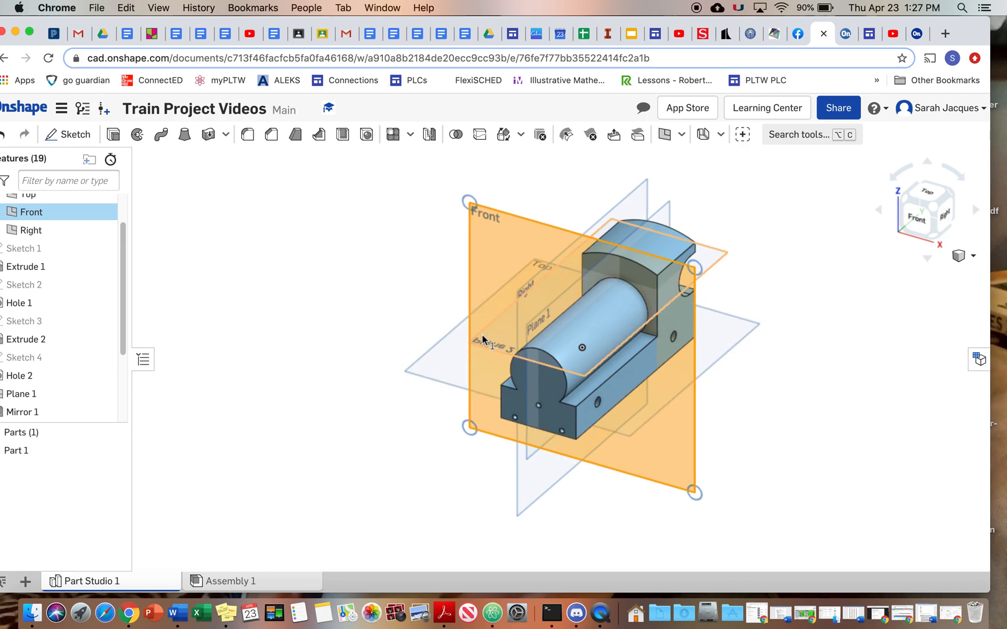
{"action": "left_click", "coordinate": [251, 313]}
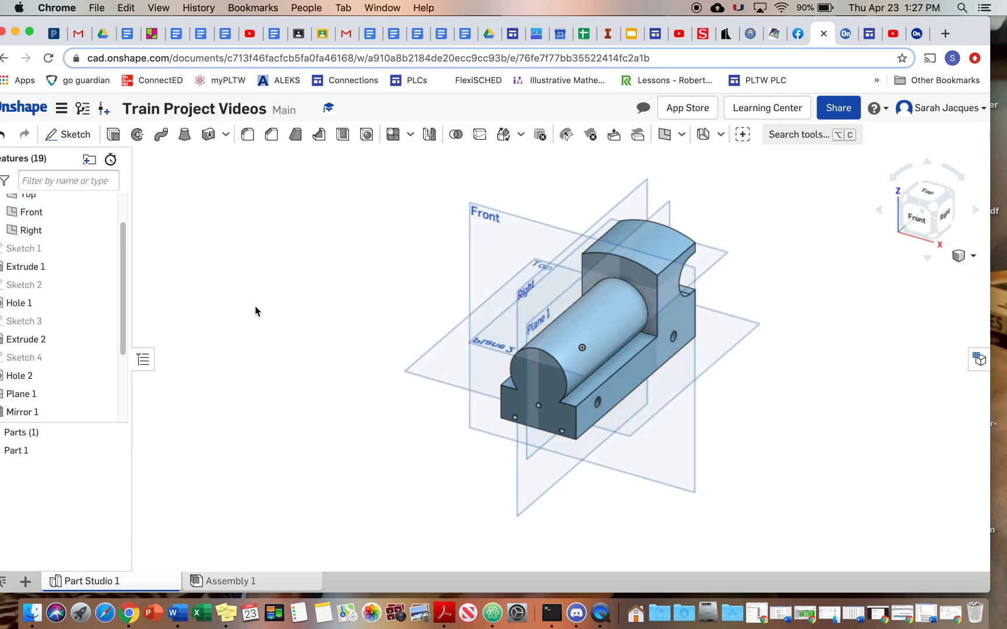
{"action": "right_click", "coordinate": [484, 347]}
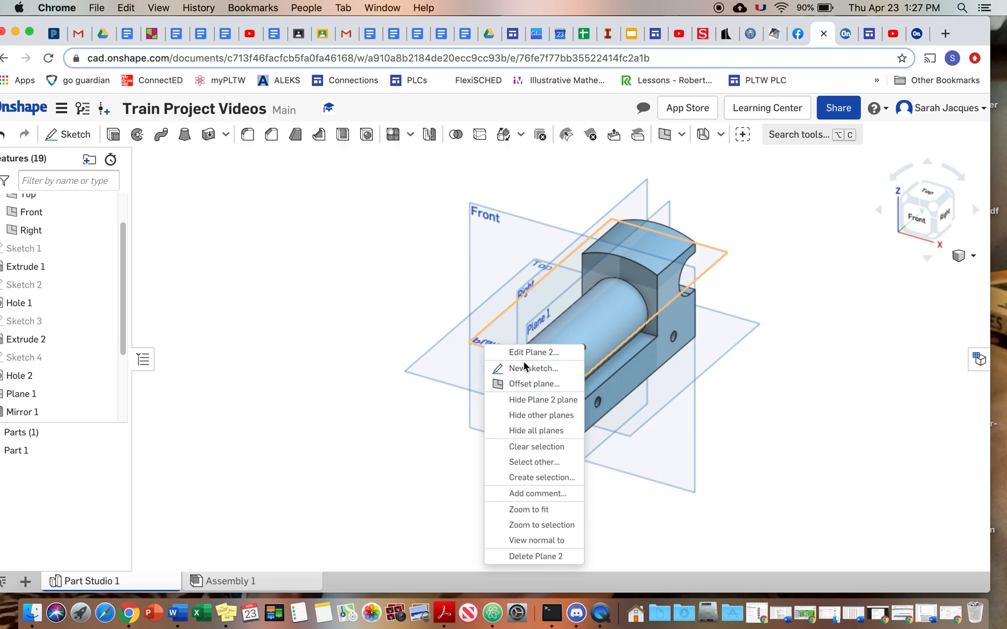
{"action": "left_click", "coordinate": [516, 368]}
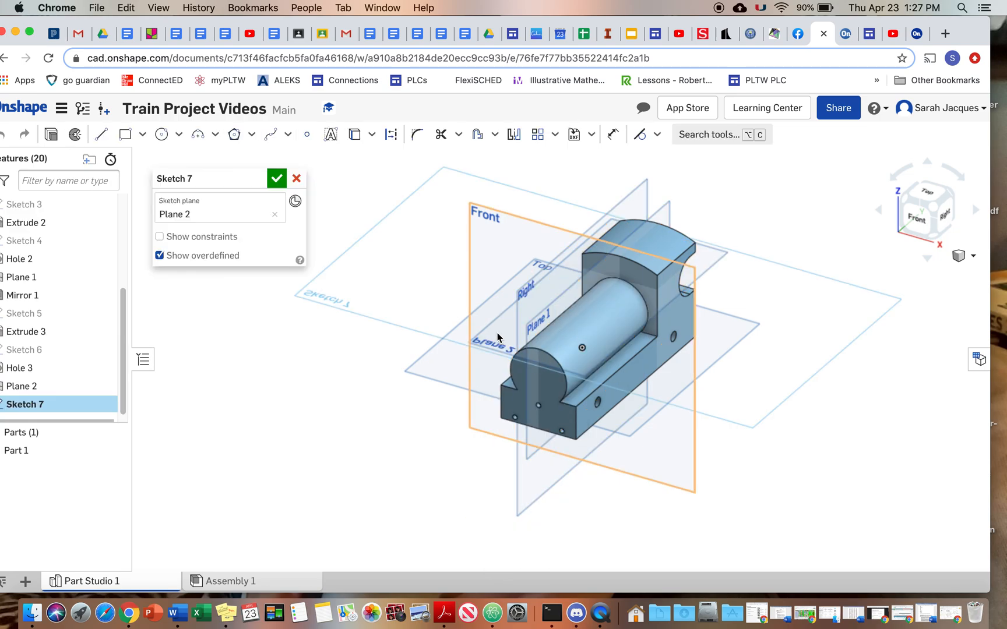
{"action": "right_click", "coordinate": [389, 317]}
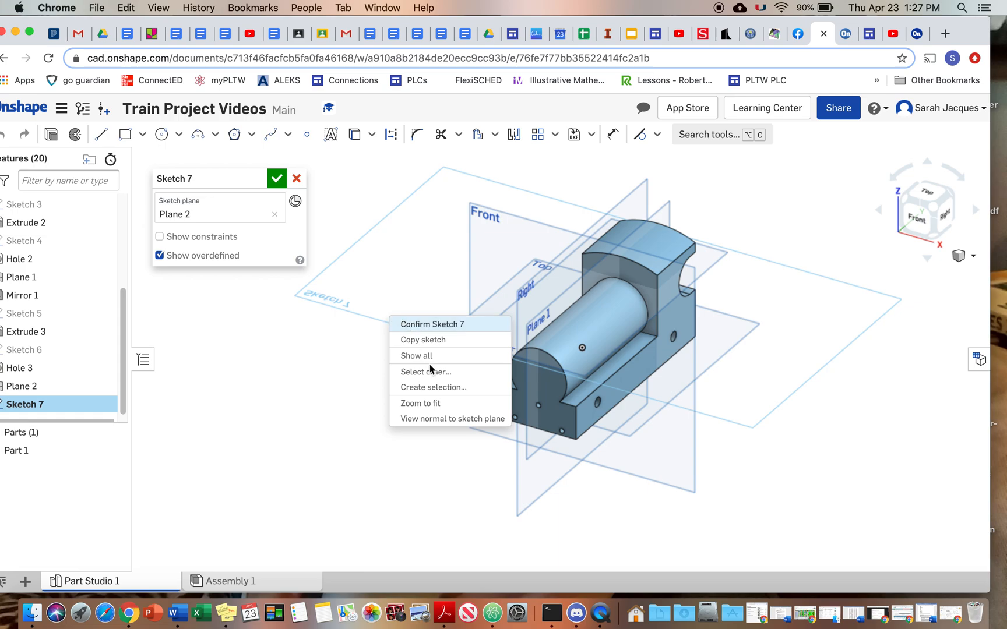
{"action": "left_click", "coordinate": [440, 417]}
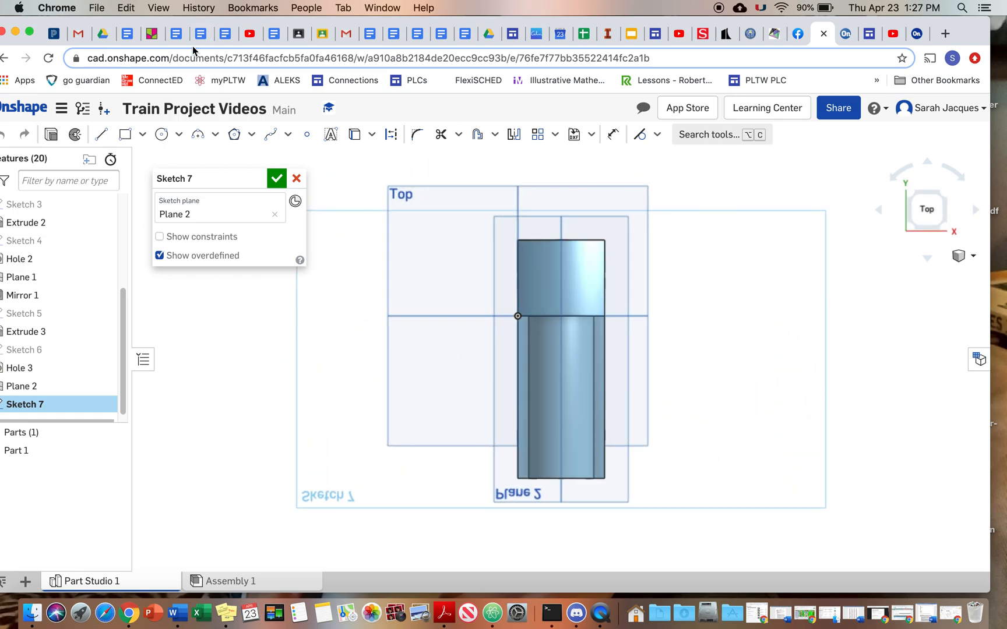
Step: Place a sketch point on the boiler's centreline near the front end, dimensioned 1 in from the body's left side edge
{"action": "left_click", "coordinate": [304, 136]}
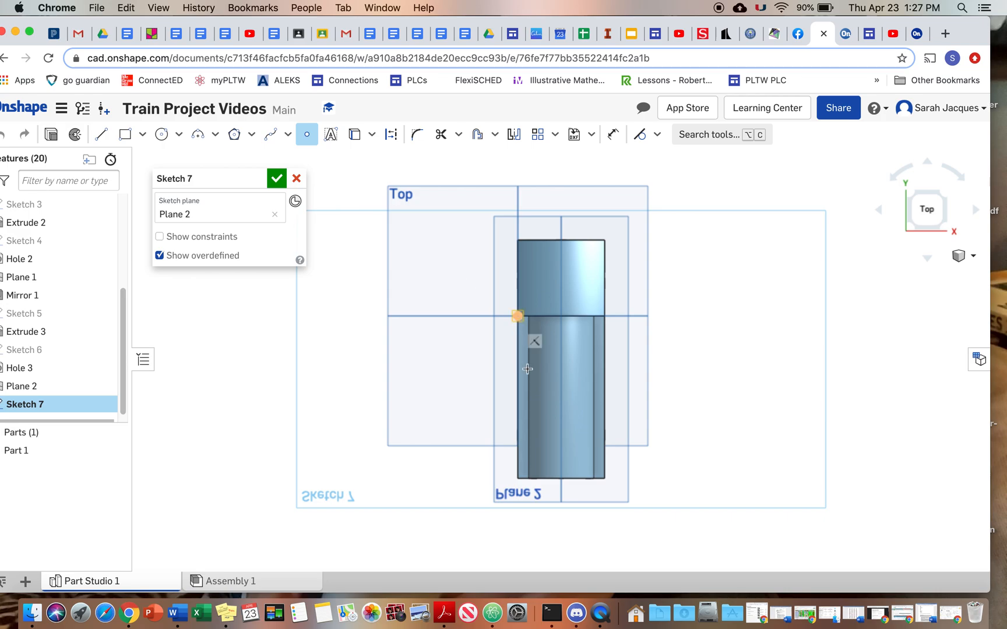
{"action": "left_click", "coordinate": [561, 446]}
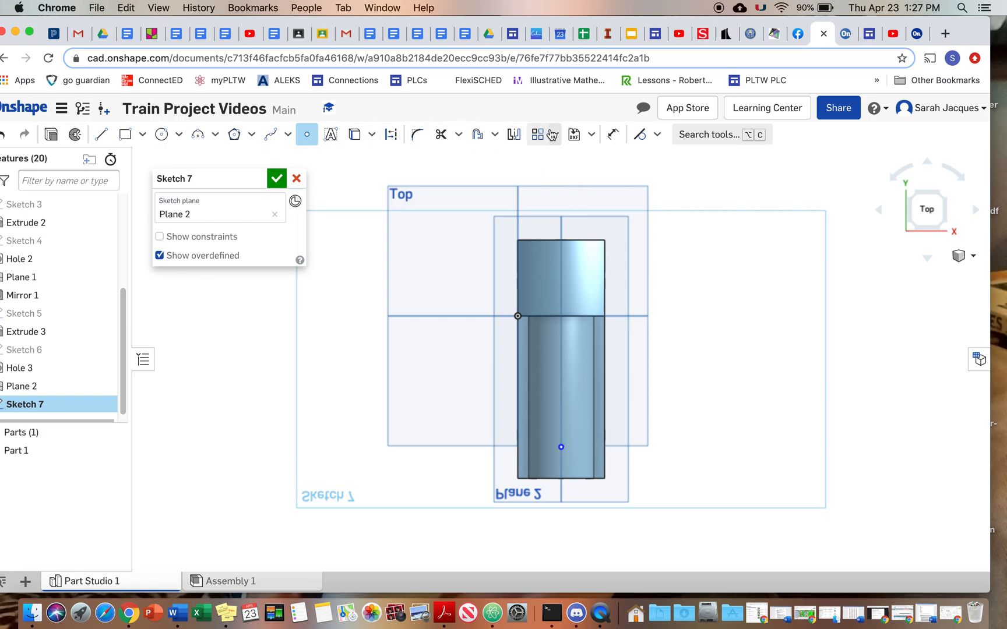
{"action": "left_click", "coordinate": [610, 134]}
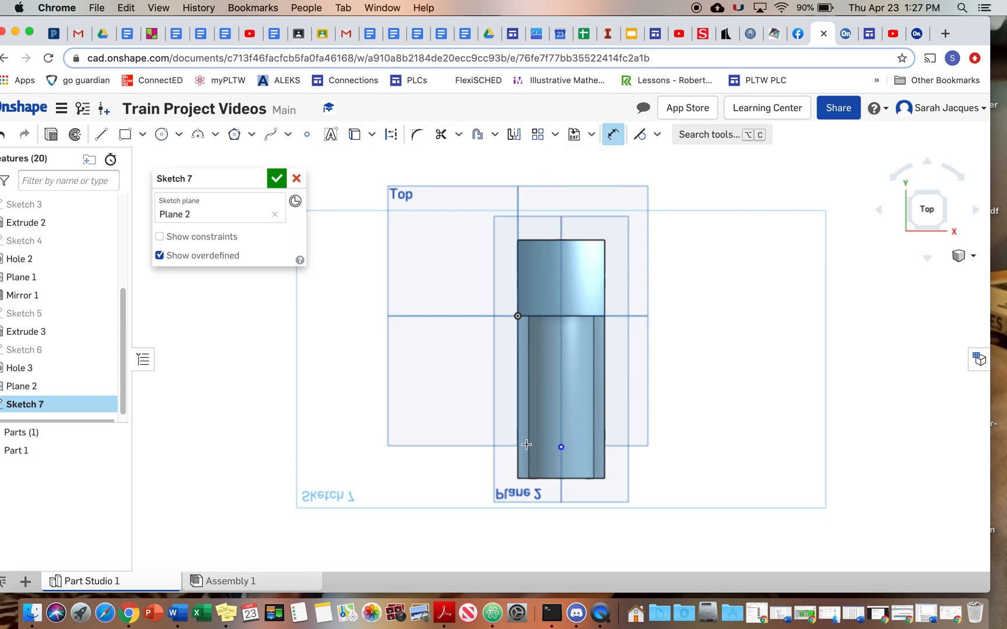
{"action": "left_click", "coordinate": [516, 445]}
{"action": "left_click", "coordinate": [561, 447]}
{"action": "left_click", "coordinate": [545, 441]}
{"action": "key", "text": "Return"}
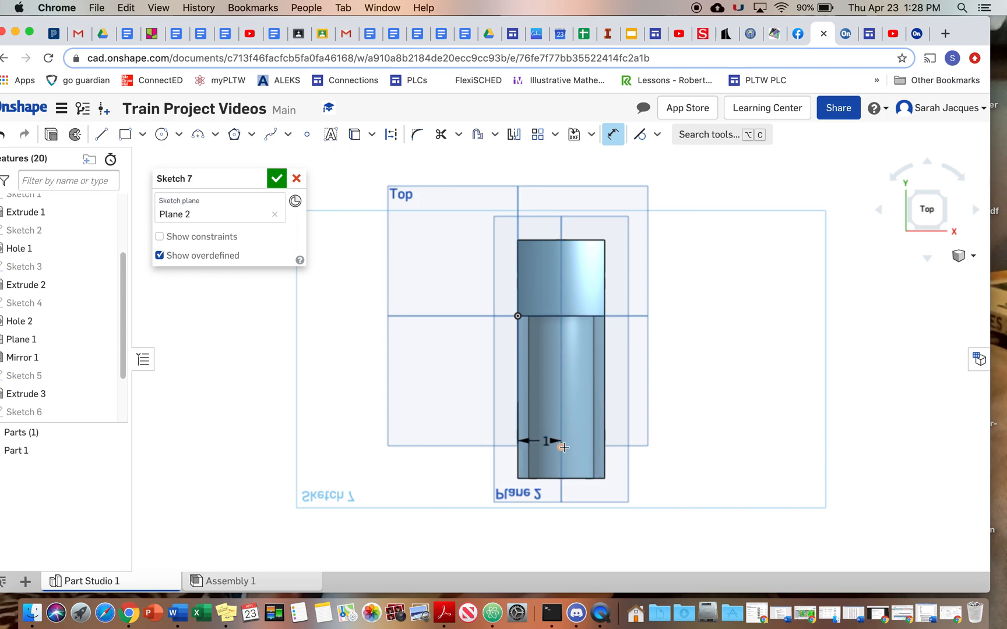
Step: Dimension the point 0.875 in from the body's front edge and finish the sketch
{"action": "left_click", "coordinate": [565, 479]}
{"action": "double_click", "coordinate": [576, 470]}
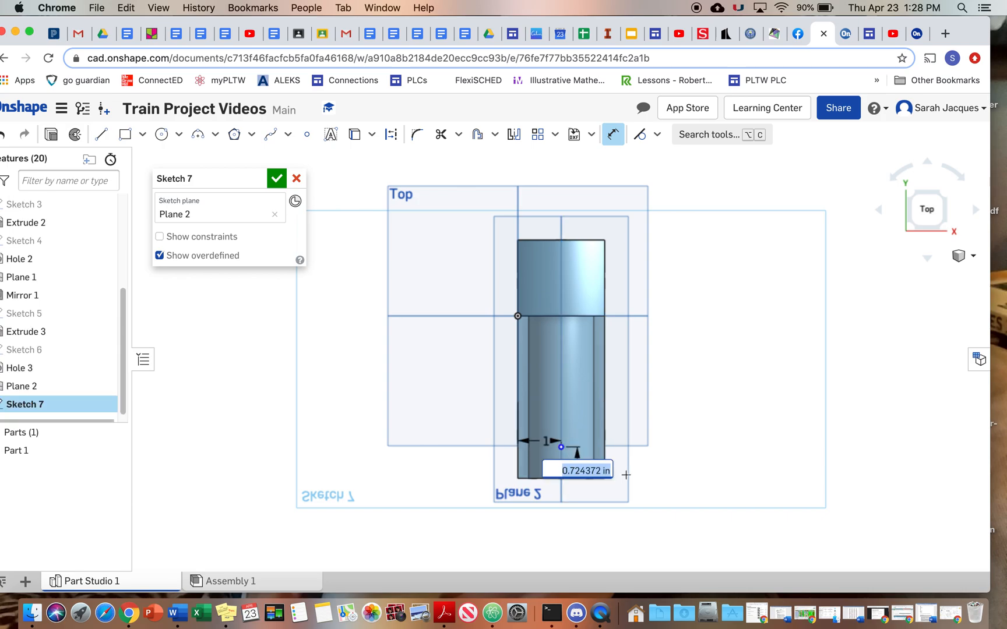
{"action": "key", "text": "BackSpace"}
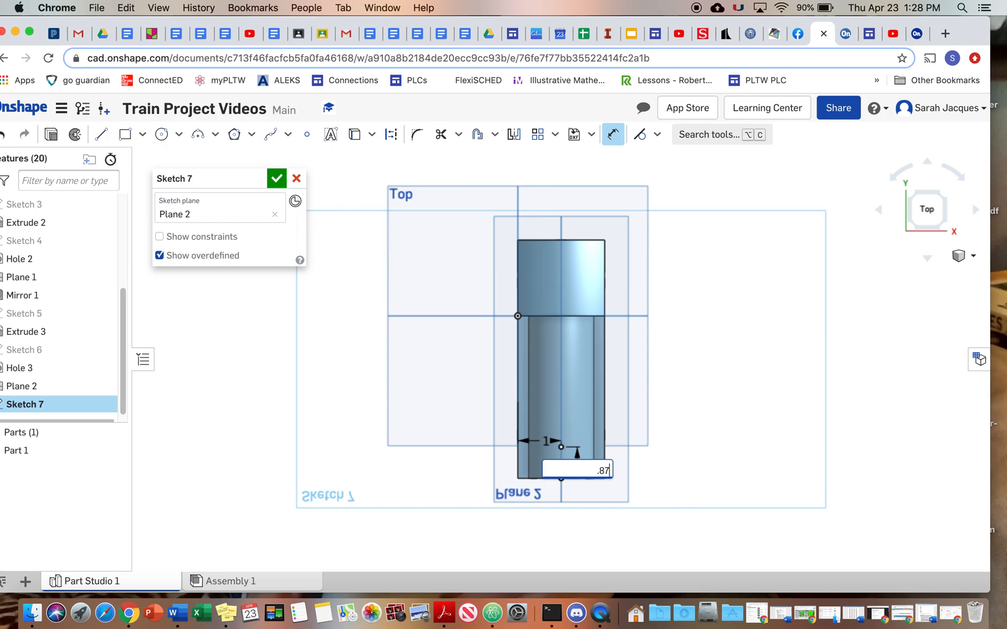
{"action": "key", "text": "Return"}
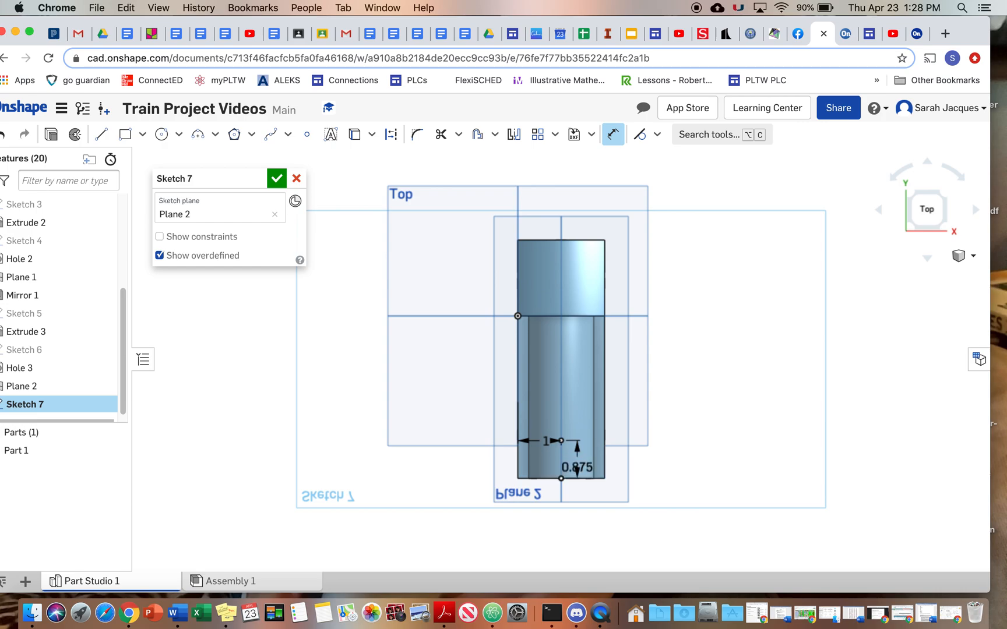
{"action": "left_click", "coordinate": [277, 180]}
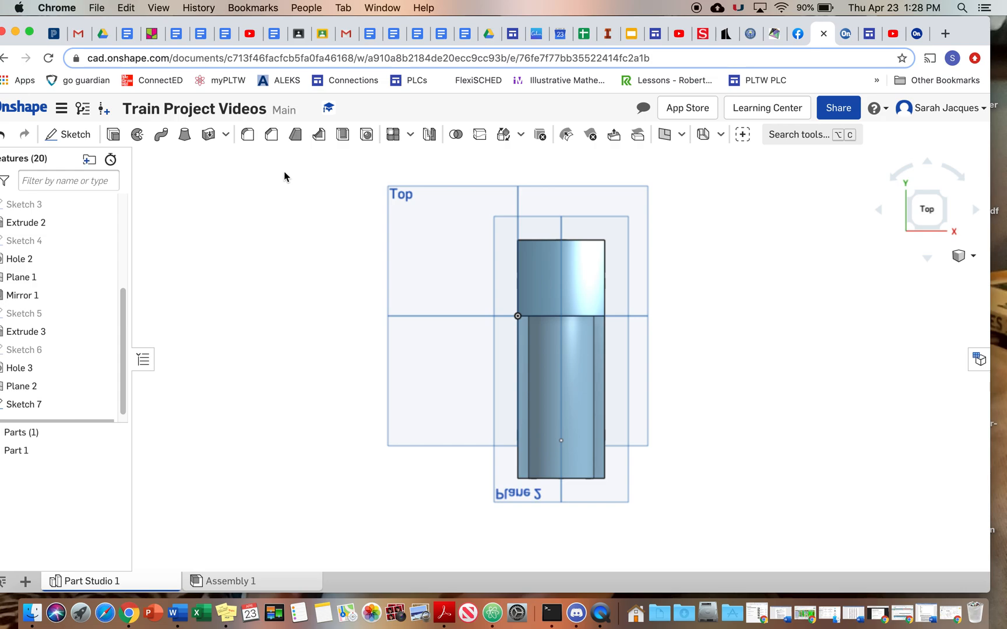
Step: Create a simple blind hole at the sketch point, 0.5 in in diameter and 0.25 in deep from the sketch plane
{"action": "left_click", "coordinate": [366, 136]}
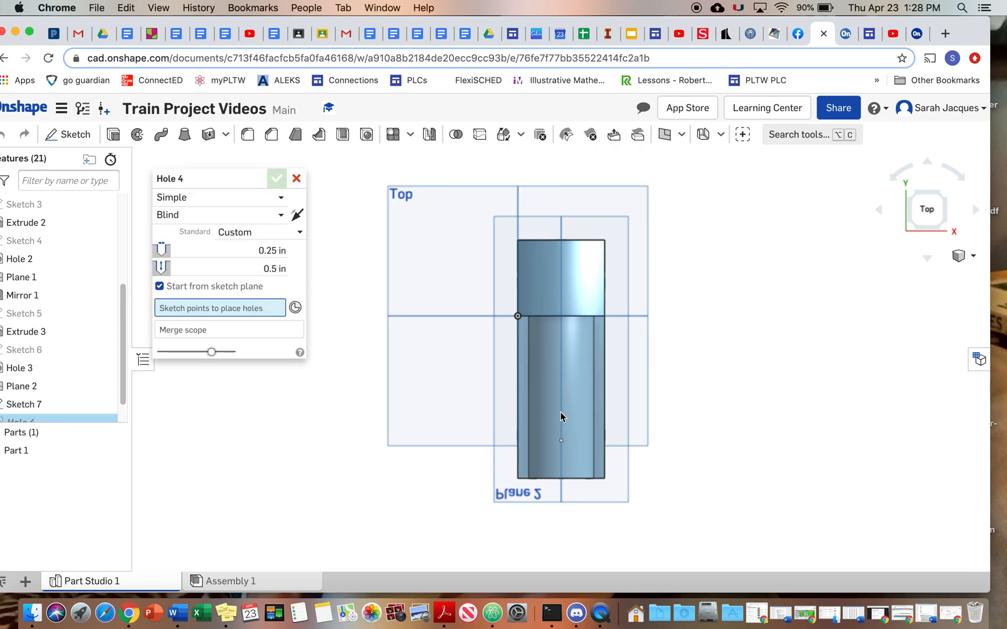
{"action": "left_click", "coordinate": [561, 442]}
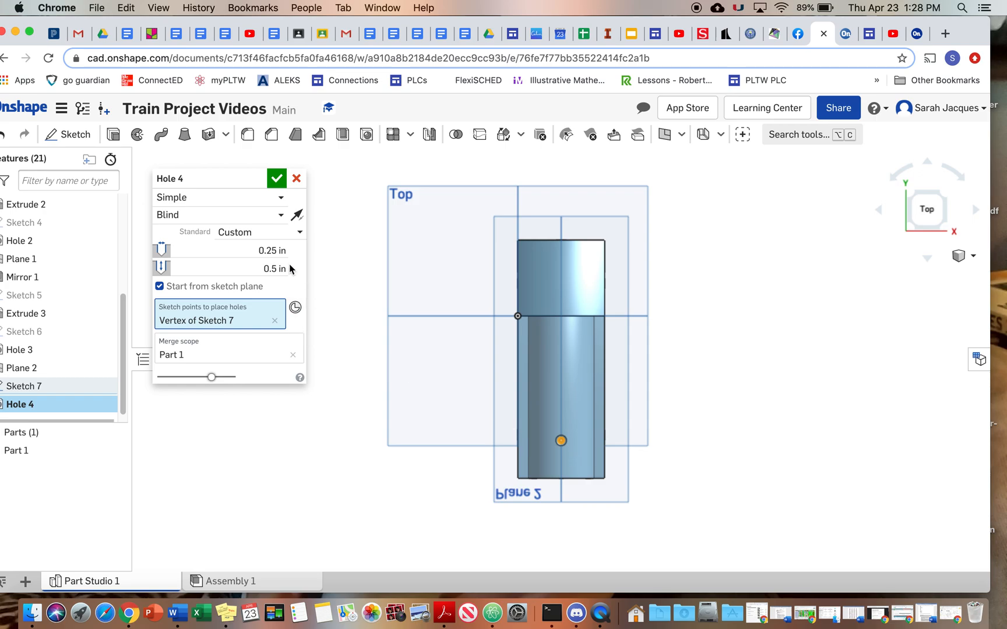
{"action": "left_click", "coordinate": [272, 250]}
{"action": "key", "text": "BackSpace"}
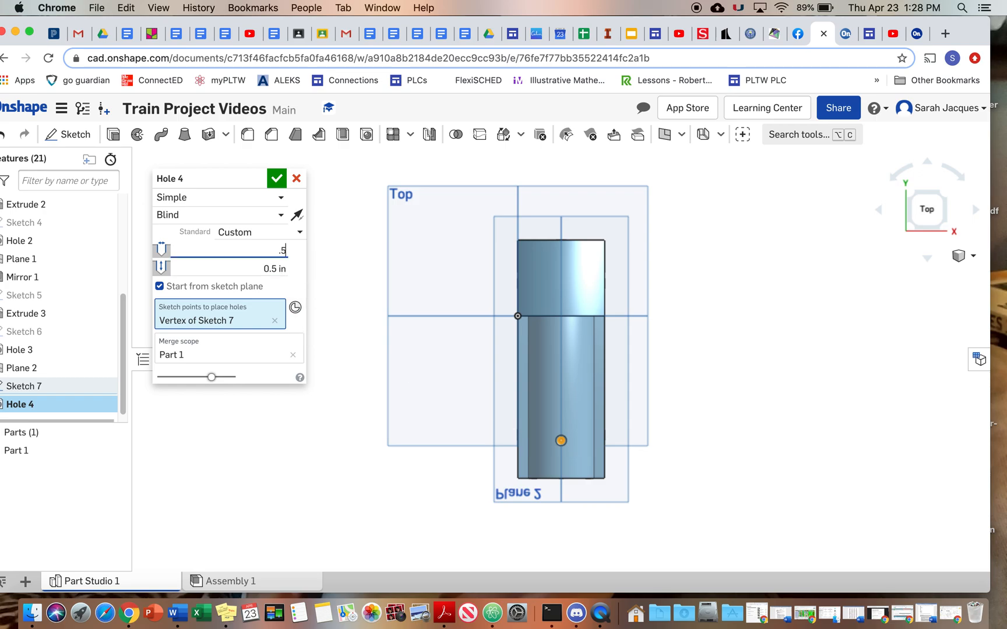
{"action": "type", "text": ".5"}
{"action": "key", "text": "Tab"}
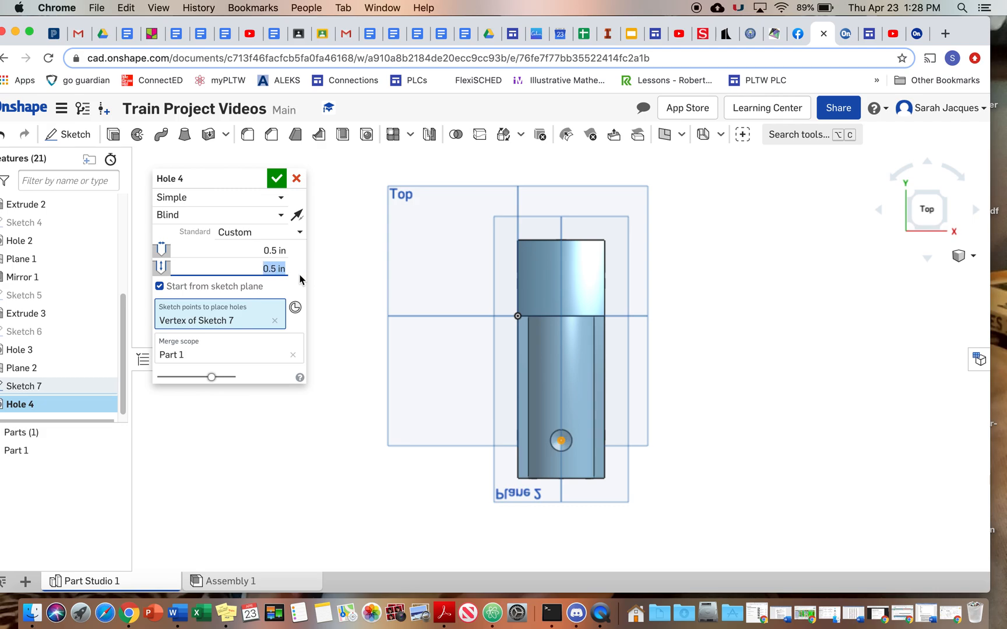
{"action": "left_click", "coordinate": [260, 263]}
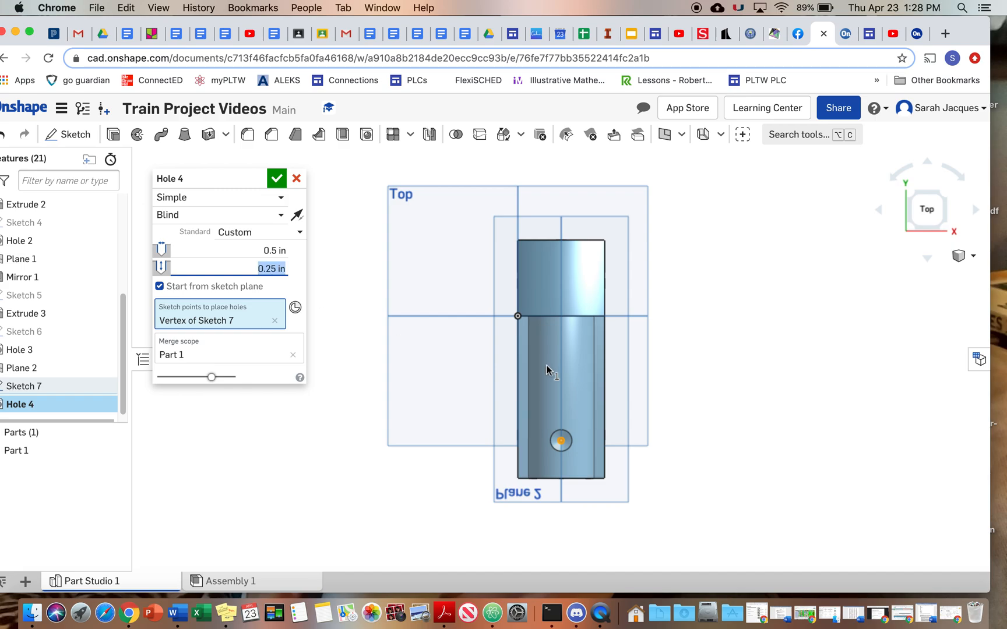
{"action": "key", "text": "Return"}
Step: Hide Plane 2 and Plane 1
{"action": "right_click_drag", "start_coordinate": [519, 312], "coordinate": [482, 345]}
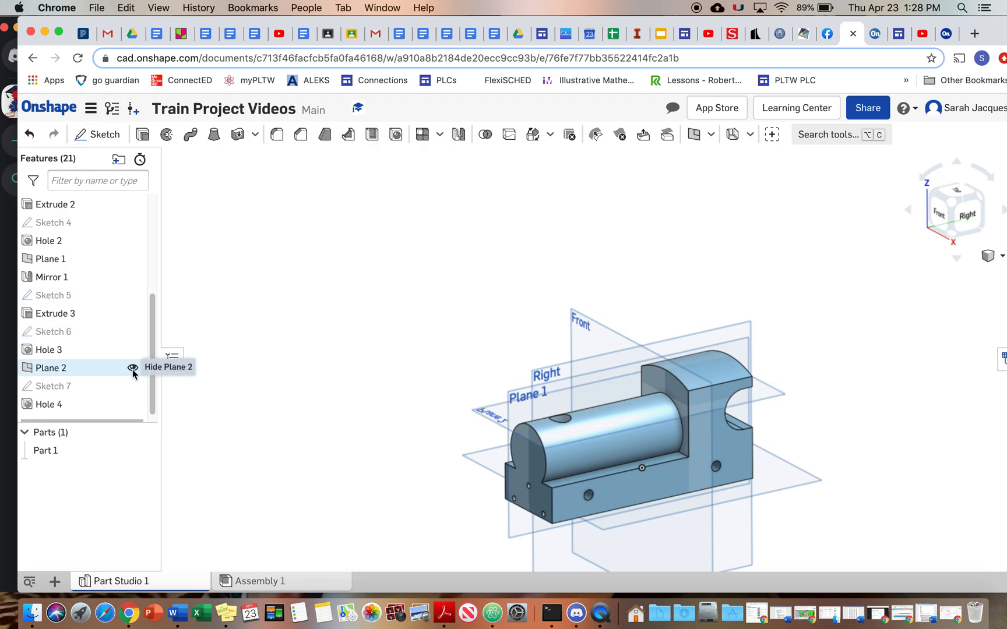
{"action": "left_click", "coordinate": [133, 368]}
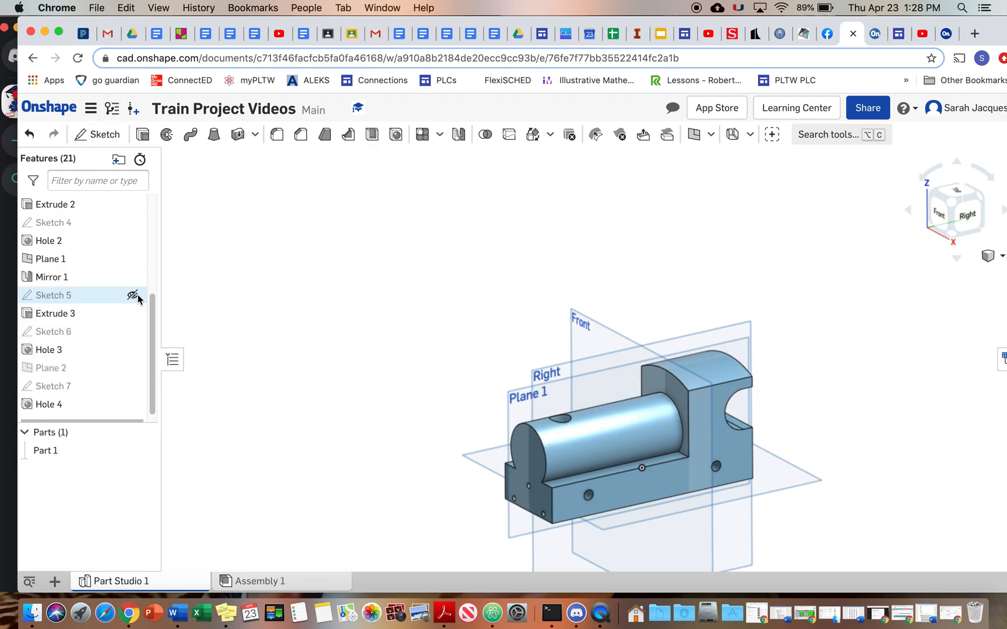
{"action": "left_click", "coordinate": [132, 259]}
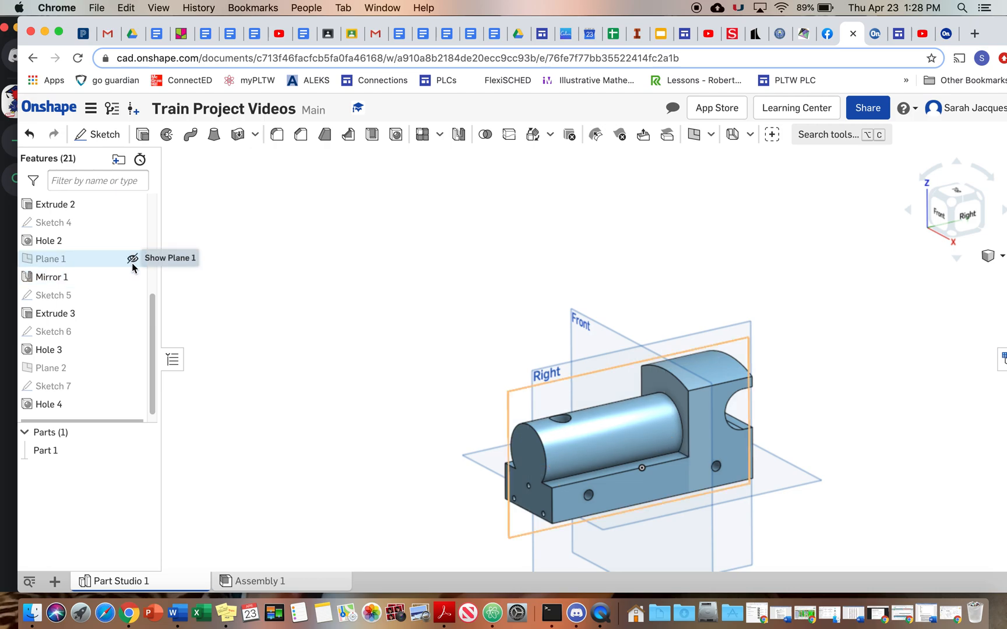
Step: Start a 0.1 in radius fillet on the boiler's front rim and the base's adjoining upper front edge on the right side
{"action": "right_click_drag", "start_coordinate": [322, 376], "coordinate": [359, 384]}
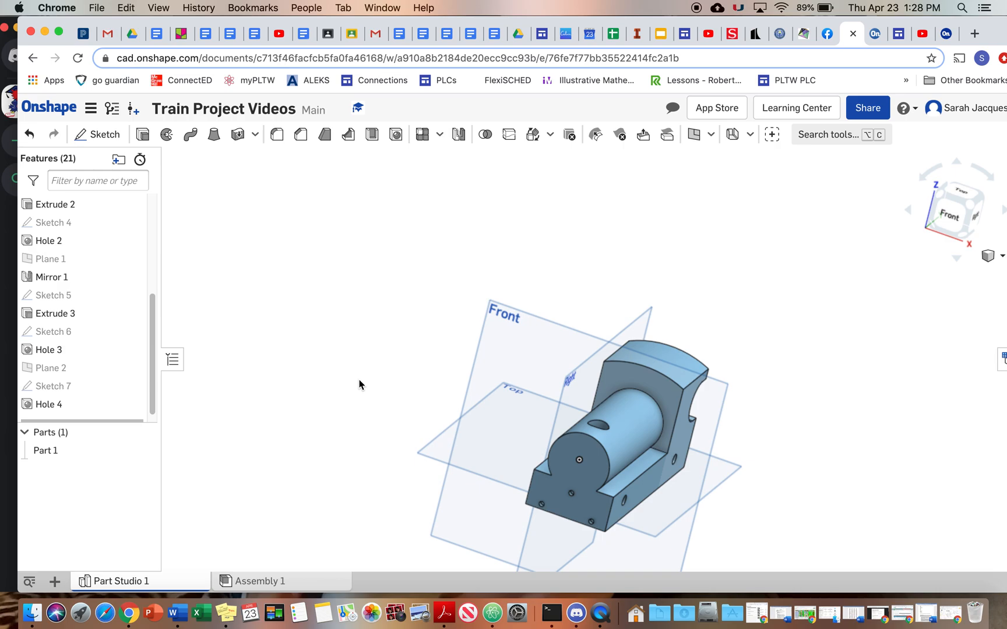
{"action": "right_click_drag", "start_coordinate": [360, 385], "coordinate": [357, 381]}
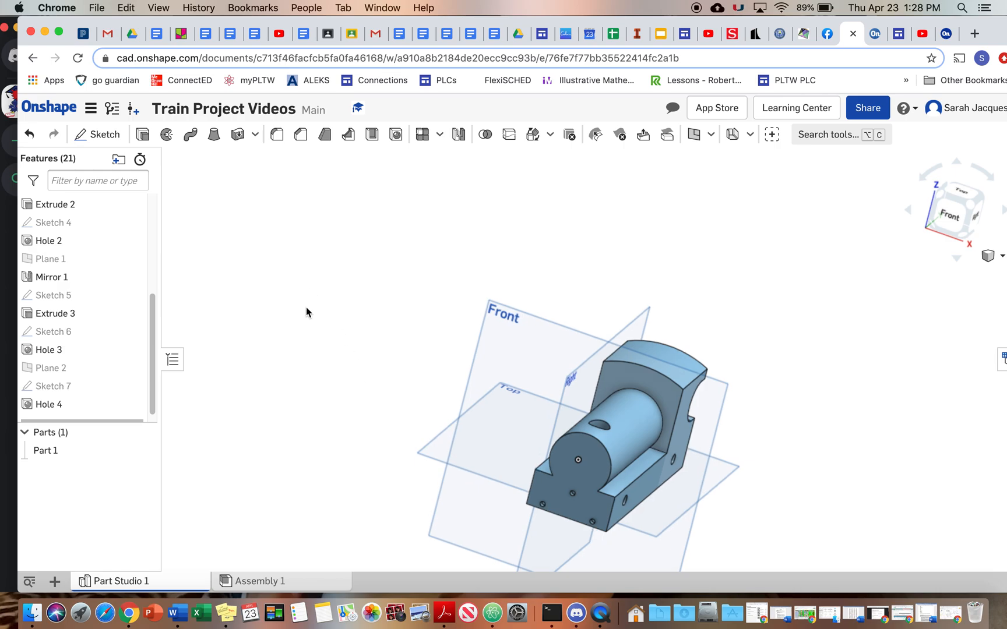
{"action": "left_click", "coordinate": [274, 136]}
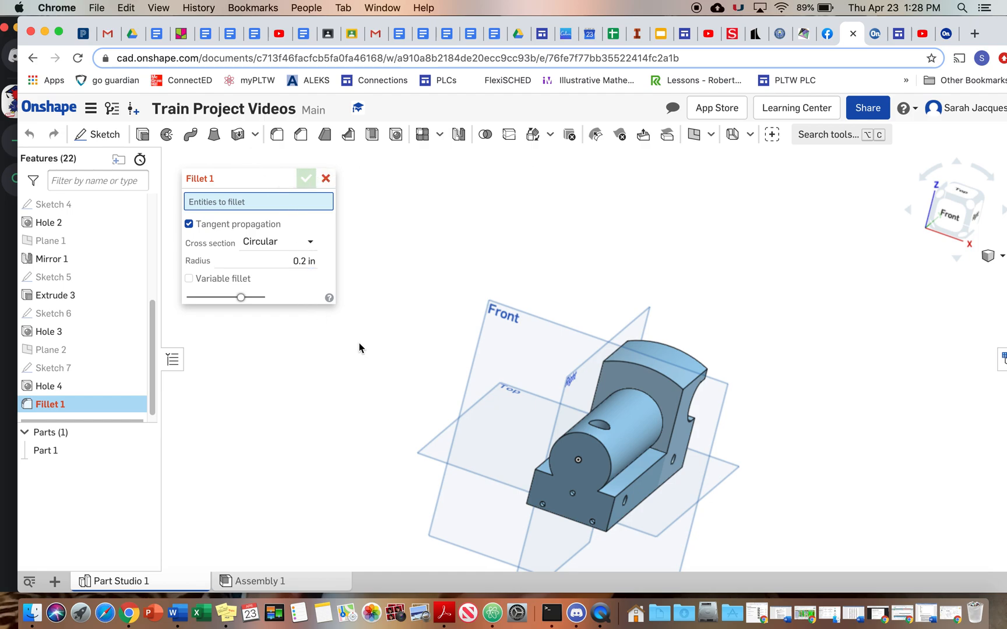
{"action": "left_click", "coordinate": [309, 264]}
{"action": "type", "text": ".1"}
{"action": "key", "text": "Return"}
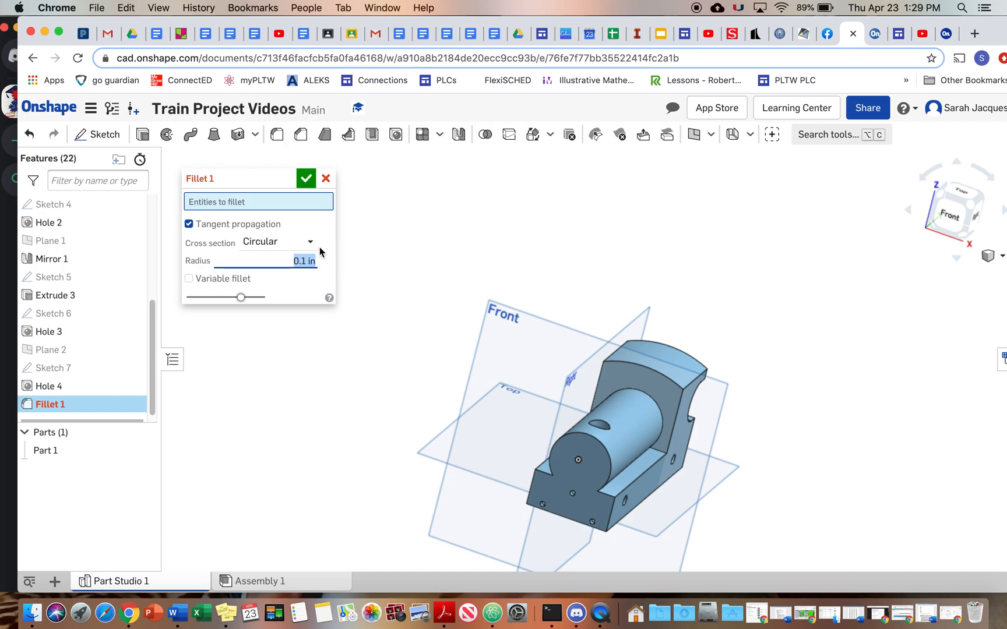
{"action": "left_click", "coordinate": [606, 466]}
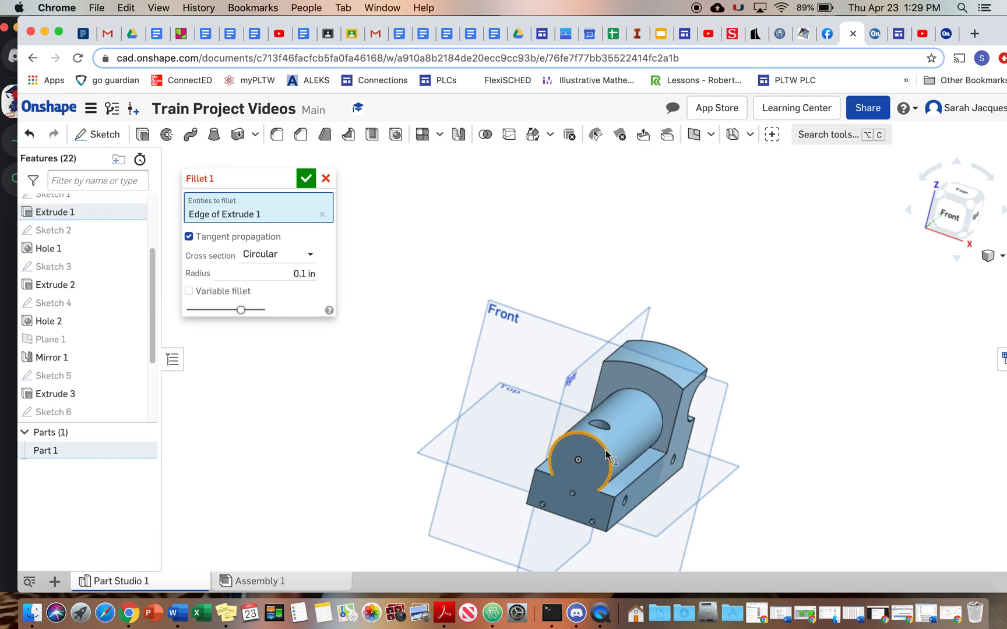
{"action": "left_click", "coordinate": [603, 494]}
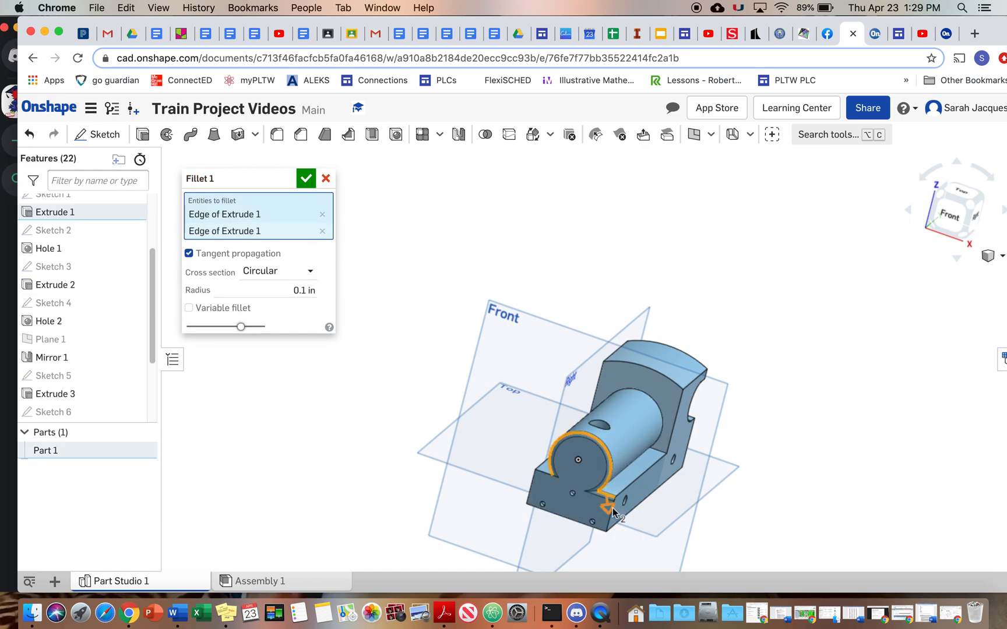
Step: Add the base's remaining front-face edges to the fillet: both vertical edges, the bottom edge and the upper edge on the left side
{"action": "scroll", "coordinate": [616, 519], "scroll_direction": "up", "scroll_amount": 3}
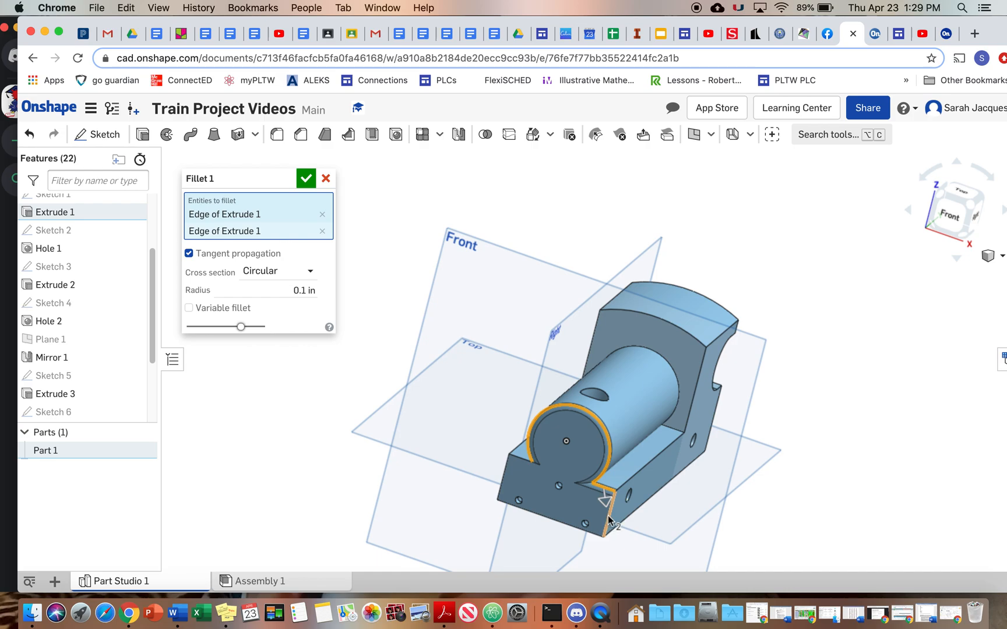
{"action": "left_click", "coordinate": [609, 521]}
{"action": "scroll", "coordinate": [594, 542], "scroll_direction": "up", "scroll_amount": 5}
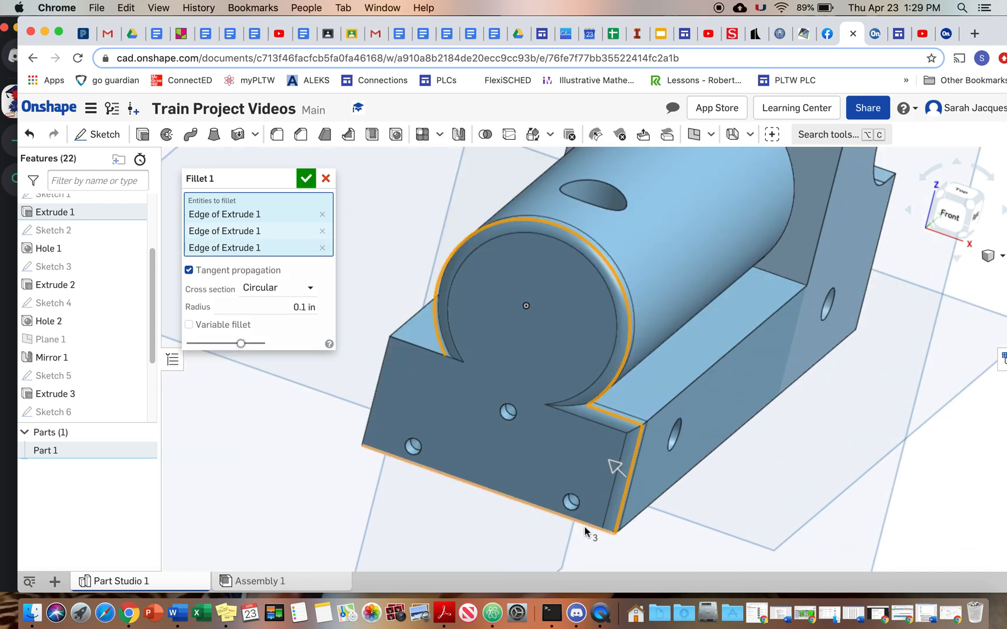
{"action": "left_click", "coordinate": [585, 530]}
{"action": "left_click", "coordinate": [367, 415]}
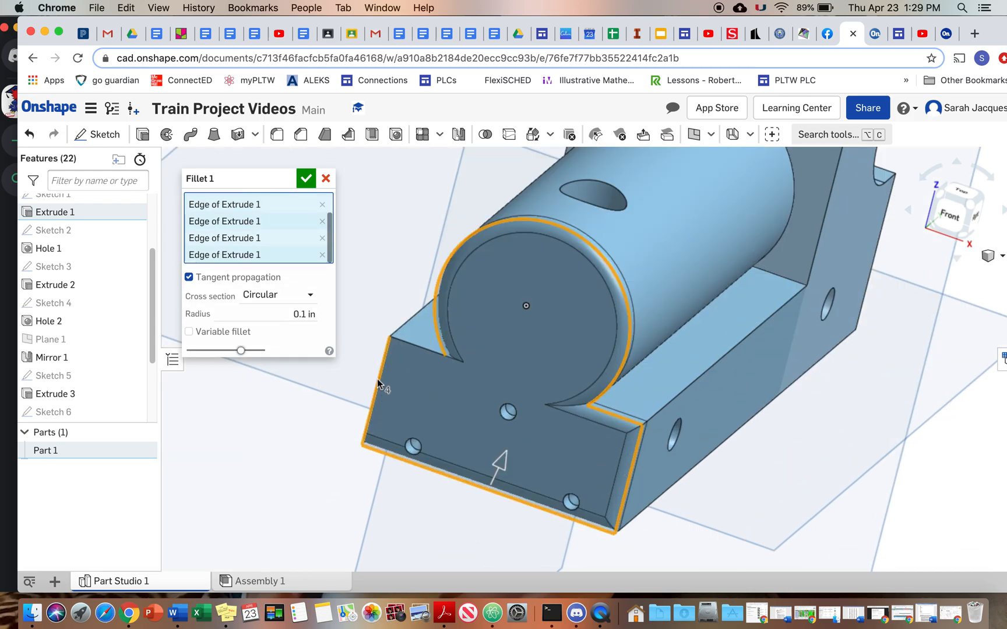
{"action": "left_click", "coordinate": [406, 341]}
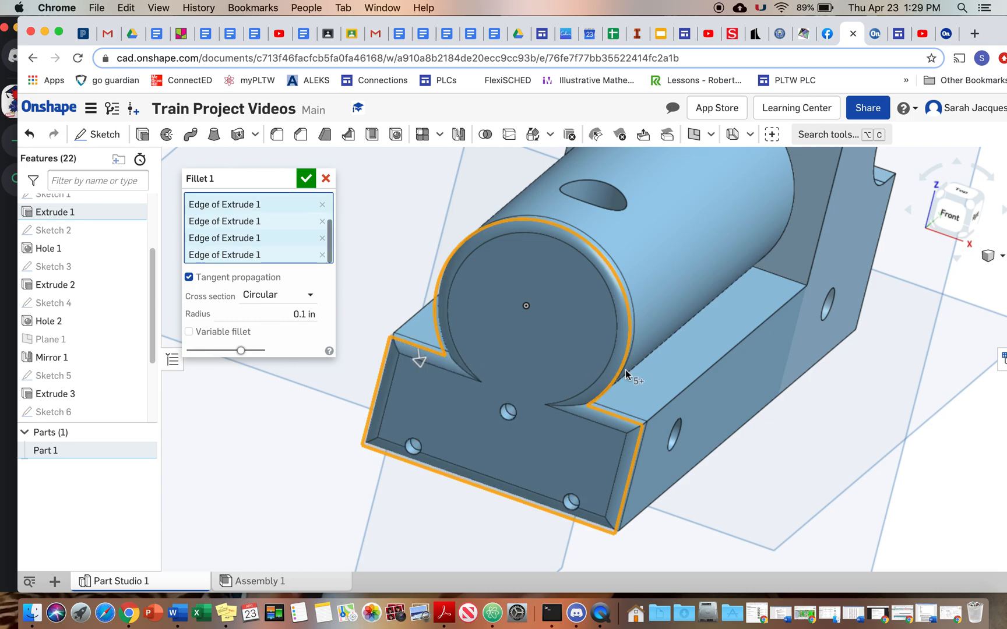
Step: Add the right side's long edges to the fillet: the base's upper and lower outer edges and the seam with the boiler
{"action": "left_click", "coordinate": [700, 379]}
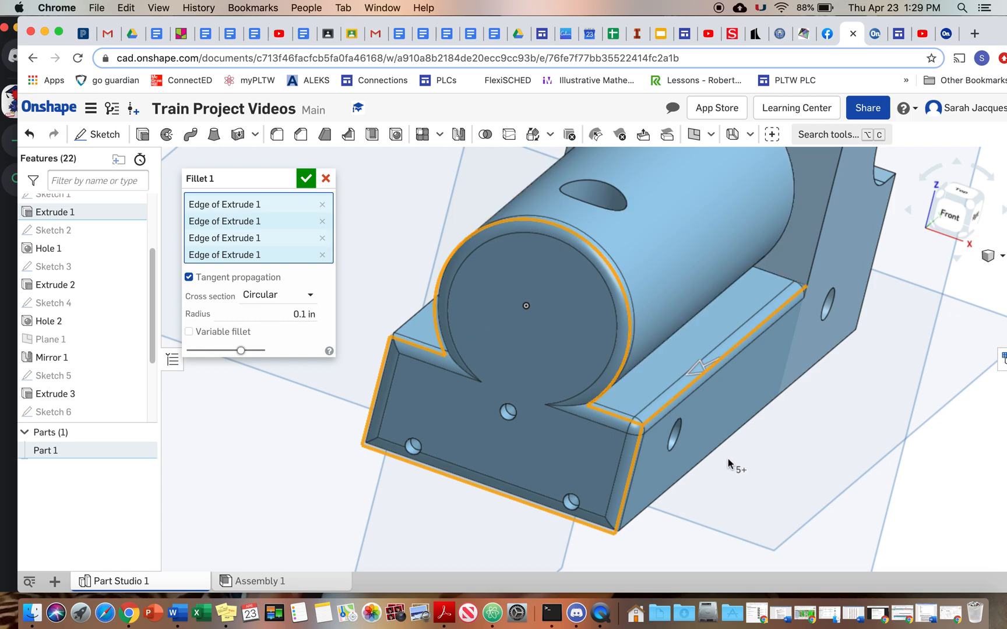
{"action": "left_click", "coordinate": [715, 448]}
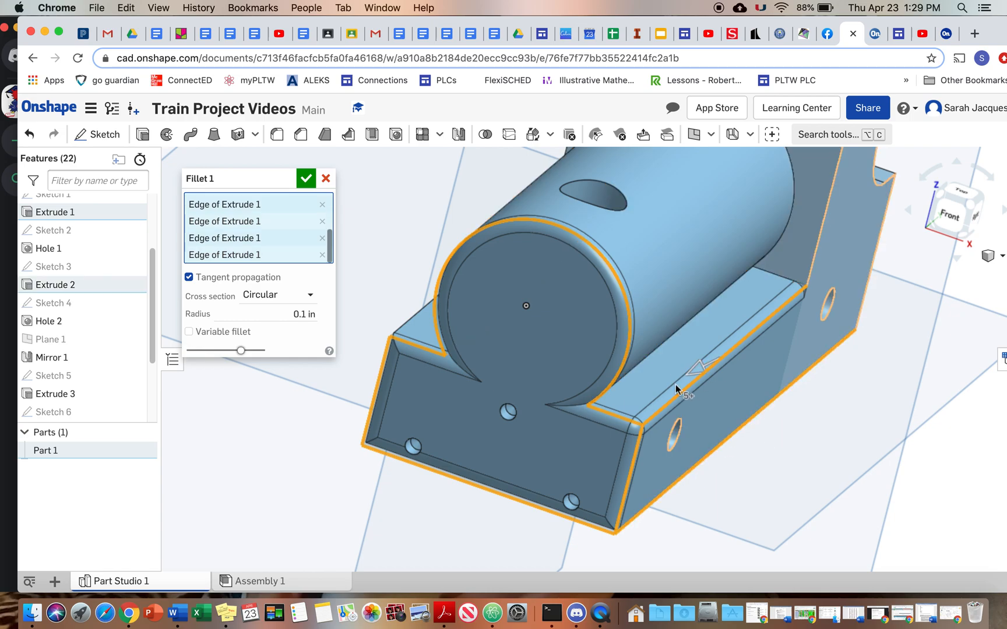
{"action": "right_click_drag", "start_coordinate": [658, 362], "coordinate": [642, 349]}
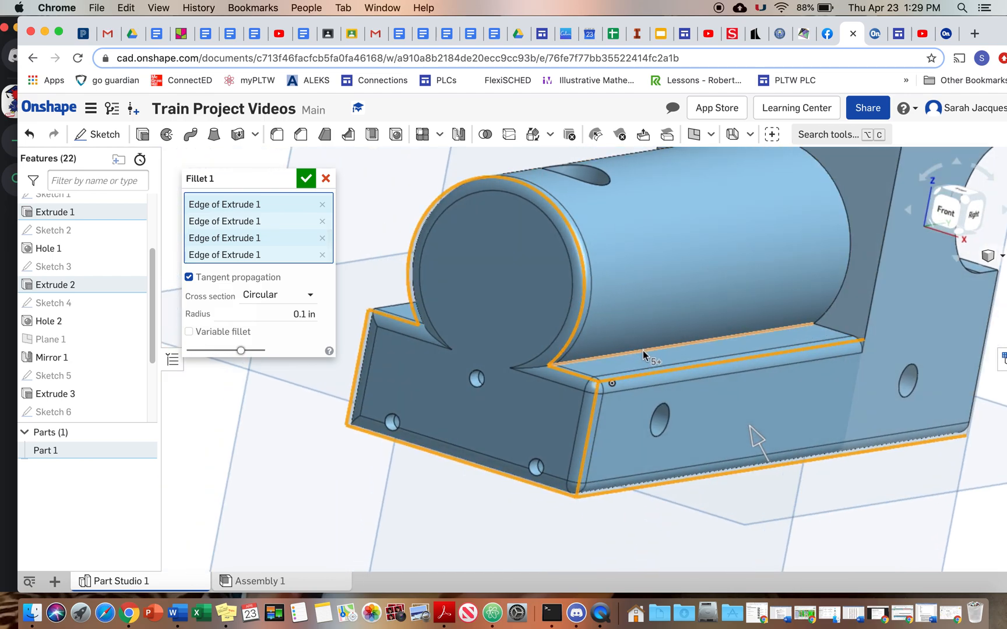
{"action": "left_click", "coordinate": [643, 350]}
Step: Add the left side's seam between boiler and base and the upper and lower outer edges to the fillet
{"action": "right_click_drag", "start_coordinate": [539, 382], "coordinate": [607, 417]}
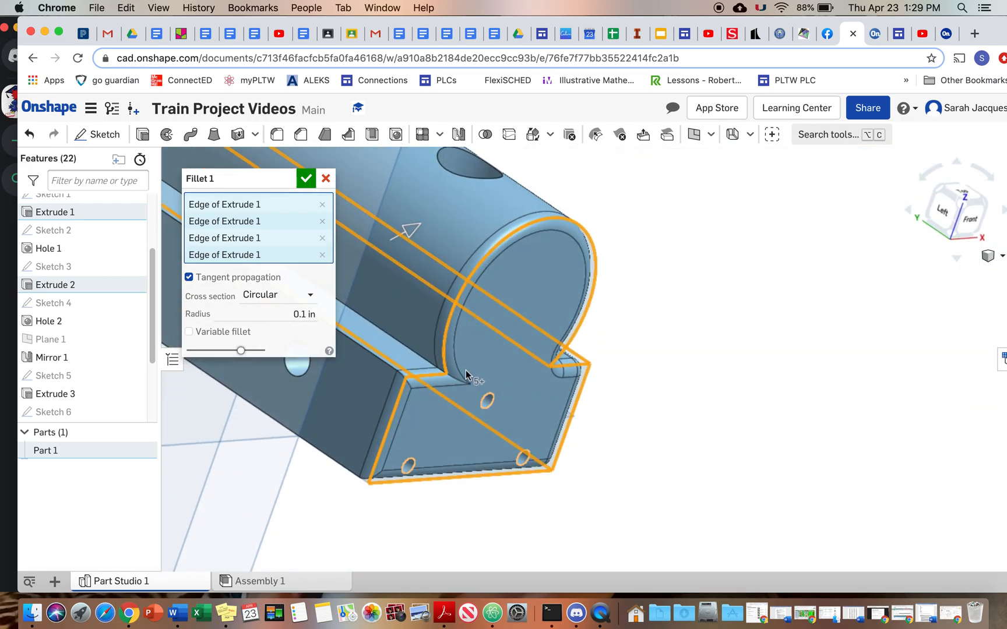
{"action": "left_click", "coordinate": [433, 367]}
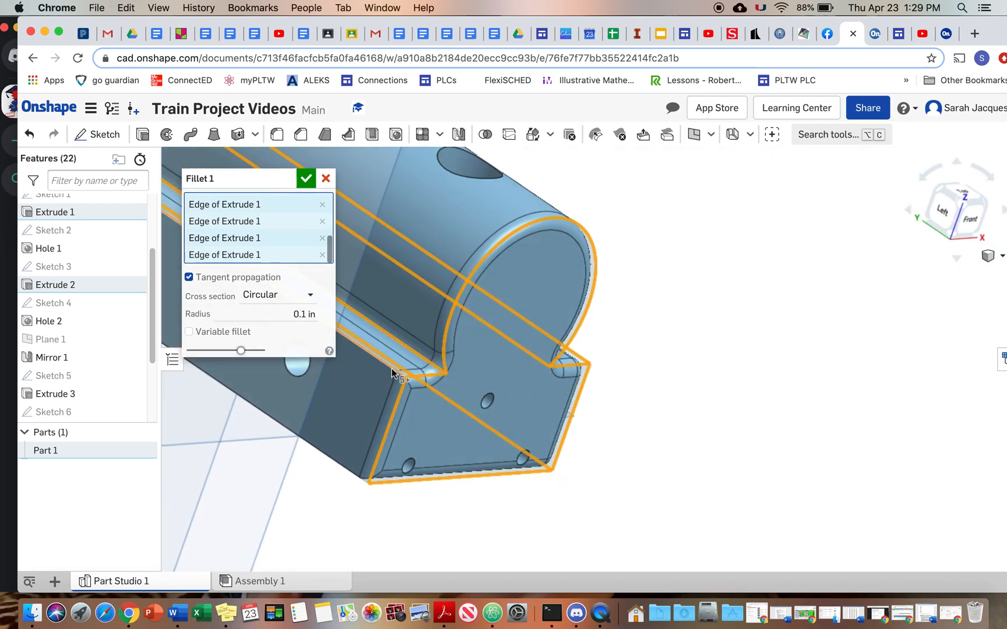
{"action": "left_click", "coordinate": [392, 372]}
{"action": "left_click", "coordinate": [336, 464]}
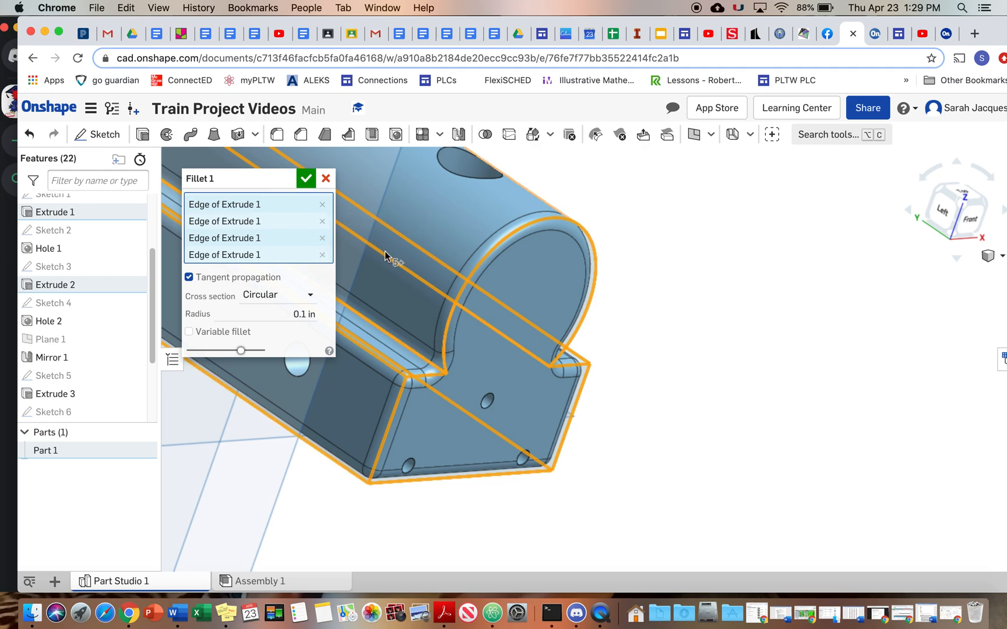
Step: Add the left side of the cab to the fillet: its front vertical edge, roof edge, window arc and rear vertical edge
{"action": "mouse_move", "coordinate": [386, 266]}
{"action": "right_mouse_down"}
{"action": "mouse_move", "coordinate": [422, 271]}
{"action": "mouse_move", "coordinate": [397, 271]}
{"action": "right_mouse_up"}
{"action": "middle_click_drag", "start_coordinate": [397, 271], "coordinate": [862, 401]}
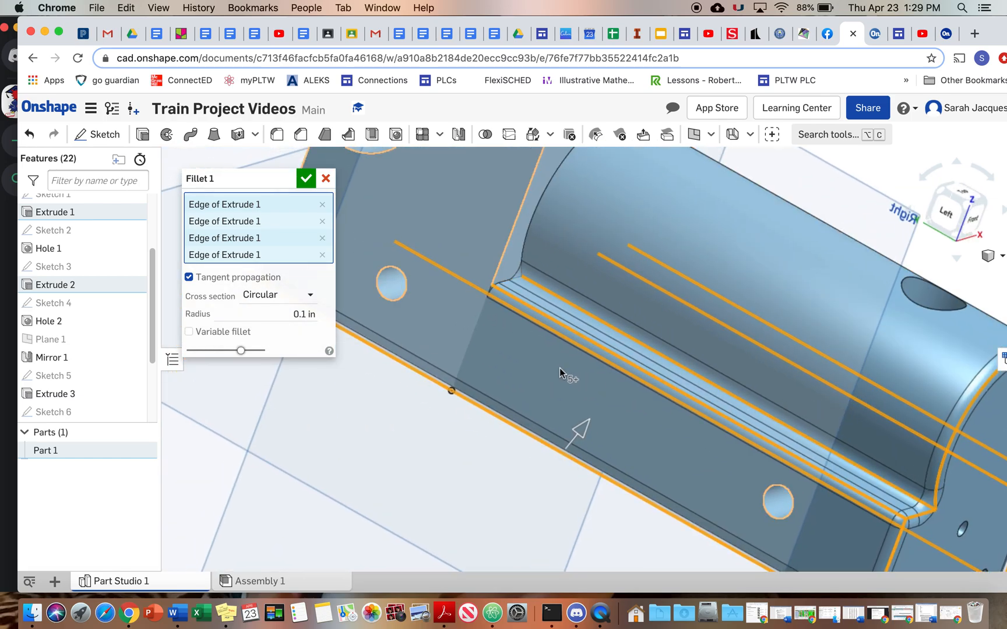
{"action": "scroll", "coordinate": [521, 353], "scroll_direction": "down", "scroll_amount": 4}
{"action": "scroll", "coordinate": [528, 350], "scroll_direction": "down", "scroll_amount": 1}
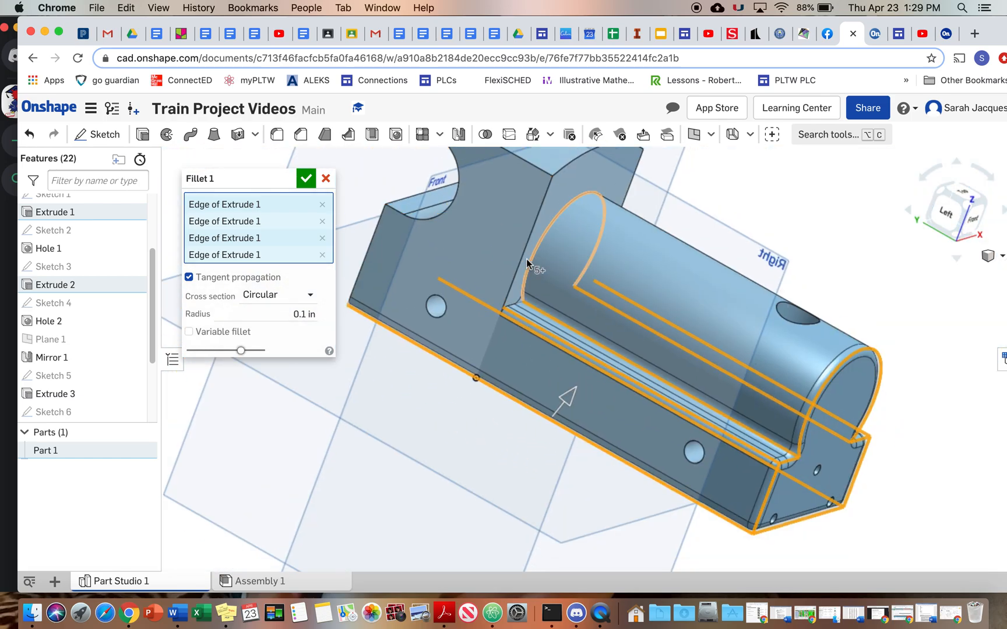
{"action": "left_click", "coordinate": [522, 243]}
{"action": "left_click", "coordinate": [530, 163]}
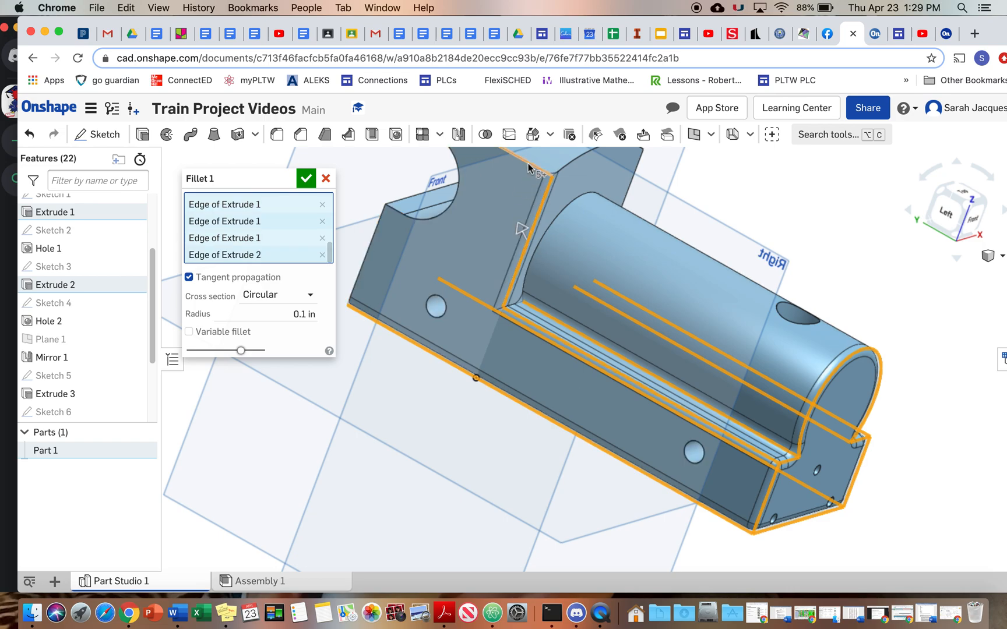
{"action": "left_click", "coordinate": [461, 190]}
{"action": "left_click", "coordinate": [369, 246]}
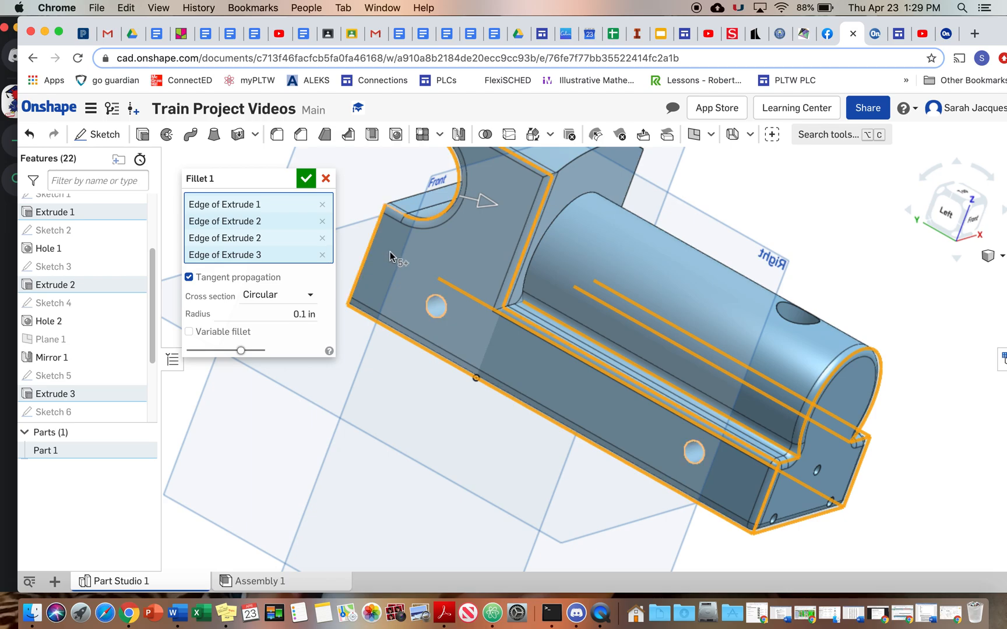
Step: Add the right side's rear vertical edge and cab window arc to the fillet
{"action": "right_click_drag", "start_coordinate": [415, 271], "coordinate": [508, 314]}
{"action": "right_click_drag", "start_coordinate": [406, 229], "coordinate": [466, 274]}
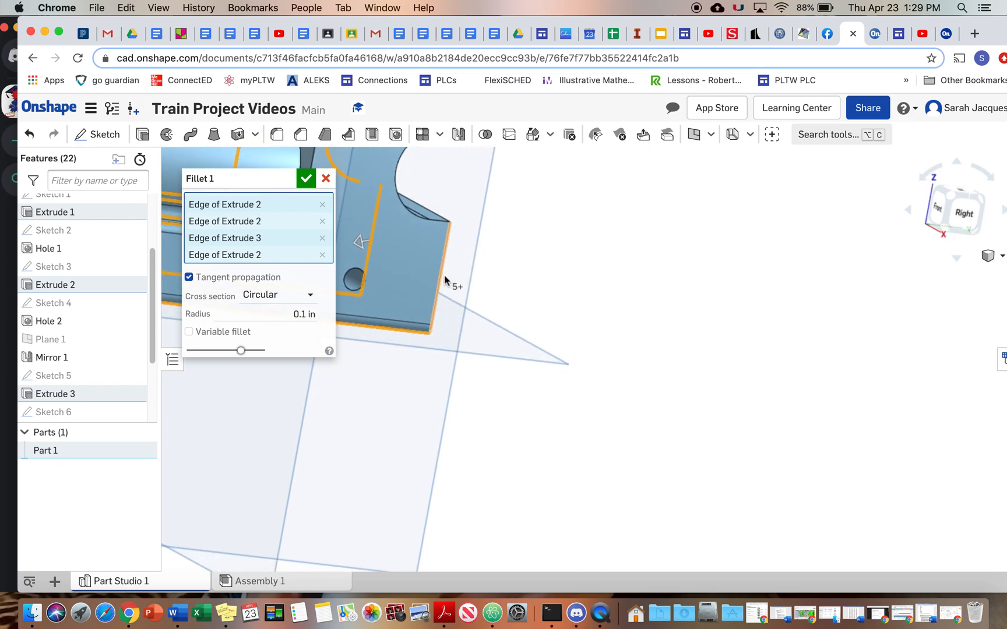
{"action": "left_click", "coordinate": [444, 276]}
{"action": "left_click", "coordinate": [438, 225]}
{"action": "left_click", "coordinate": [420, 220]}
{"action": "scroll", "coordinate": [472, 234], "scroll_direction": "down", "scroll_amount": 5}
{"action": "scroll", "coordinate": [485, 216], "scroll_direction": "up", "scroll_amount": 5}
{"action": "right_click_drag", "start_coordinate": [486, 218], "coordinate": [457, 224]}
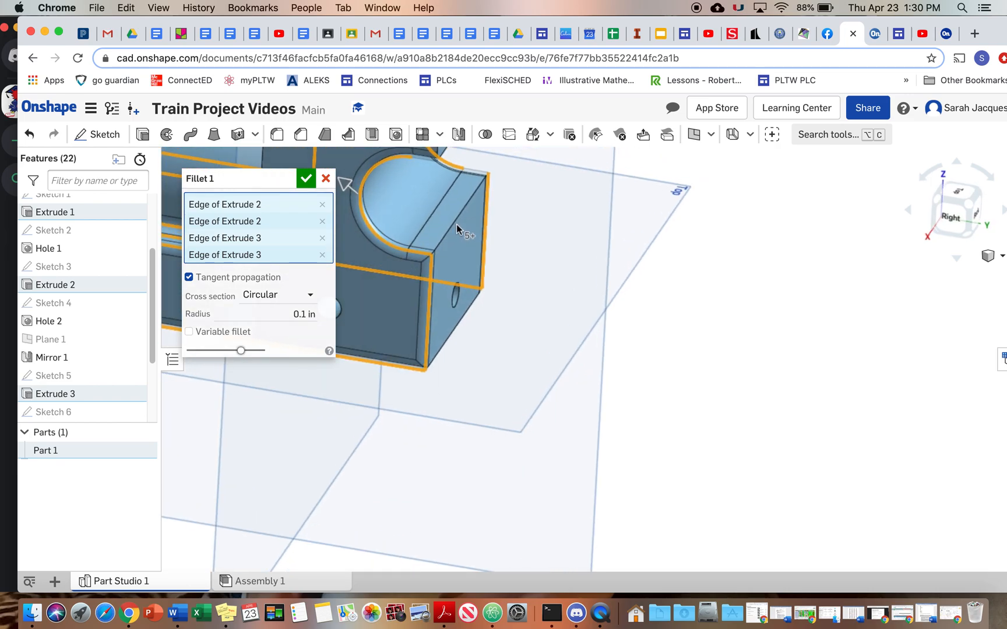
Step: Add the cab roof's front, right and rear edges, the cab's right front vertical edge and the boiler-to-cab seam to the fillet
{"action": "left_click", "coordinate": [1001, 259]}
{"action": "left_click", "coordinate": [857, 204]}
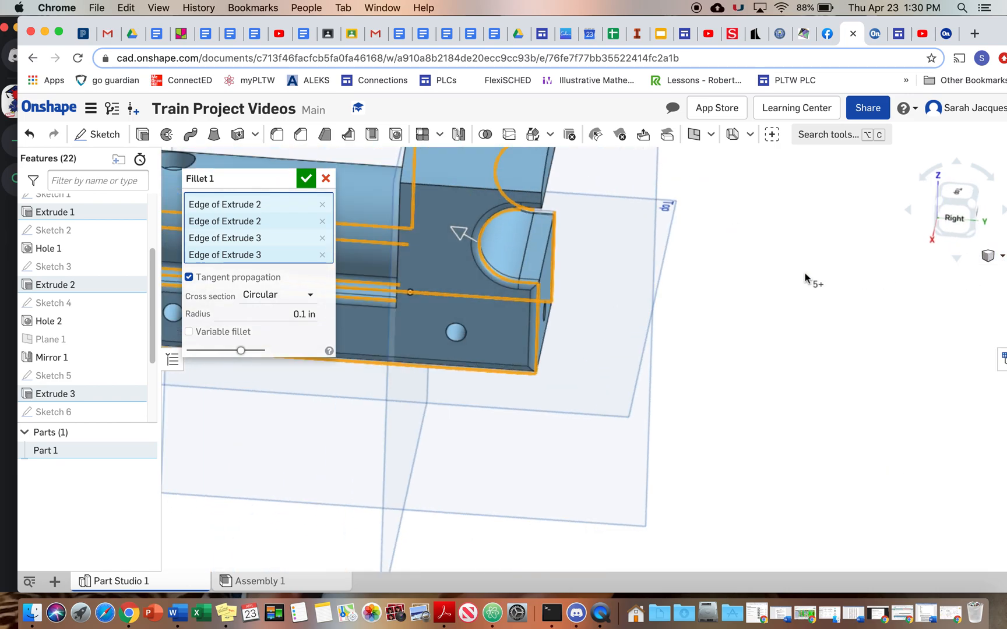
{"action": "scroll", "coordinate": [652, 265], "scroll_direction": "up", "scroll_amount": 5}
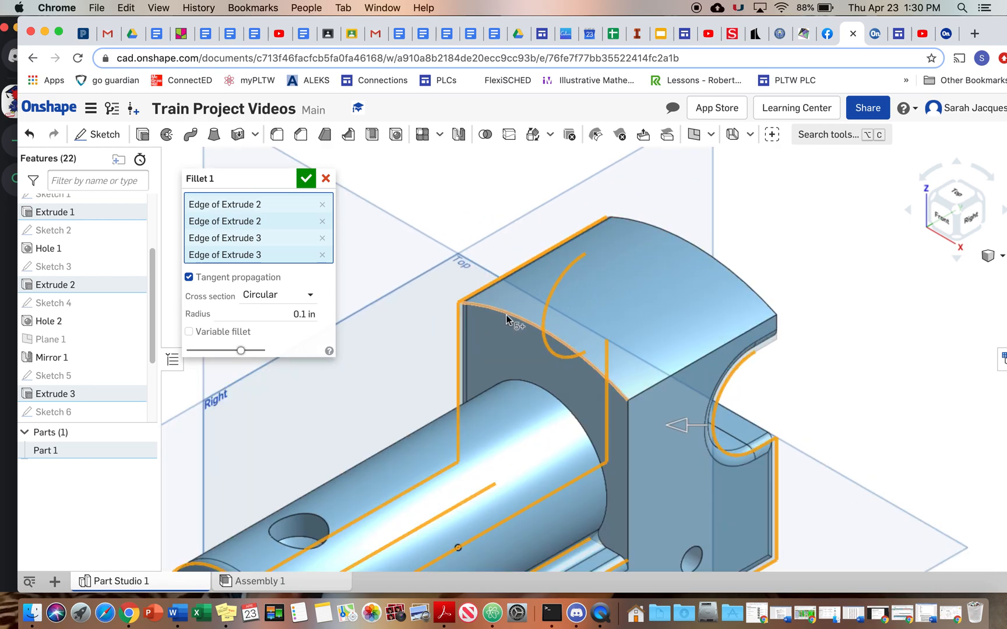
{"action": "left_click", "coordinate": [508, 314]}
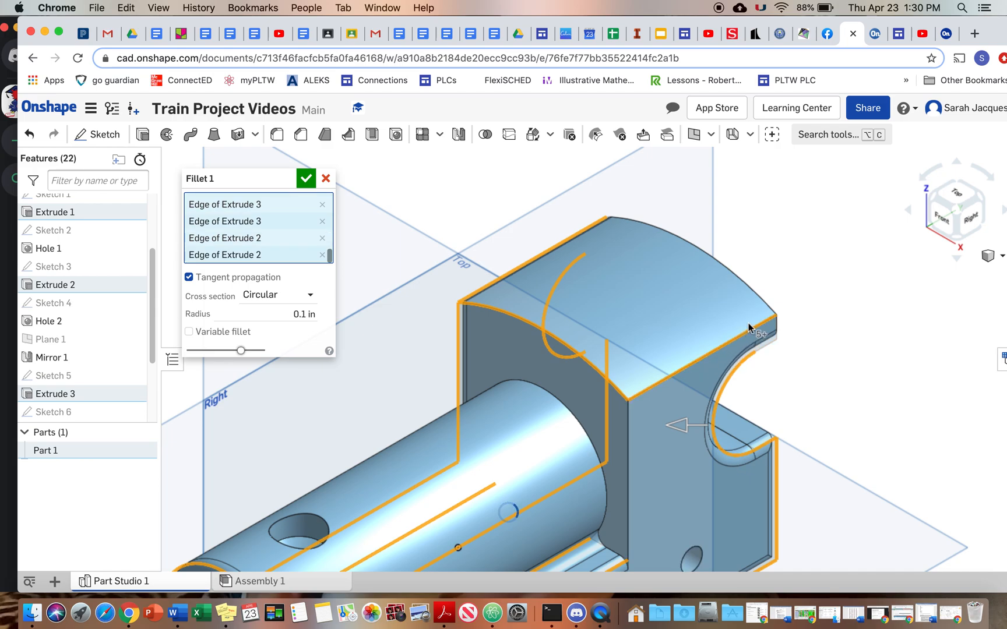
{"action": "left_click", "coordinate": [765, 311]}
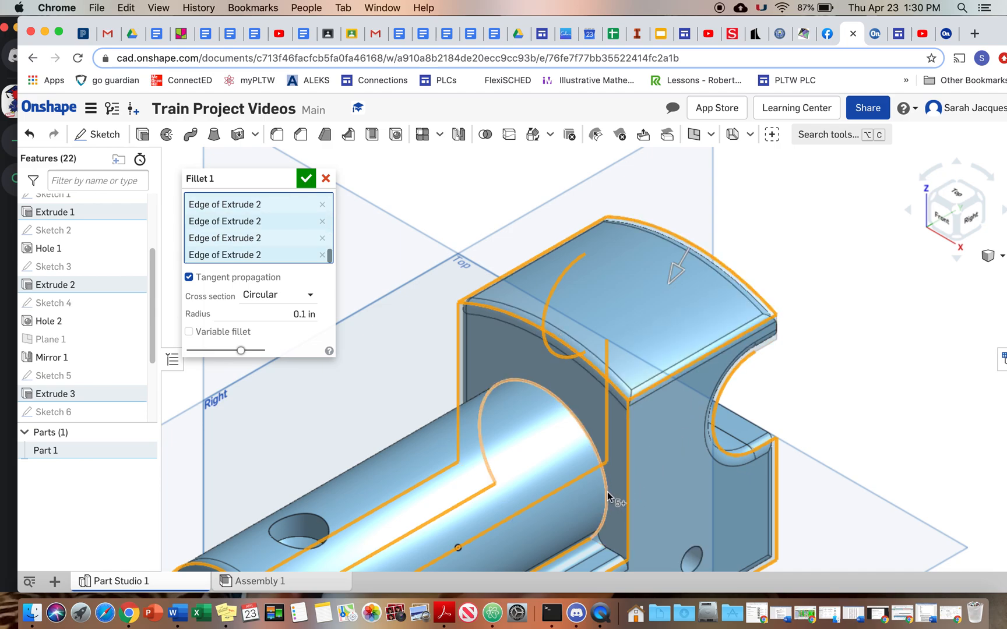
{"action": "left_click", "coordinate": [607, 491]}
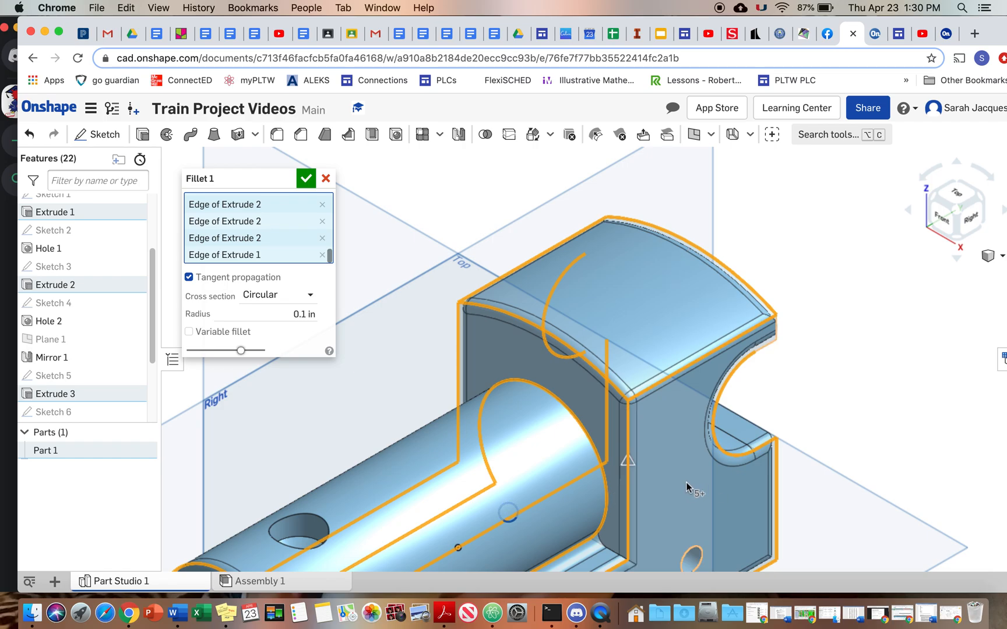
Step: Add the cab opening's upper and lower rear edges and the rear face's bottom edge, and complete the 0.1 in fillet
{"action": "right_click_drag", "start_coordinate": [718, 475], "coordinate": [619, 440]}
{"action": "left_click", "coordinate": [822, 371]}
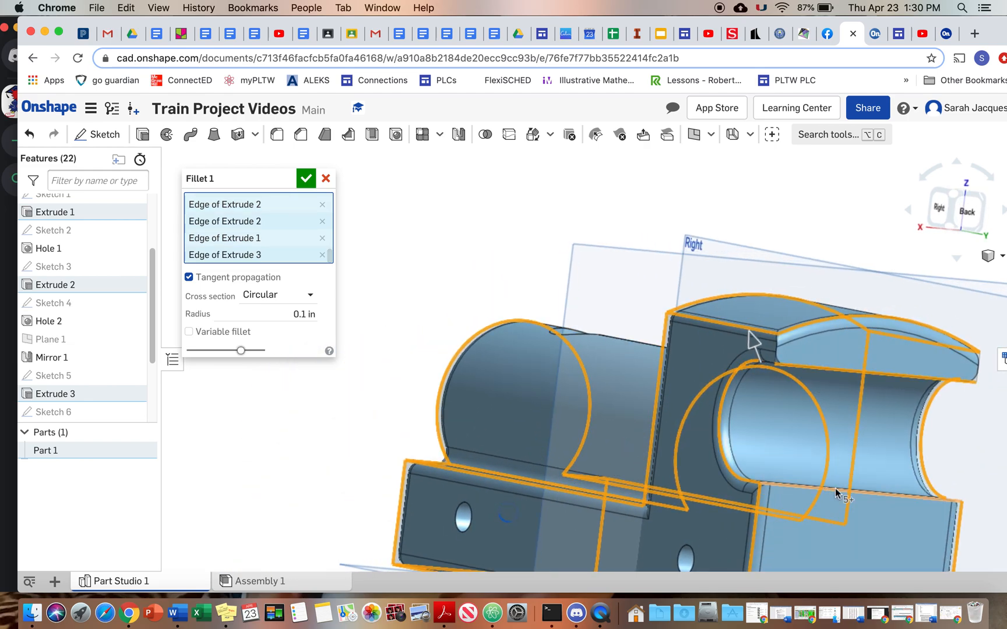
{"action": "left_click", "coordinate": [856, 498]}
{"action": "right_click_drag", "start_coordinate": [915, 482], "coordinate": [858, 472]}
{"action": "middle_click_drag", "start_coordinate": [865, 459], "coordinate": [650, 370]}
{"action": "right_click_drag", "start_coordinate": [650, 369], "coordinate": [568, 420]}
{"action": "left_click", "coordinate": [473, 485]}
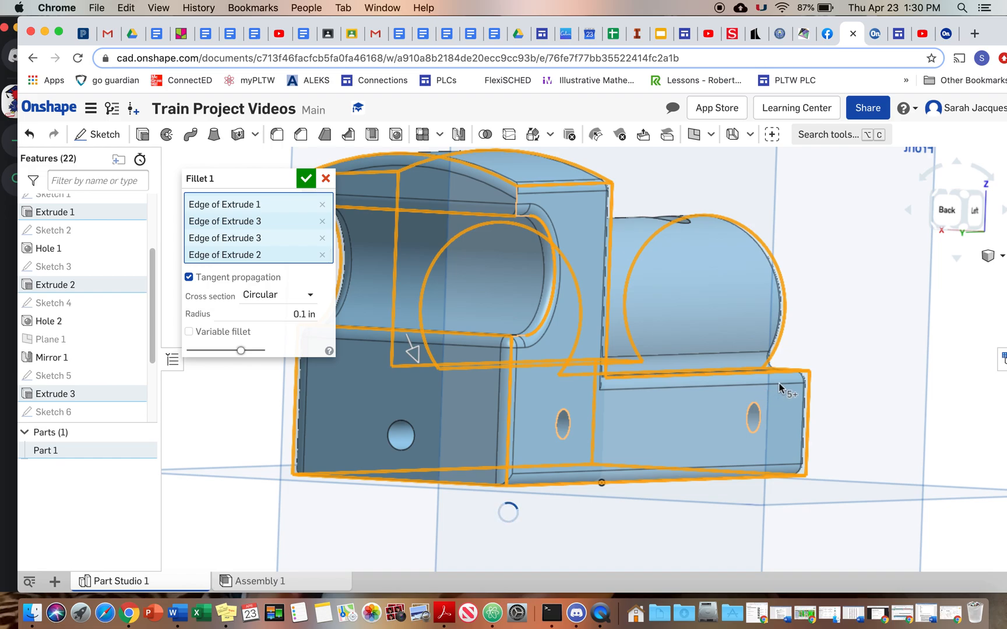
{"action": "right_click_drag", "start_coordinate": [787, 381], "coordinate": [550, 312]}
{"action": "left_click", "coordinate": [306, 179]}
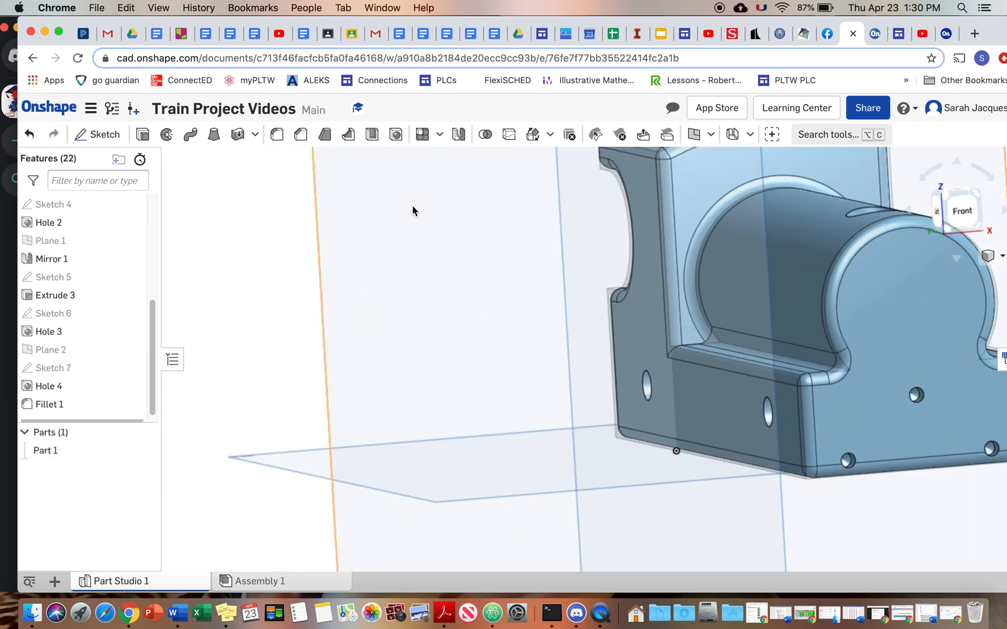
Step: Change the train body's appearance colour to blue, 0000FF
{"action": "middle_click_drag", "start_coordinate": [782, 329], "coordinate": [494, 344]}
{"action": "right_click_drag", "start_coordinate": [494, 344], "coordinate": [535, 339]}
{"action": "right_click_drag", "start_coordinate": [340, 282], "coordinate": [690, 402]}
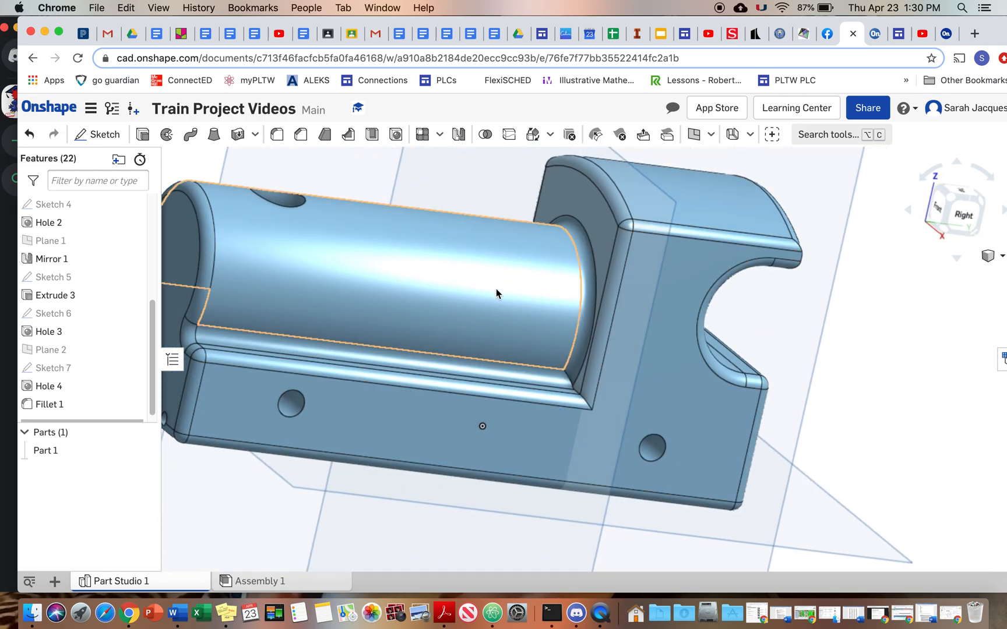
{"action": "right_click_drag", "start_coordinate": [523, 344], "coordinate": [518, 348]}
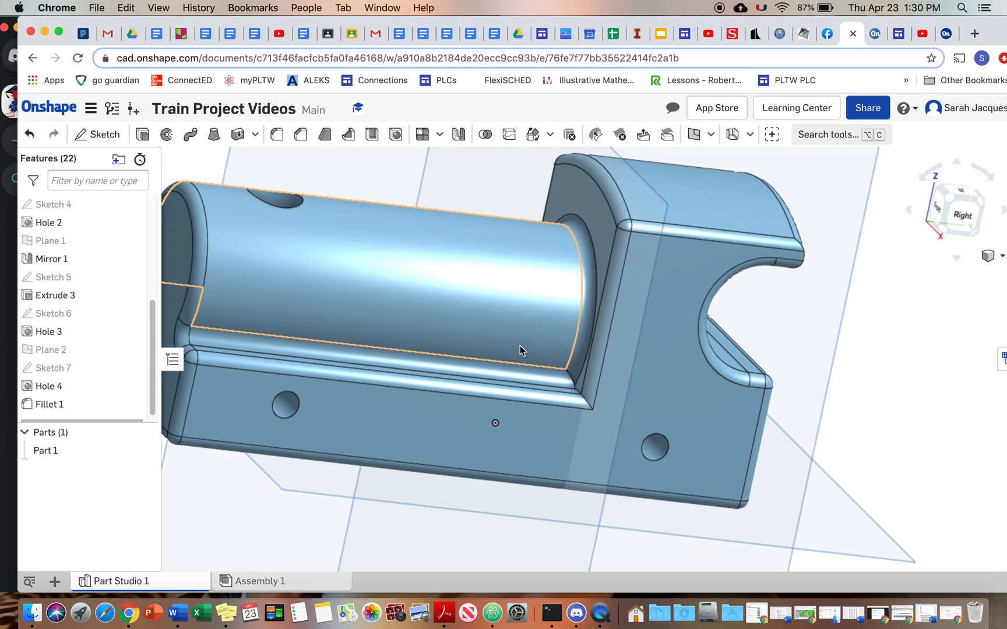
{"action": "right_click", "coordinate": [520, 346]}
{"action": "left_click", "coordinate": [539, 428]}
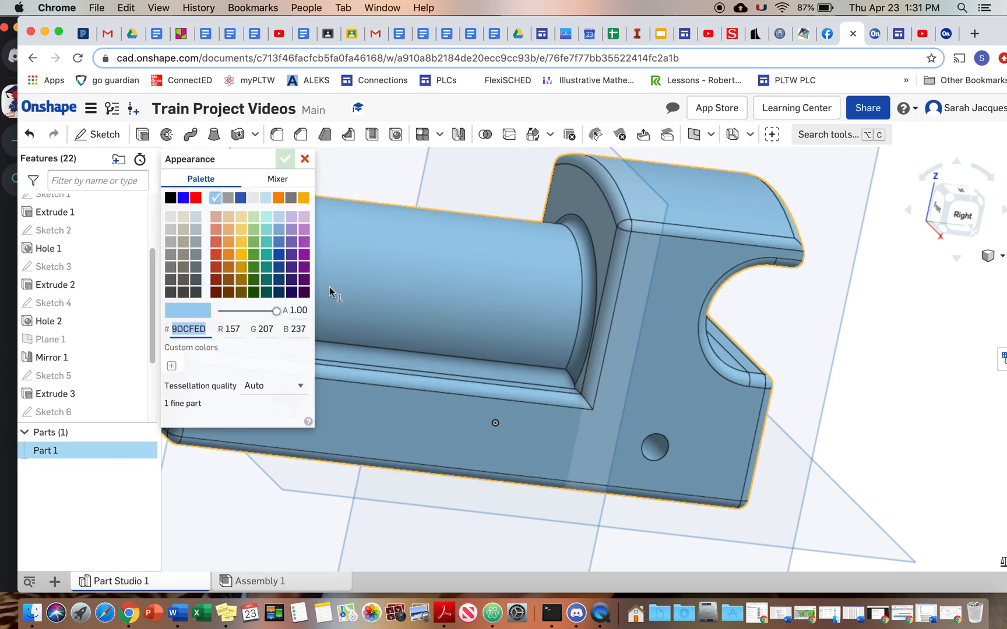
{"action": "left_click", "coordinate": [182, 198]}
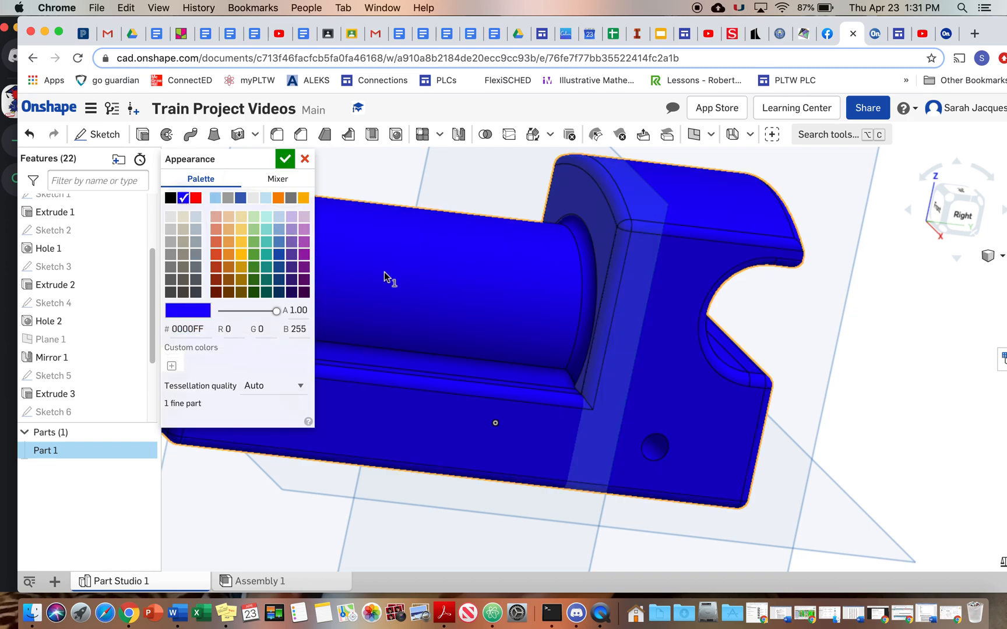
{"action": "left_click", "coordinate": [283, 159]}
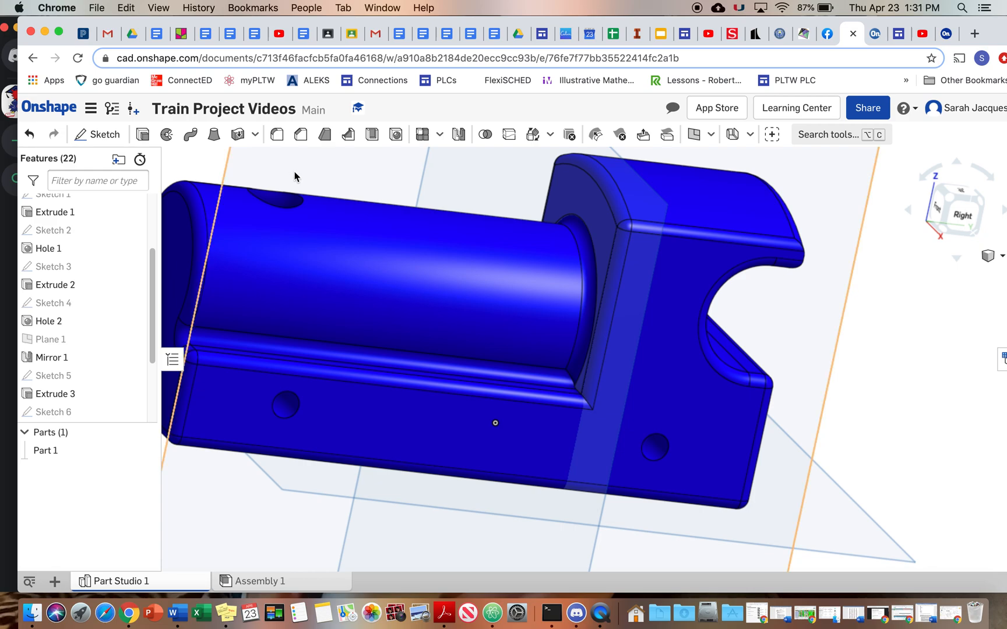
{"action": "right_click_drag", "start_coordinate": [418, 275], "coordinate": [439, 288]}
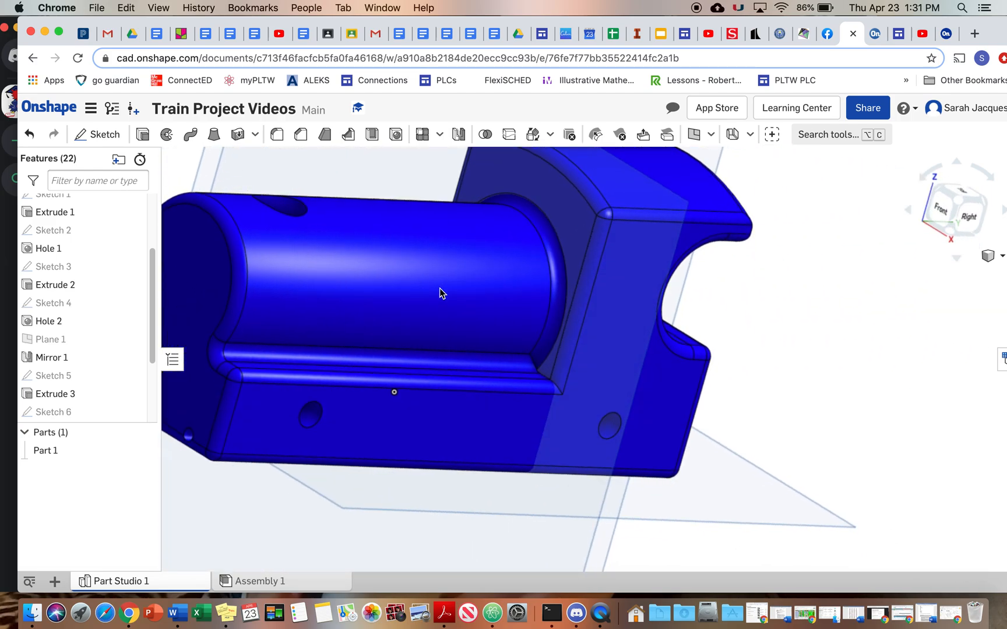